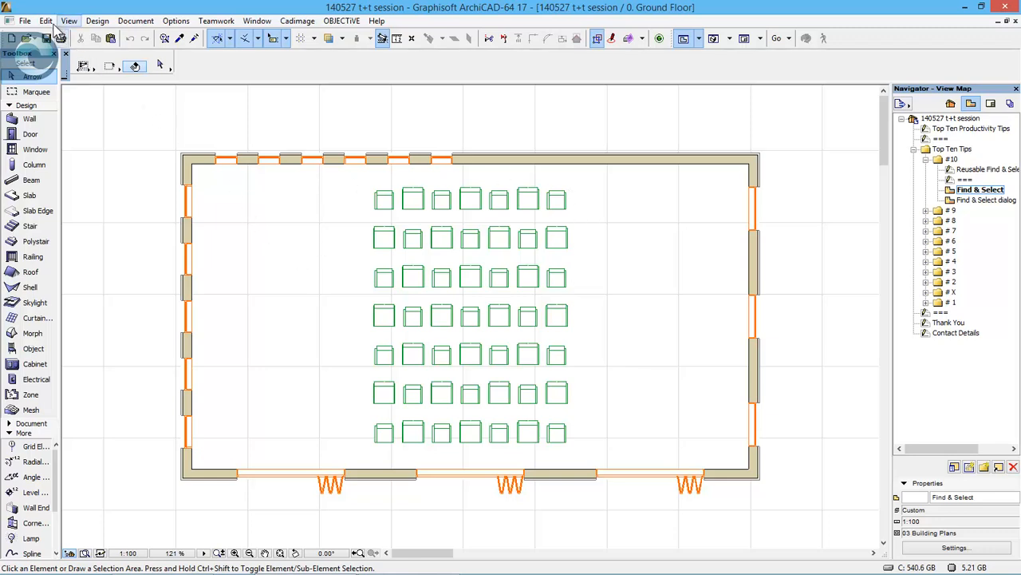
- Use Find & Select with the built-in All Elements criteria set to select everything on the plan, and clear the selection
left_click(45, 20)
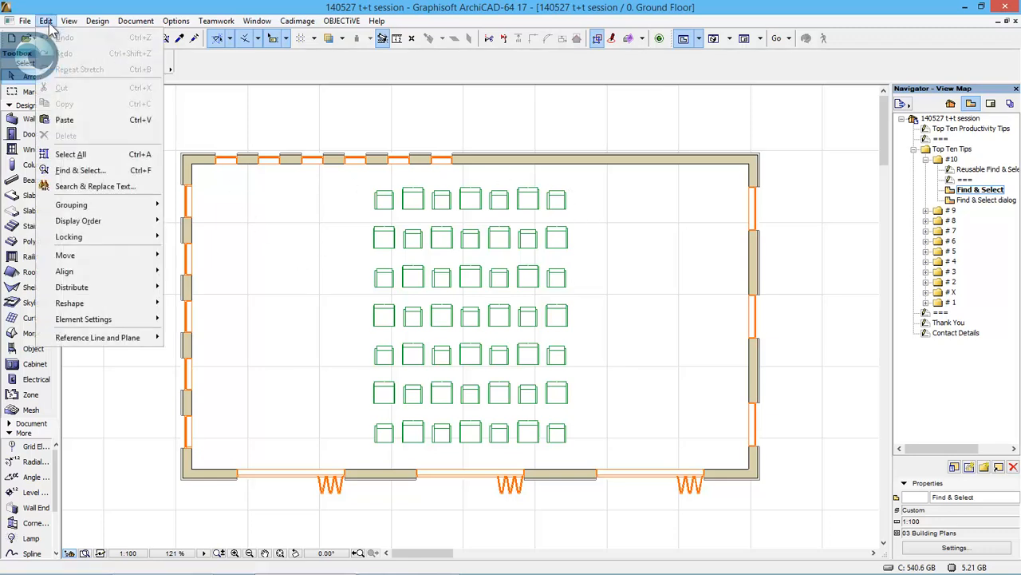
left_click(129, 174)
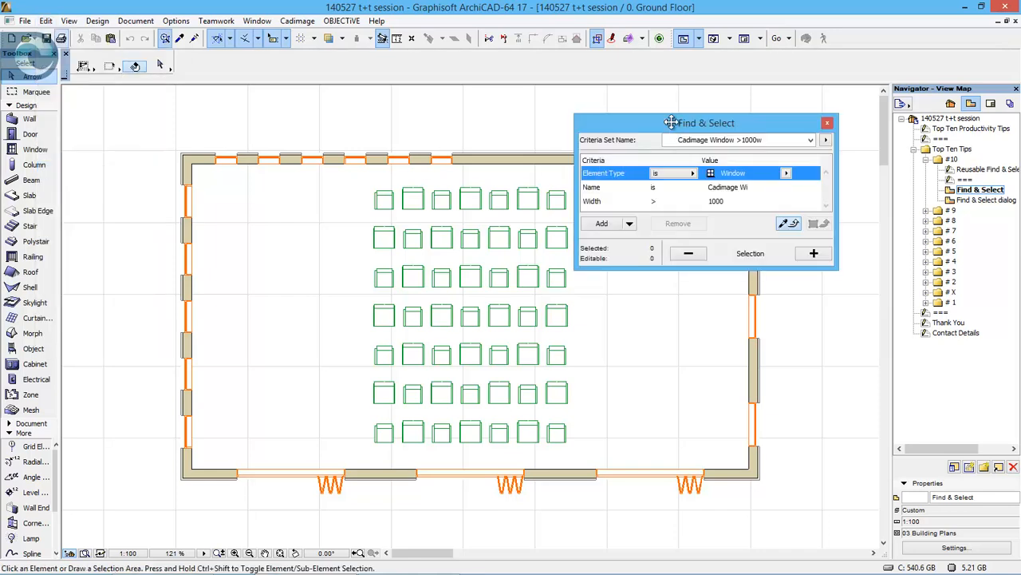
left_click_drag(675, 123, 675, 100)
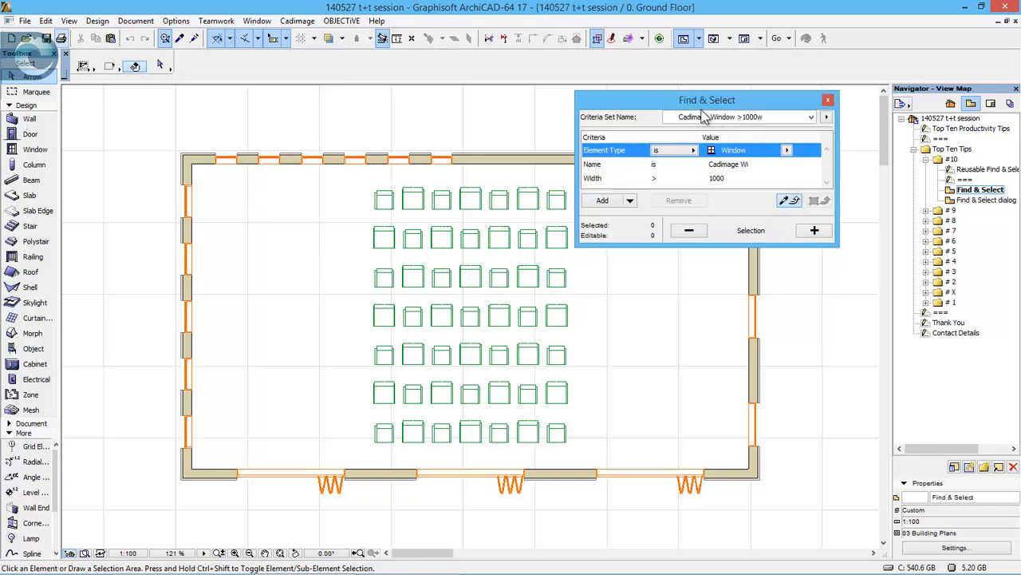
left_click(696, 118)
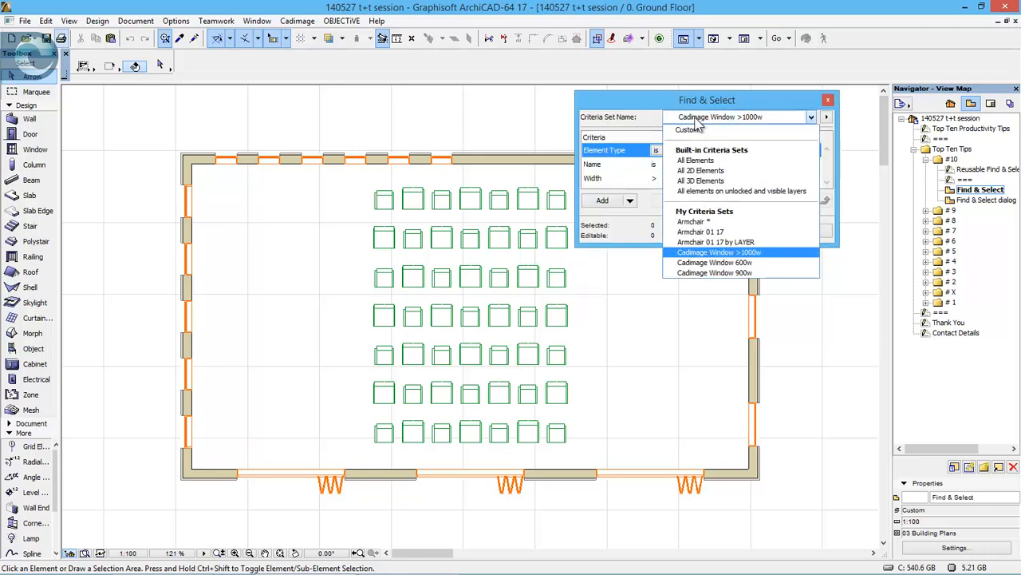
left_click(719, 162)
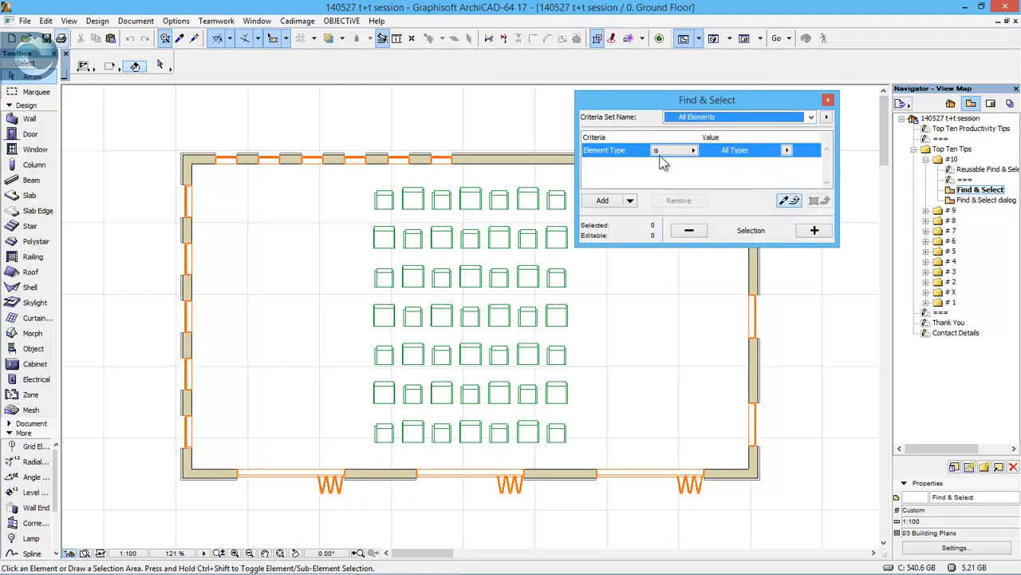
left_click(814, 230)
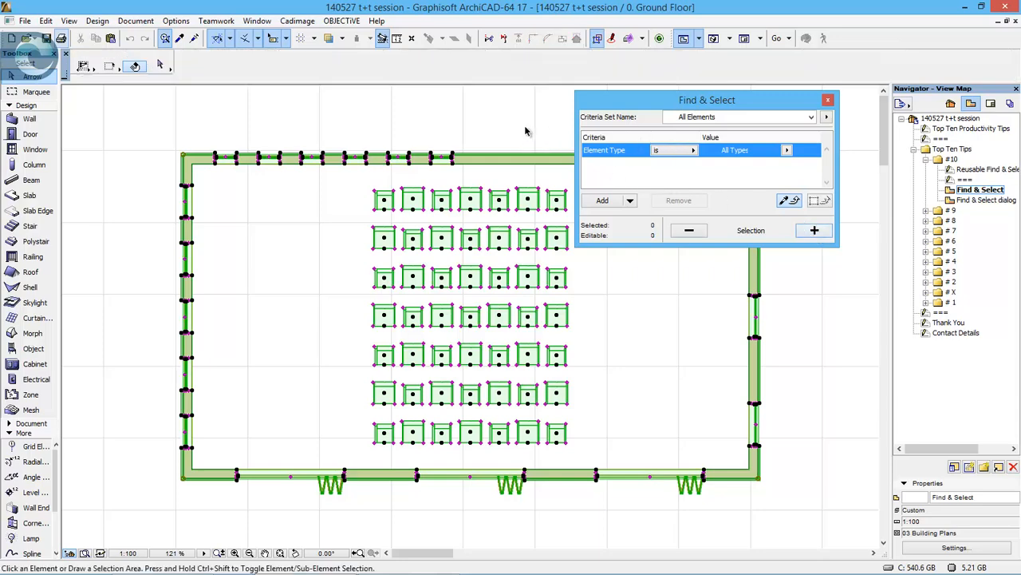
left_click(522, 128)
- Select the windows matching the Cadimage Window 600w criteria set and add those matching Cadimage Window >1000w
left_click(748, 119)
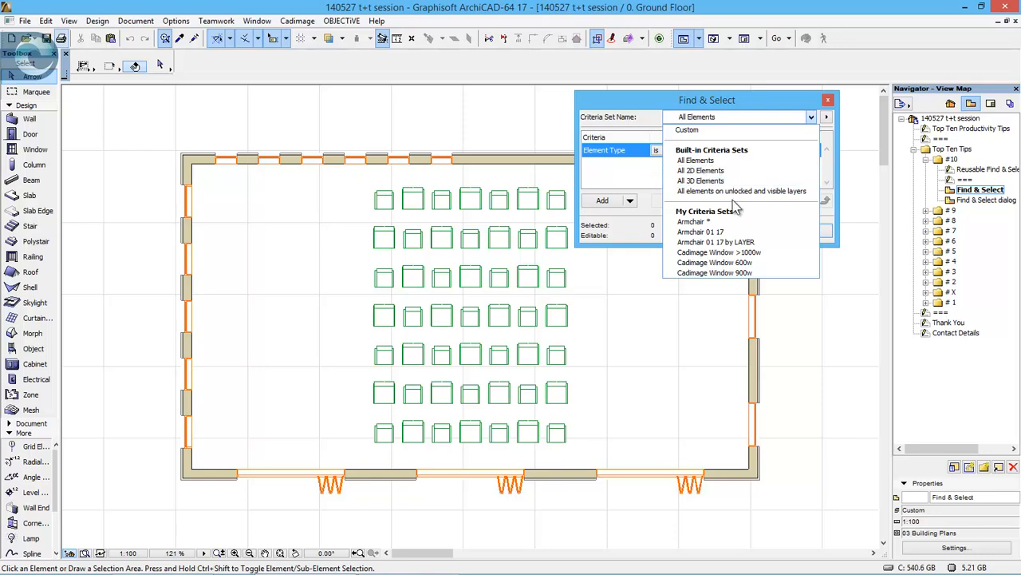
left_click(753, 264)
left_click(815, 230)
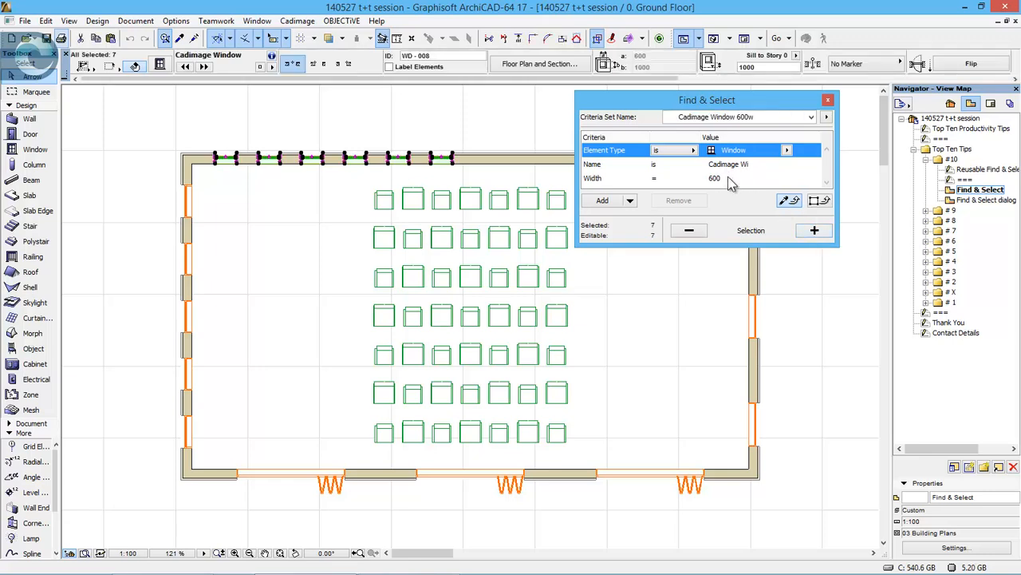
left_click(722, 118)
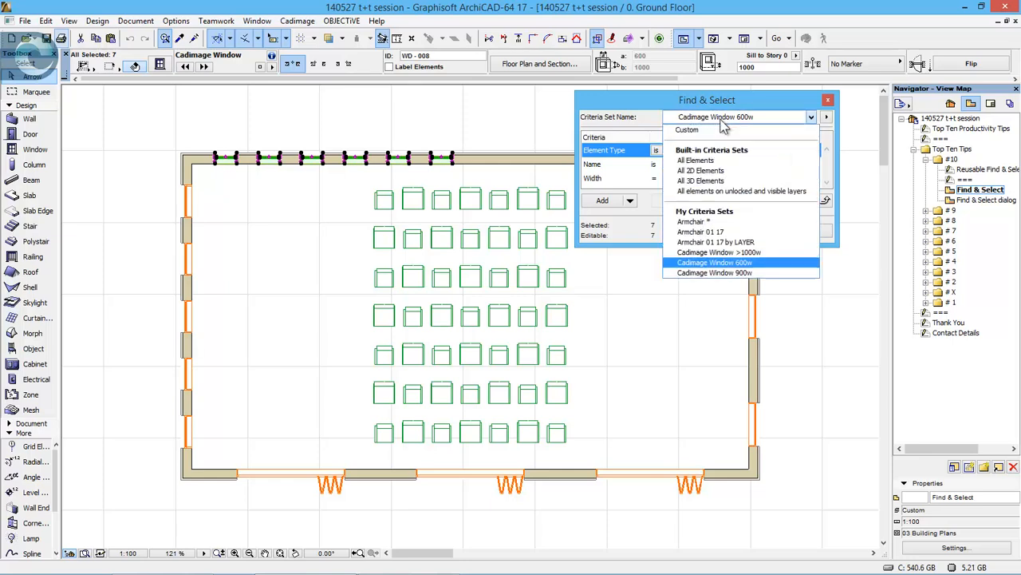
left_click(743, 254)
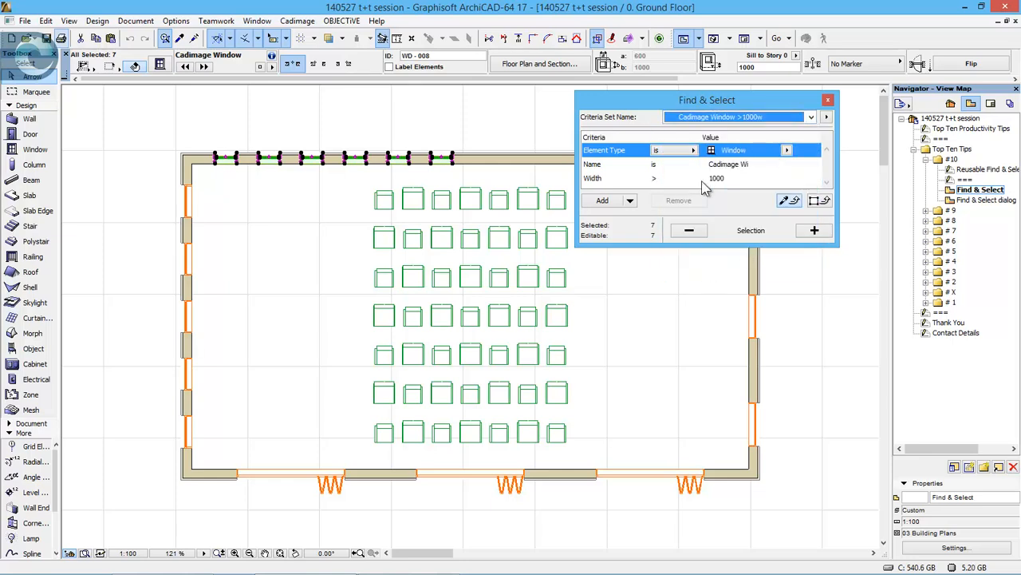
left_click(814, 229)
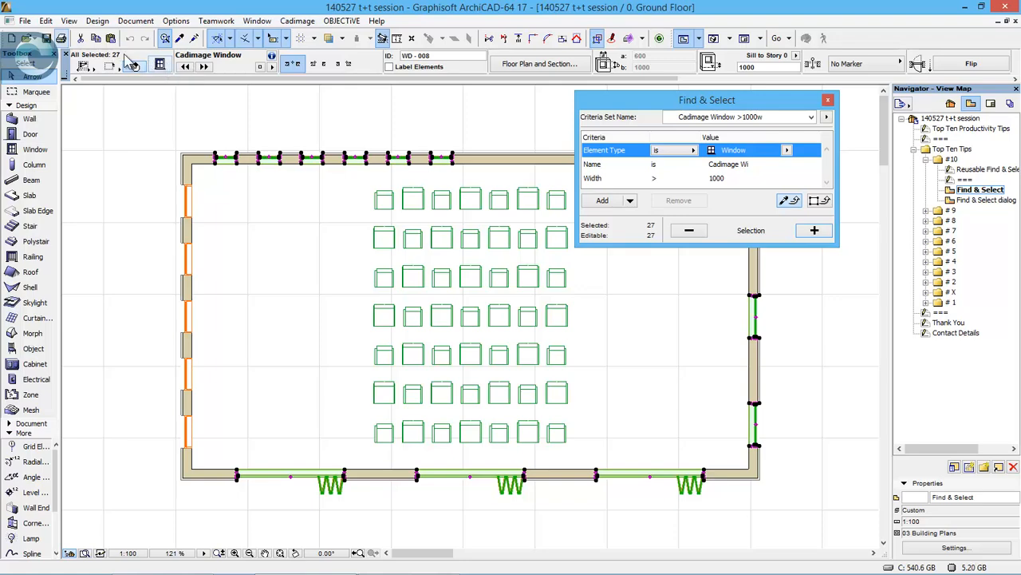
- Check the selected windows across the whole project plan, return to the saved Find & Select view and deselect everything
right_click(380, 110)
left_click(504, 378)
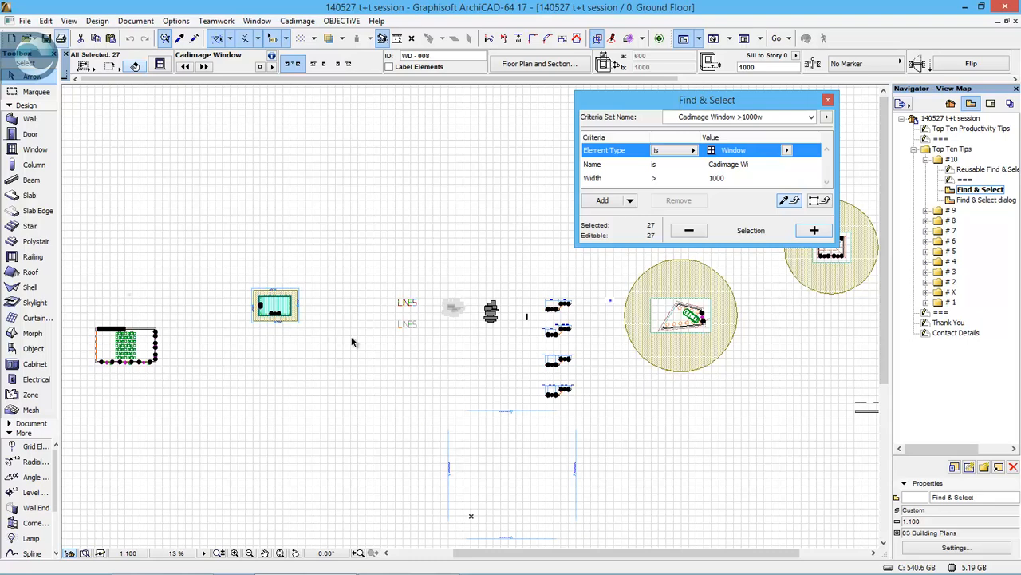
double_click(977, 190)
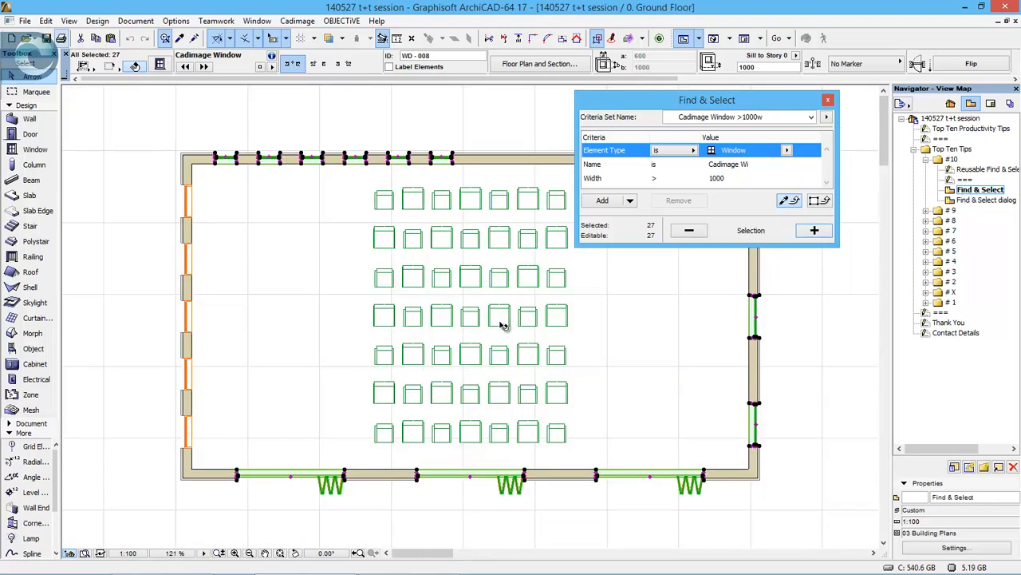
left_click(703, 366)
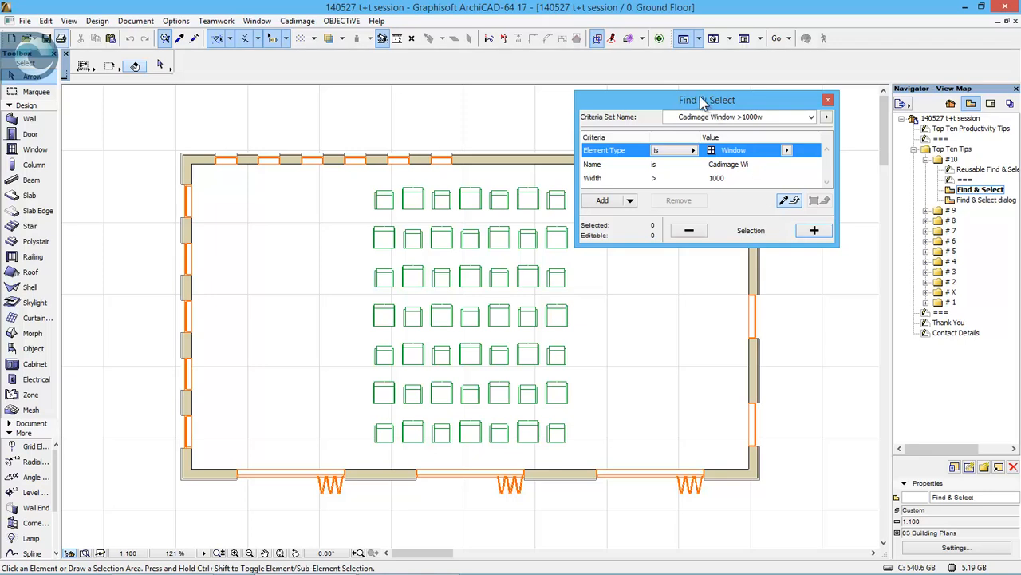
- Select the objects matching the Armchair * criteria set, subtract those matching Armchair 01 17, and clear the remaining selection
left_click_drag(700, 102, 731, 100)
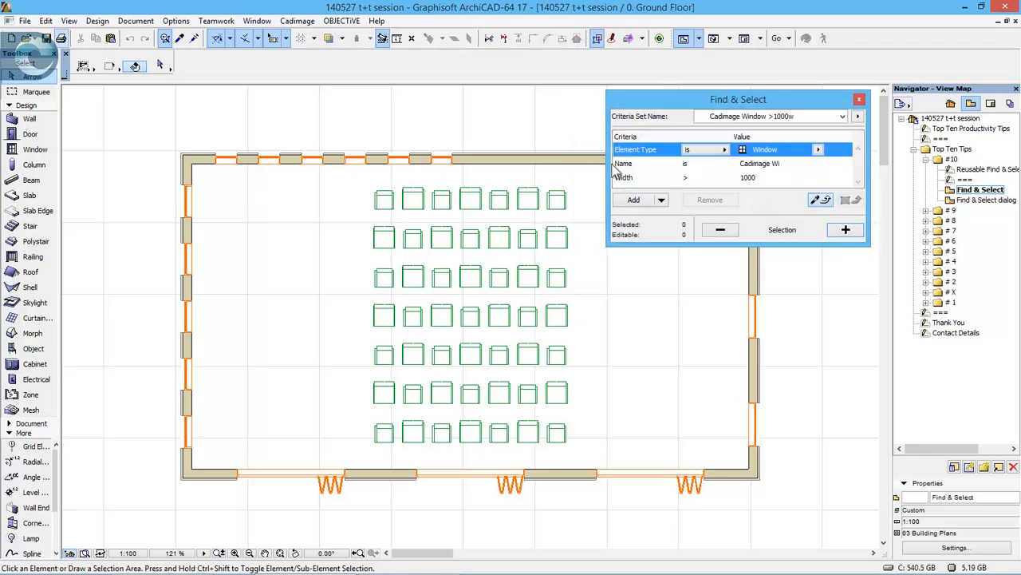
left_click(755, 117)
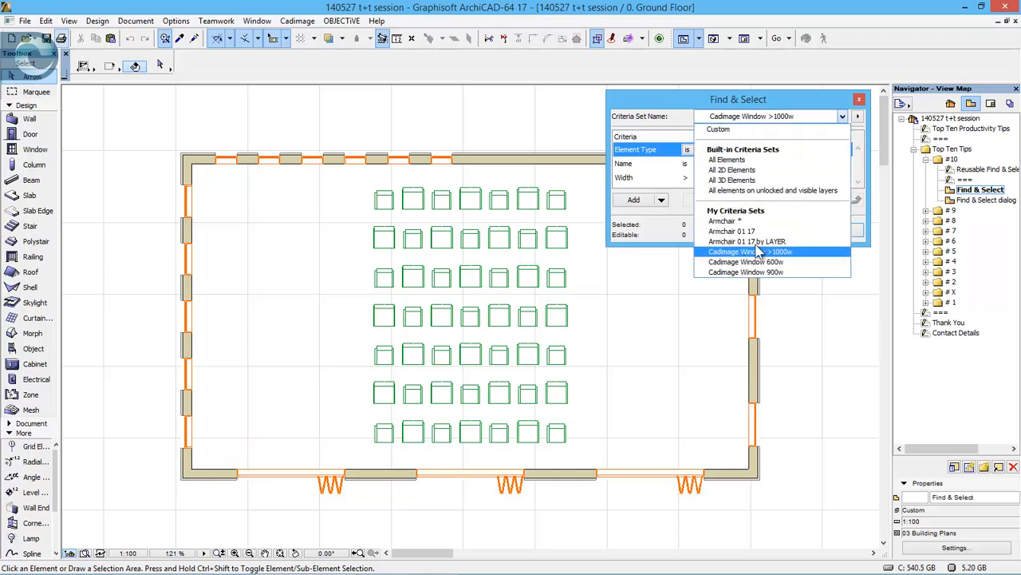
left_click(756, 241)
left_click(844, 230)
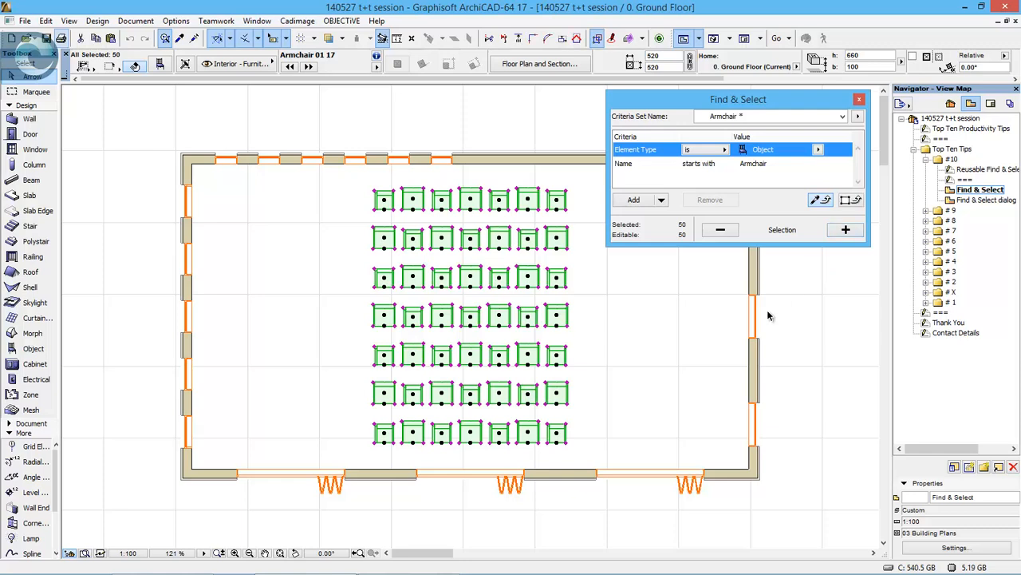
left_click(759, 116)
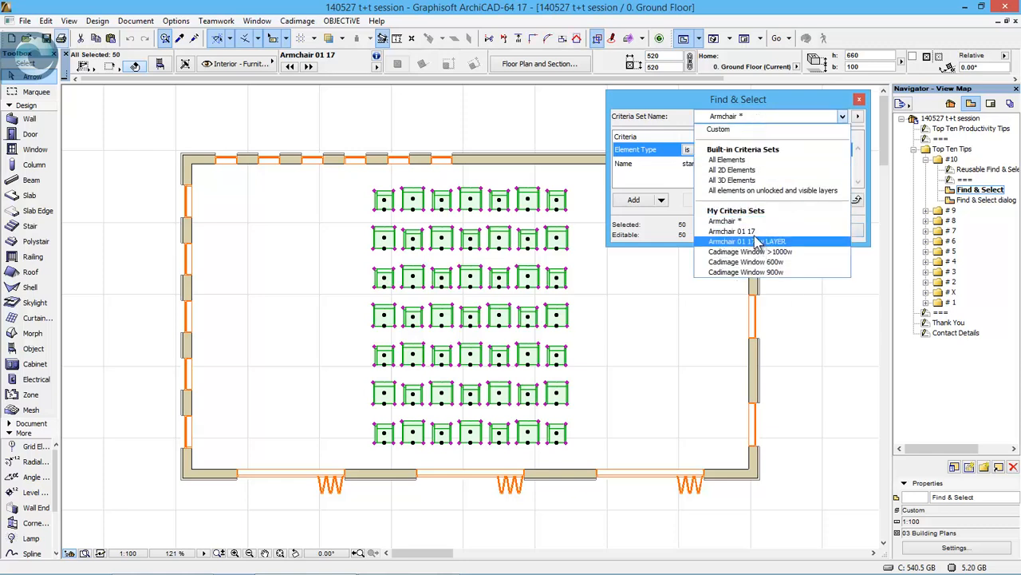
left_click(734, 232)
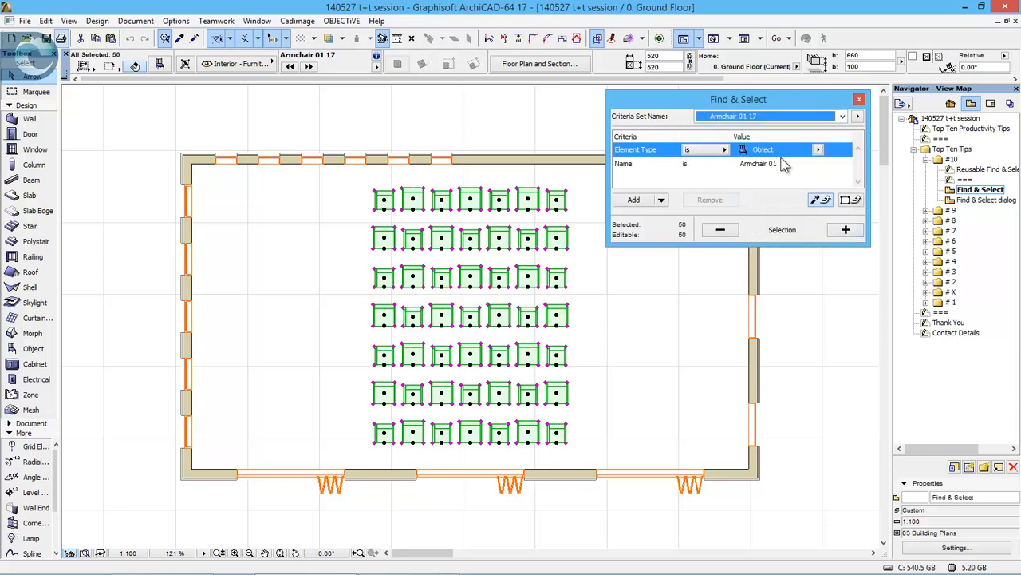
left_click(722, 229)
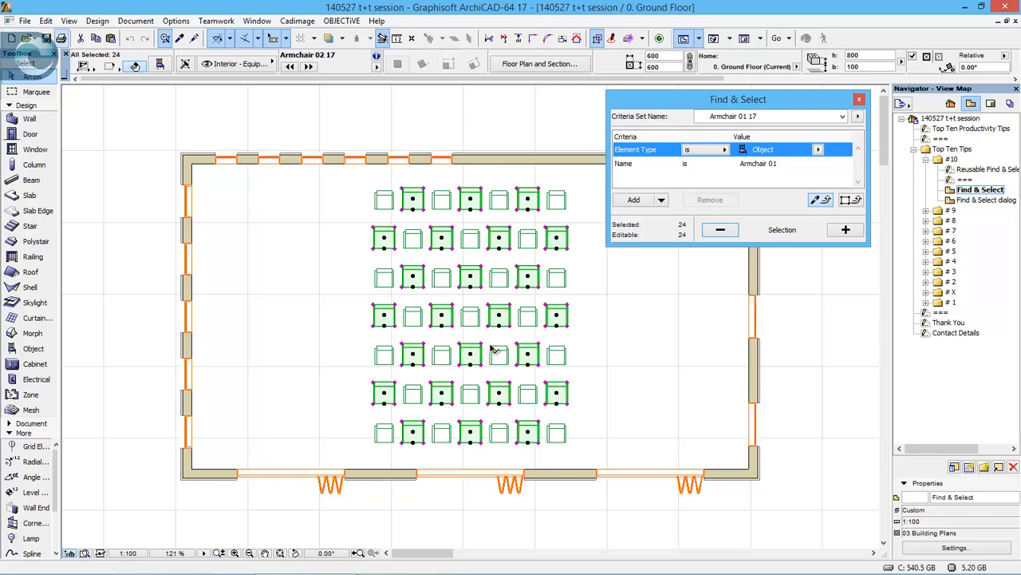
left_click(699, 287)
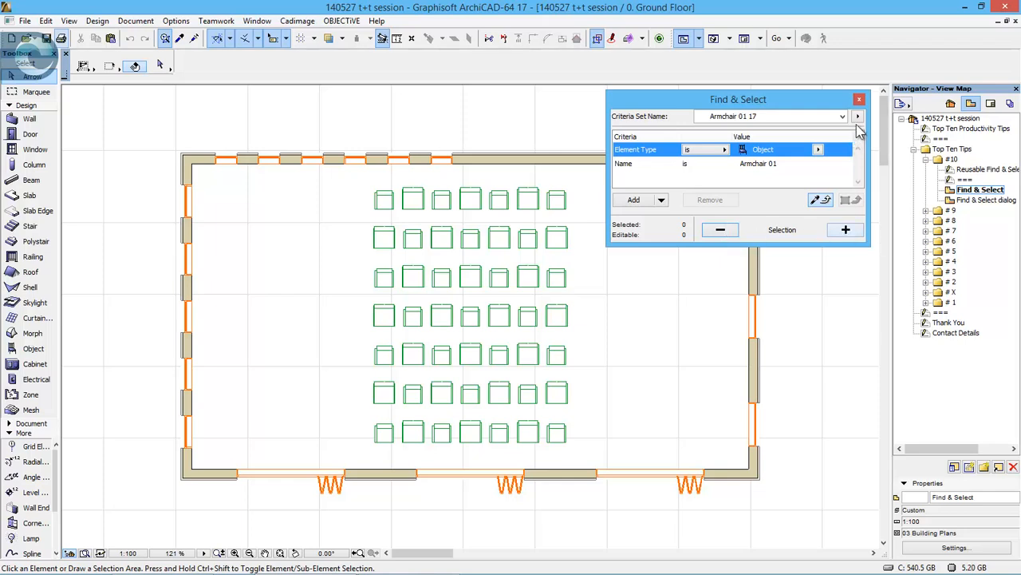
- Review the management options for the Armchair 01 17 criteria set and close Find & Select
left_click(858, 117)
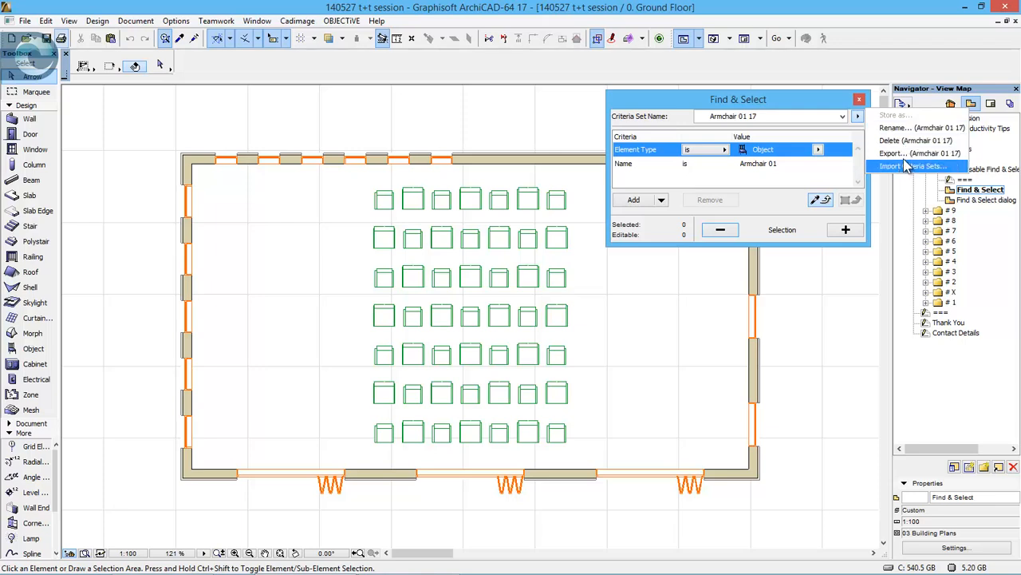
left_click(818, 180)
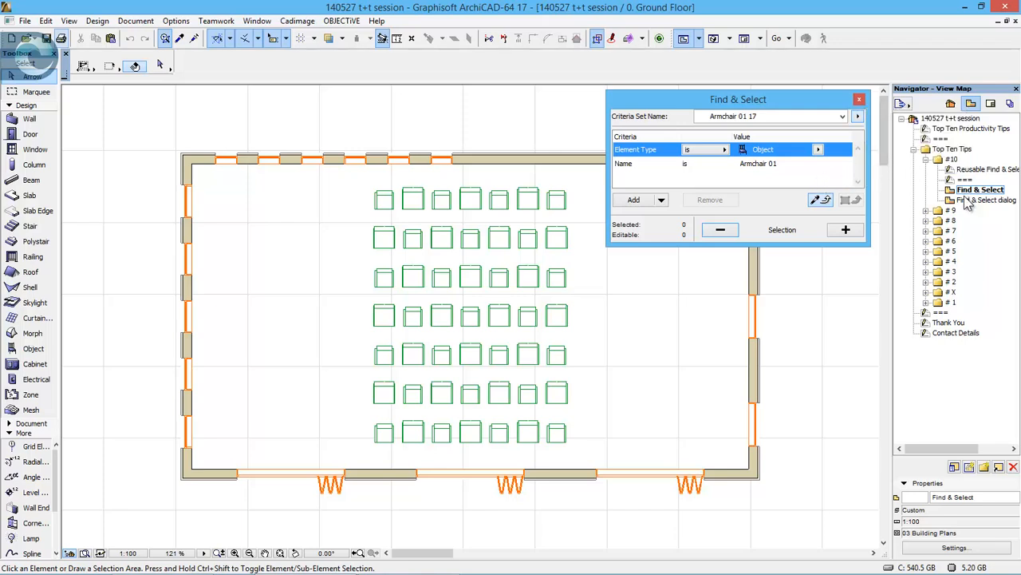
left_click(860, 99)
- View the saved Find & Select dialog illustration and bring up the # 9 Multiple Trace References page
left_click(969, 200)
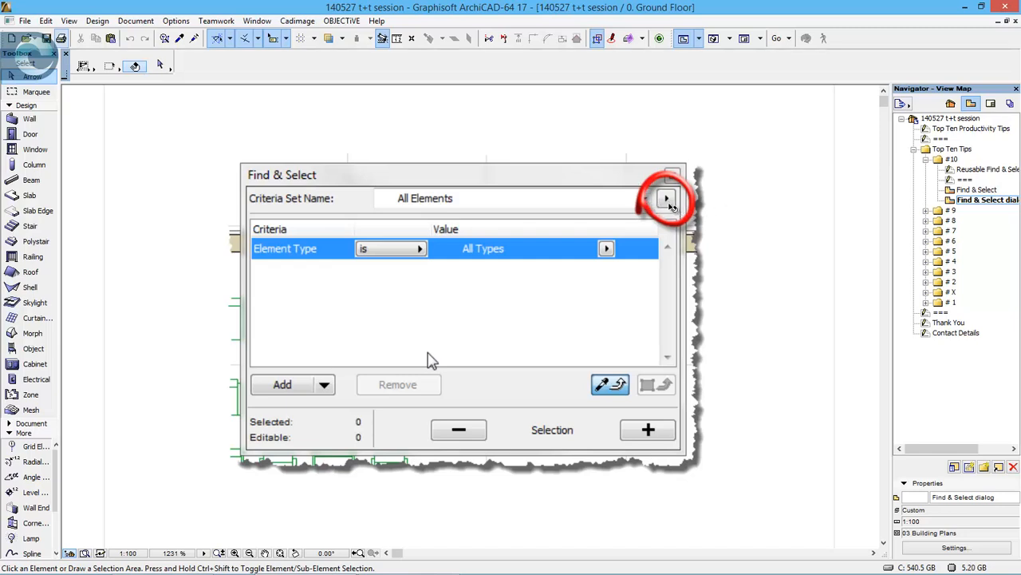
left_click(925, 159)
double_click(950, 170)
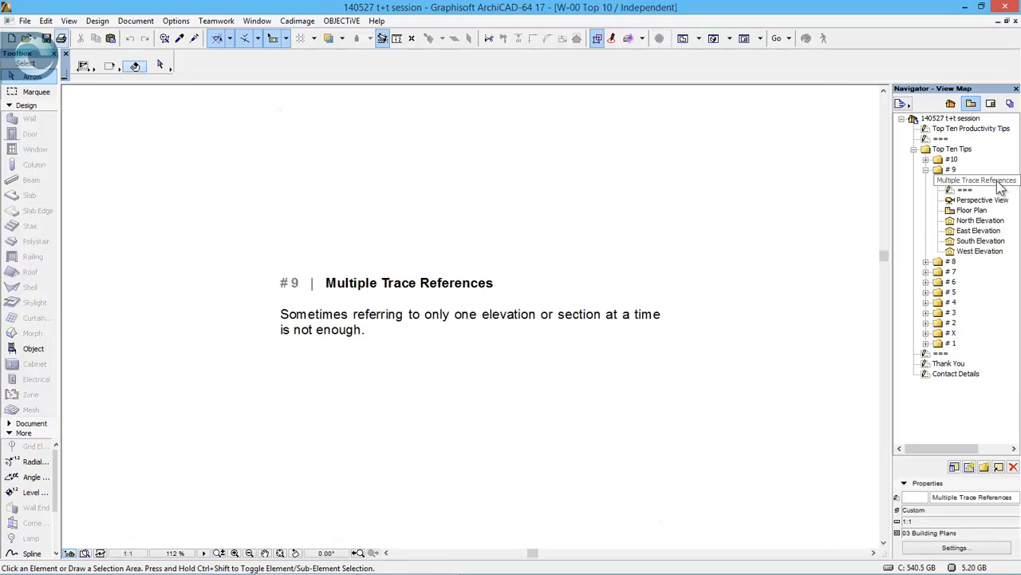
- View the # 9 building in the Perspective View from a lower angle facing its door wall, and open its Floor Plan view
double_click(983, 200)
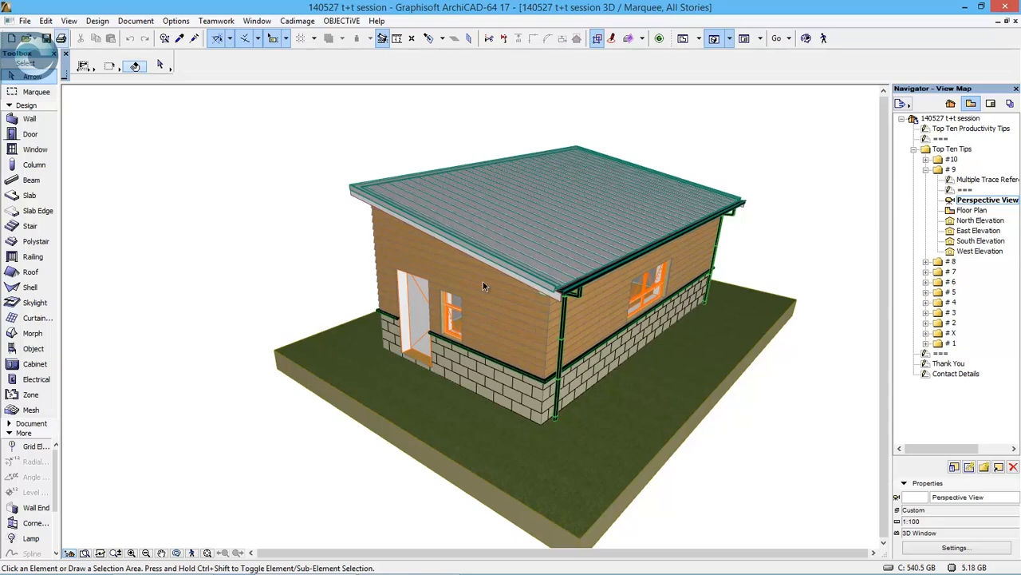
middle_click_drag(482, 286, 224, 238, "shift")
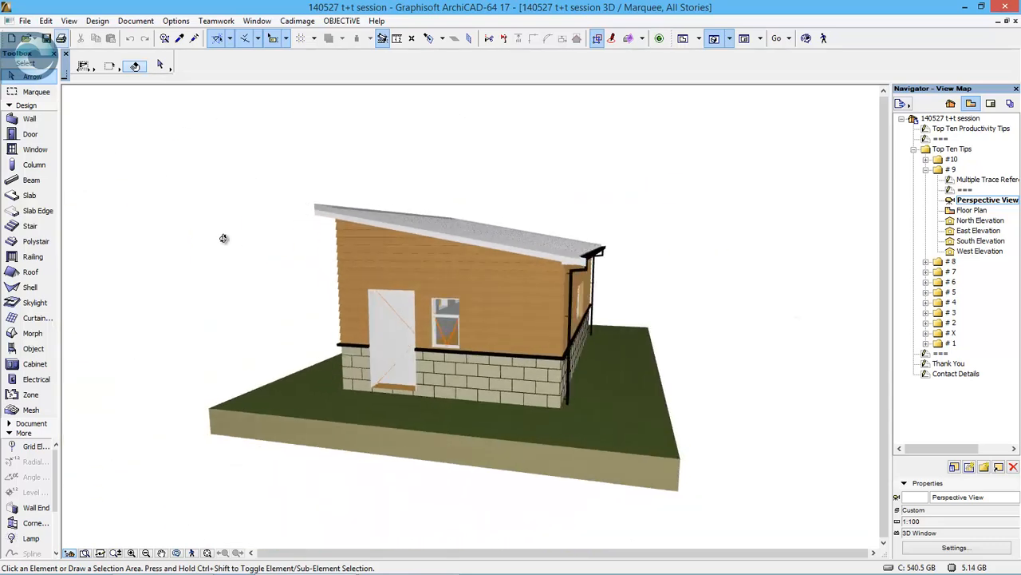
left_click(980, 212)
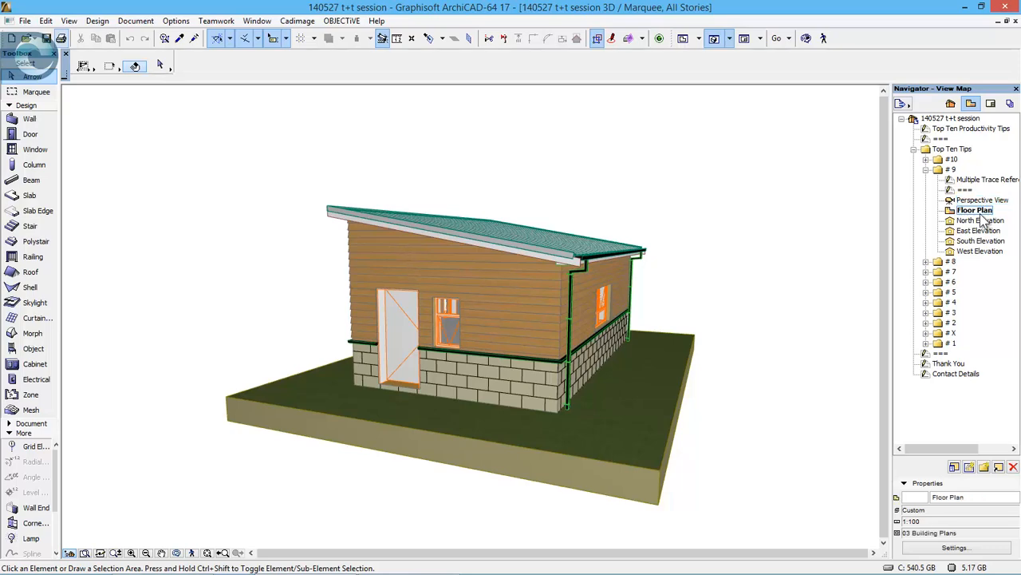
double_click(980, 213)
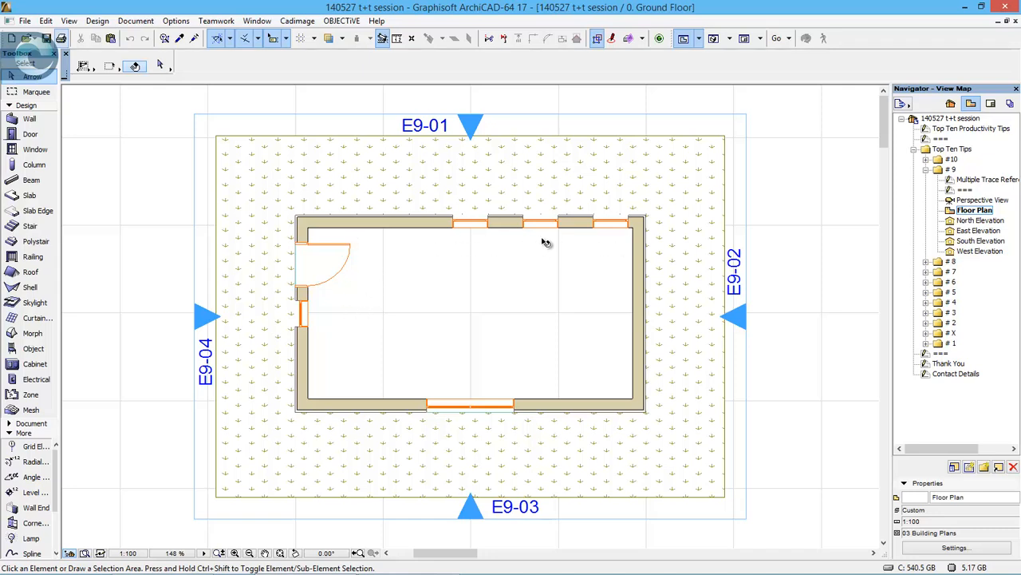
- Open the North Elevation view and examine the traced elevations beside it and the floor plan below
left_click(983, 221)
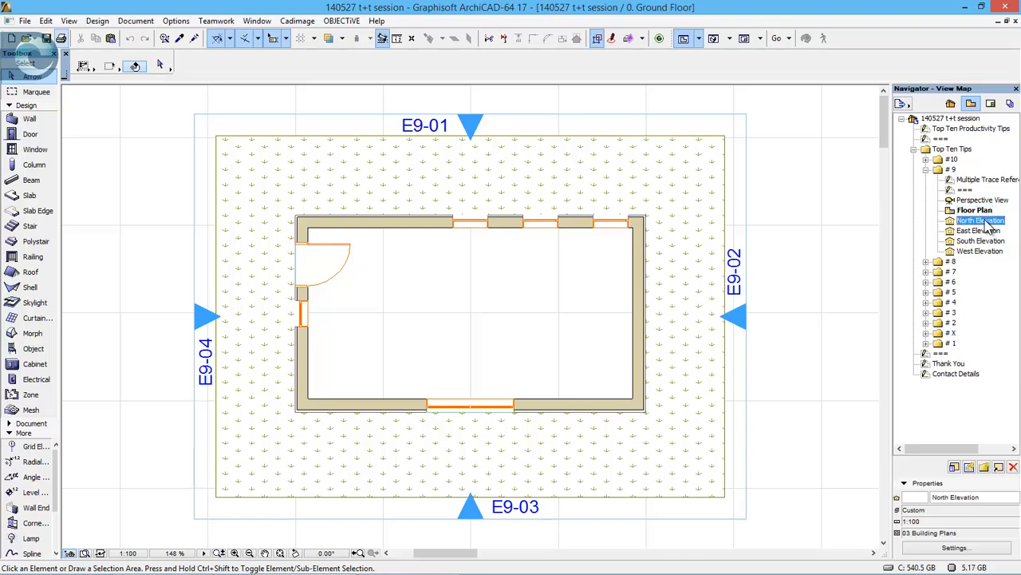
double_click(982, 224)
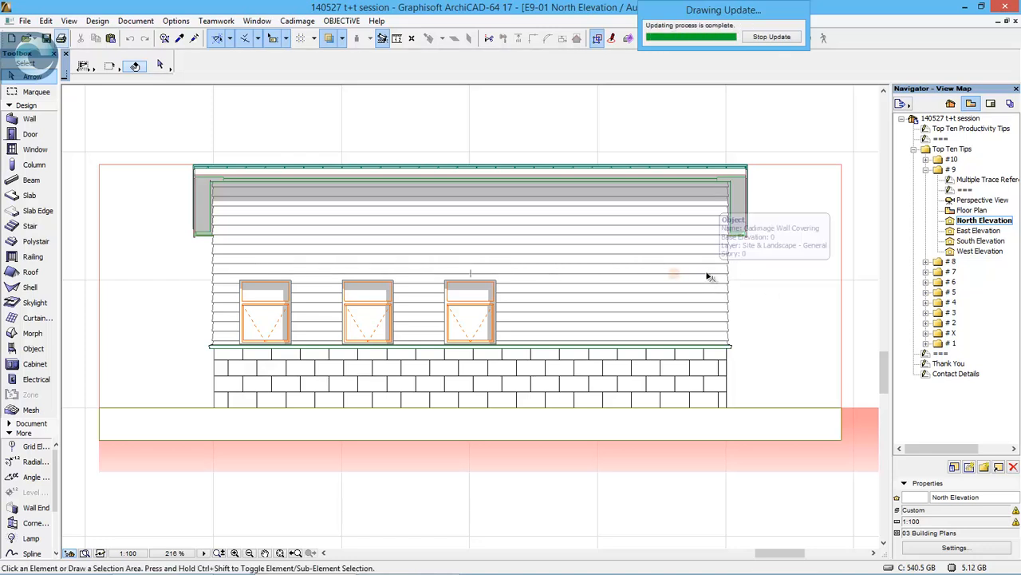
scroll(709, 275, "down", 3)
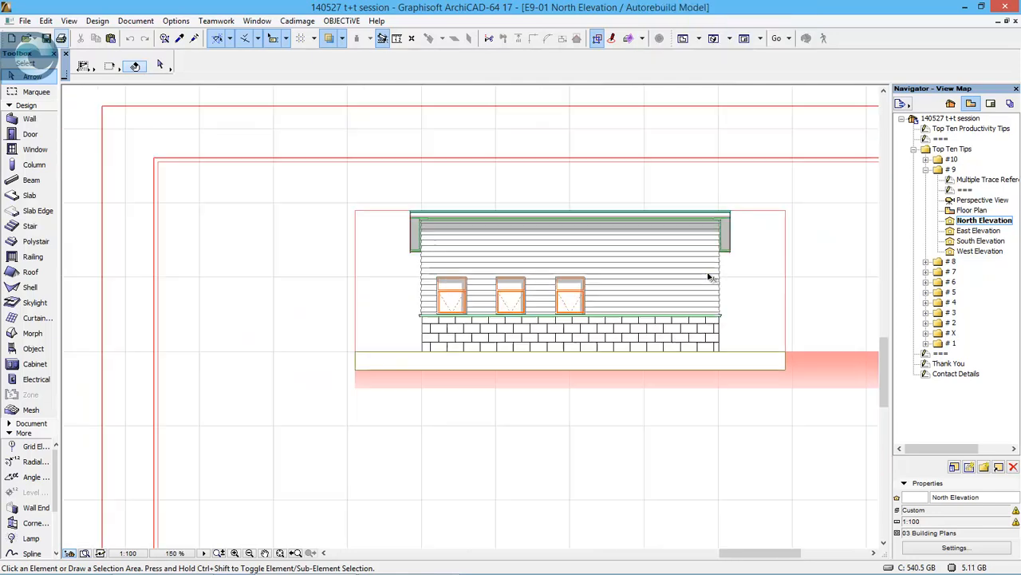
scroll(708, 273, "down", 2)
mouse_move(760, 290)
middle_mouse_down()
mouse_move(598, 270)
mouse_move(392, 269)
mouse_move(379, 265)
mouse_move(384, 245)
middle_mouse_up()
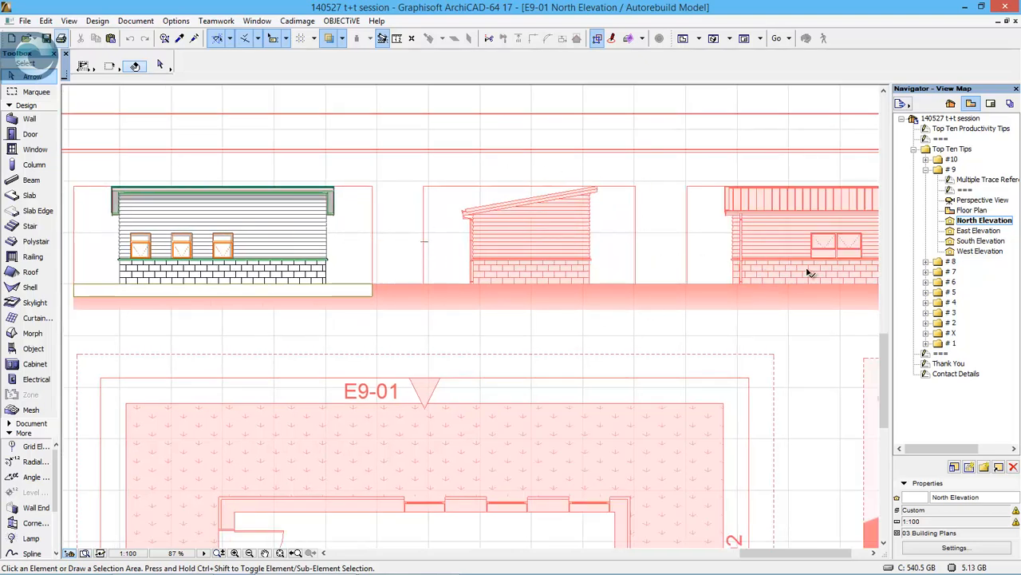
- Open the A.01 Multiple References layout from the layout book
left_click(991, 104)
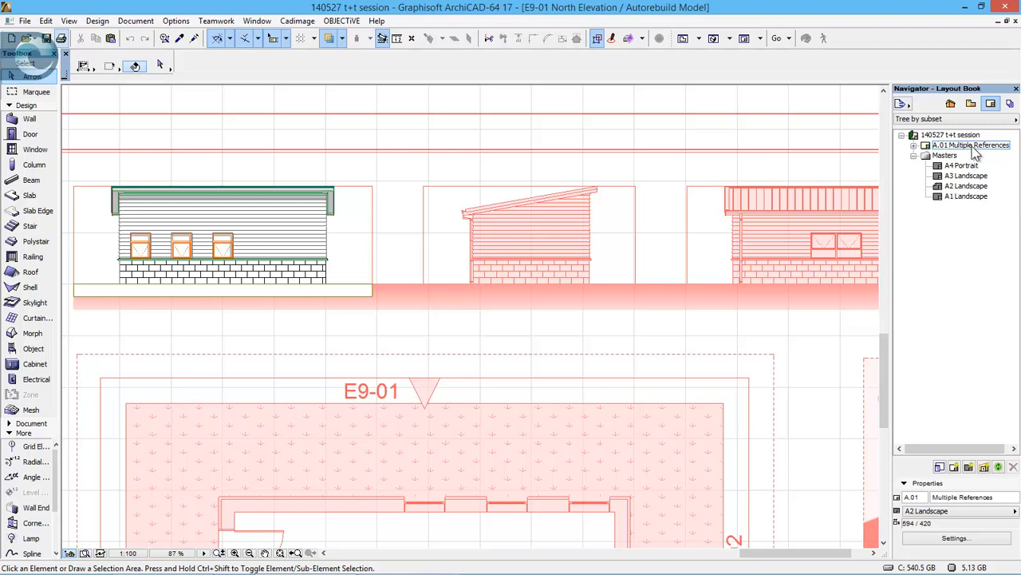
double_click(970, 145)
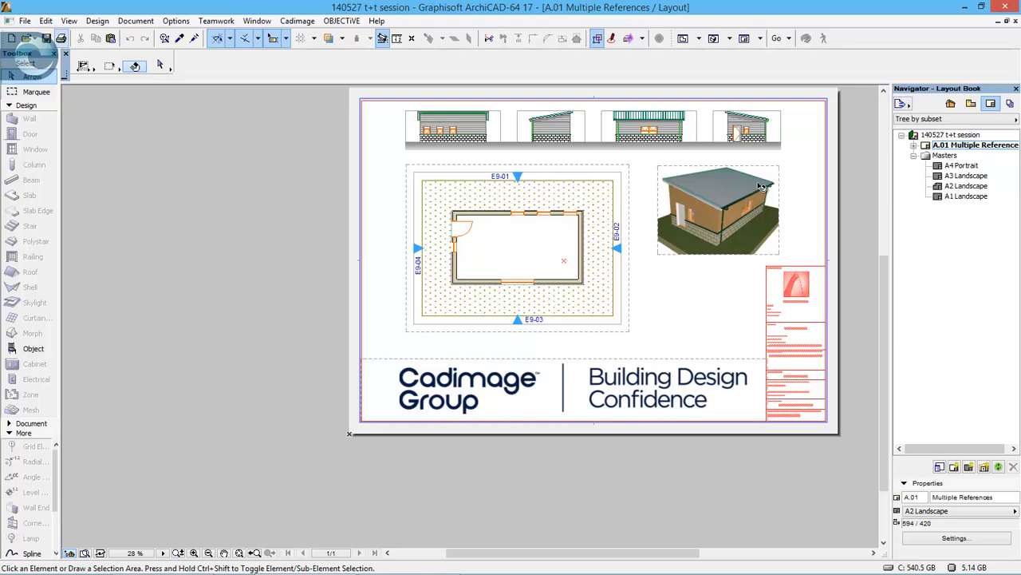
- Open the # 9 East Elevation view and frame the whole elevation with empty space around it
left_click(971, 103)
left_click(978, 231)
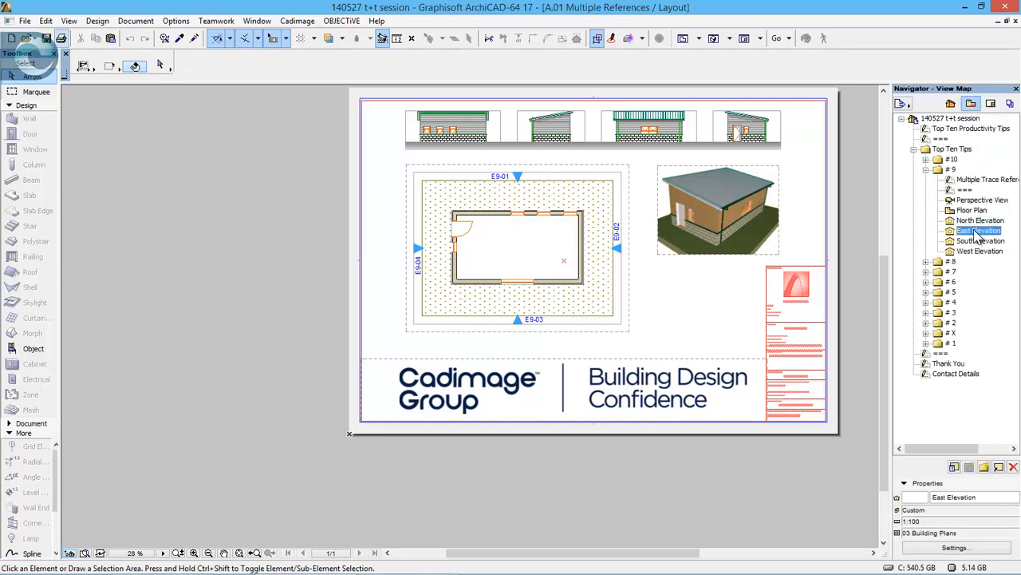
double_click(978, 232)
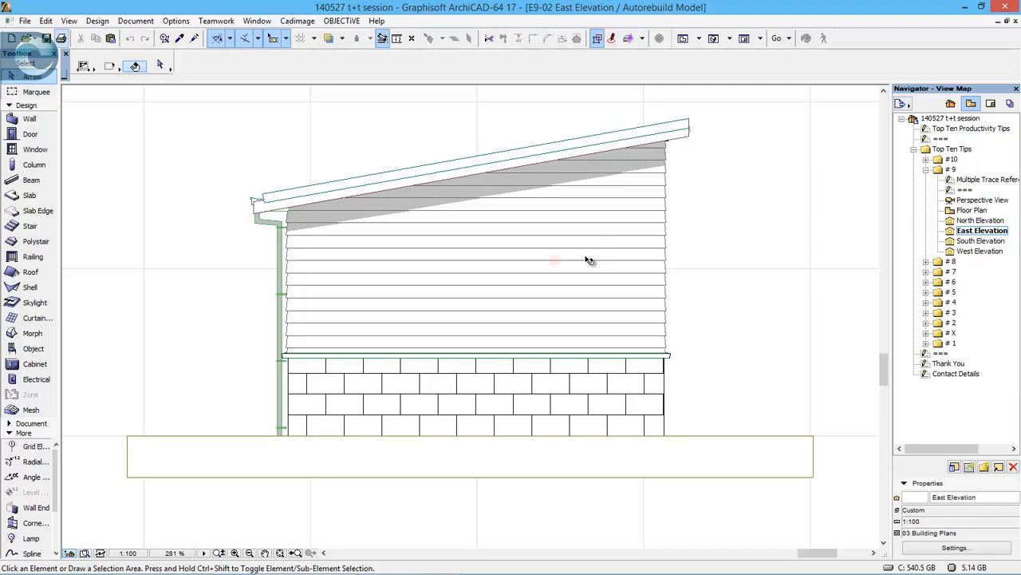
scroll(588, 258, "down", 15)
scroll(591, 259, "up", 16)
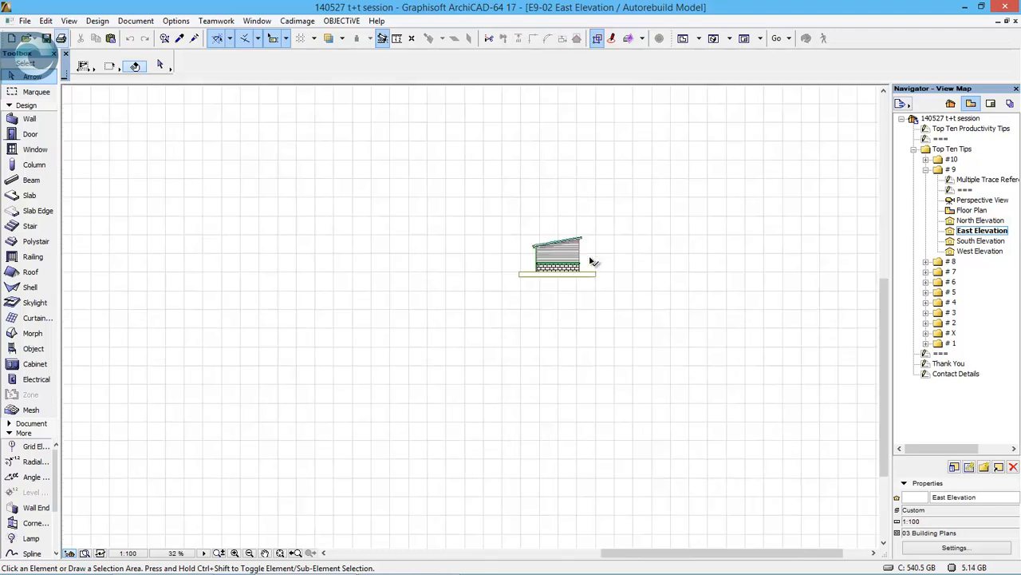
scroll(549, 240, "down", 5)
middle_click_drag(553, 236, 541, 270)
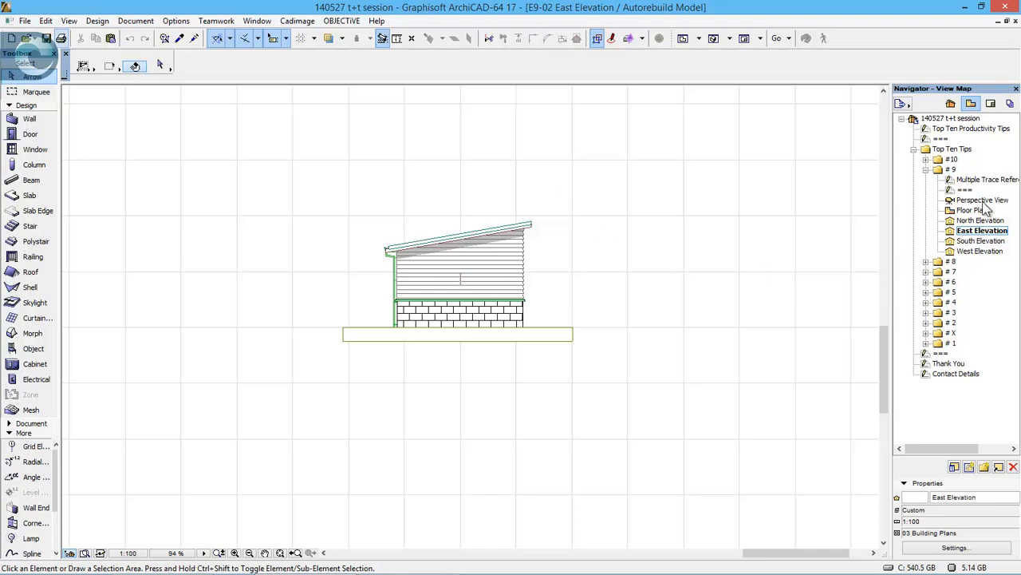
- Show the A.01 Multiple References layout as the trace reference behind the East Elevation
left_click(994, 109)
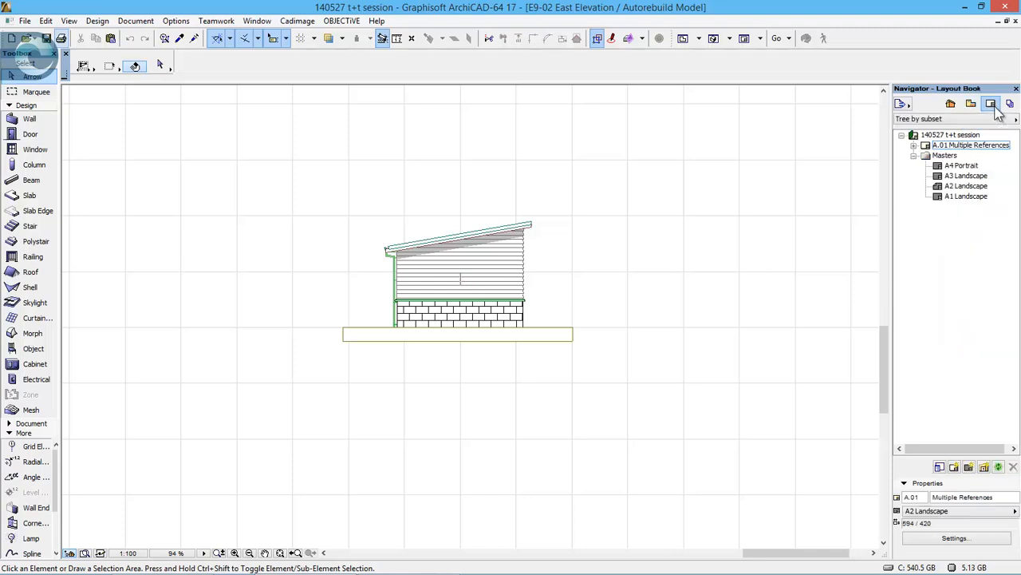
right_click(979, 144)
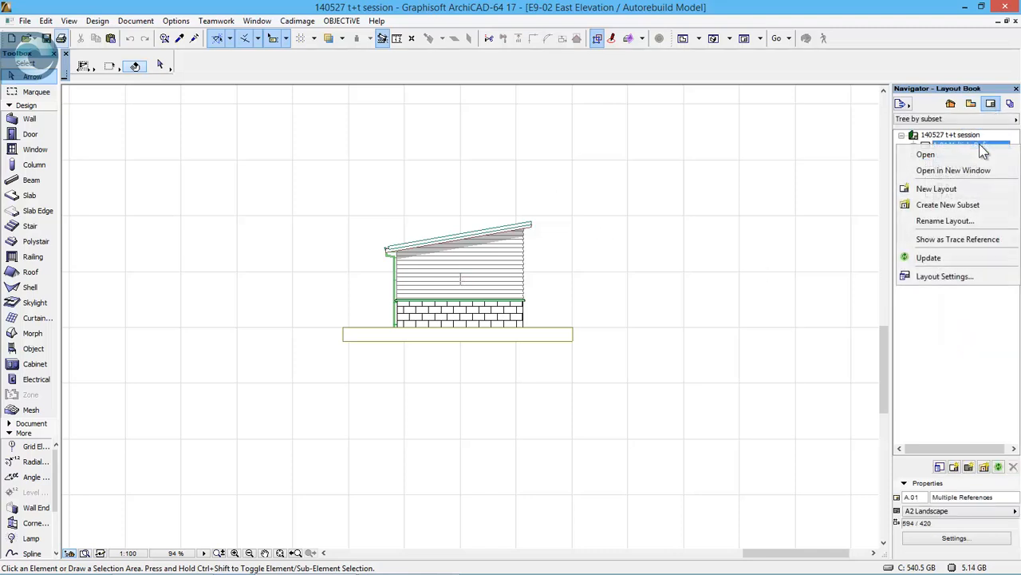
left_click(962, 239)
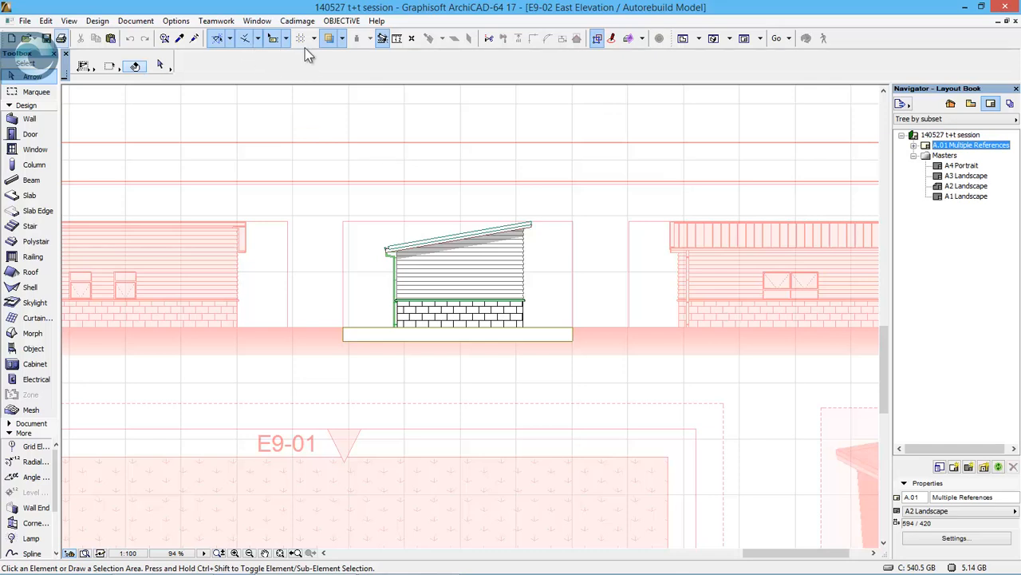
- Change the trace reference from red to its original colours in the Trace & Reference settings
left_click(343, 40)
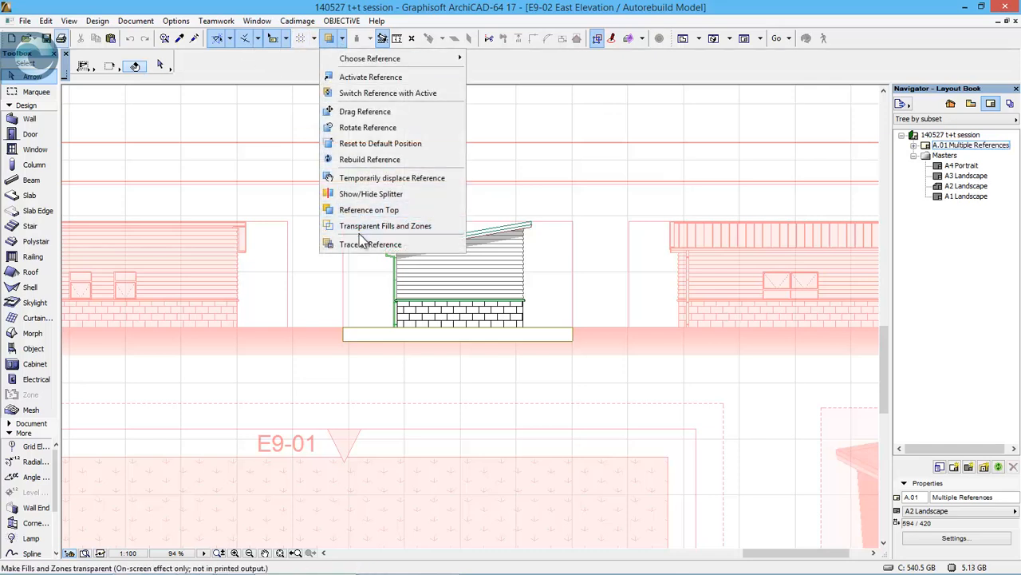
left_click(358, 239)
left_click_drag(399, 178, 207, 117)
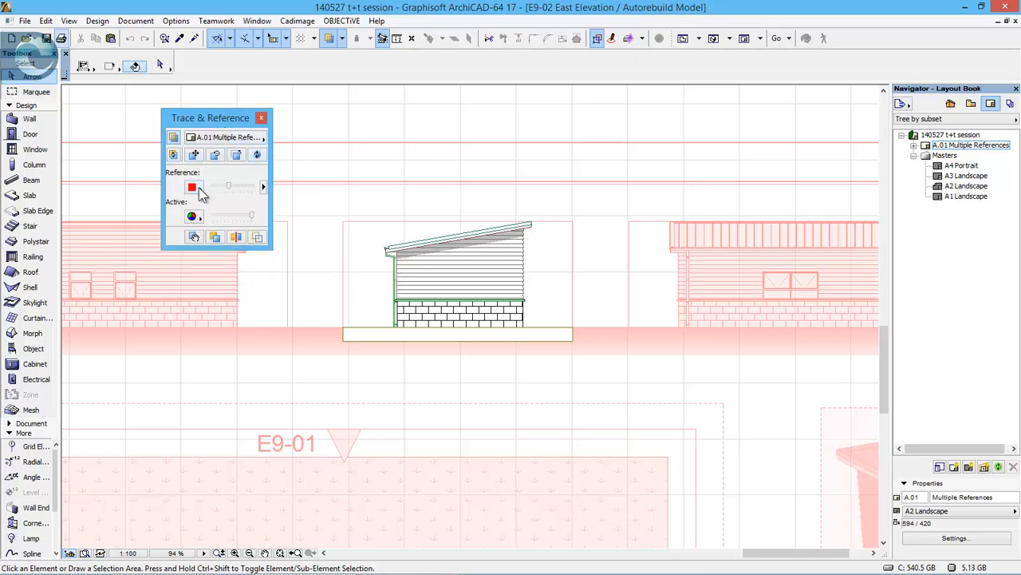
left_click(203, 193)
left_click(233, 185)
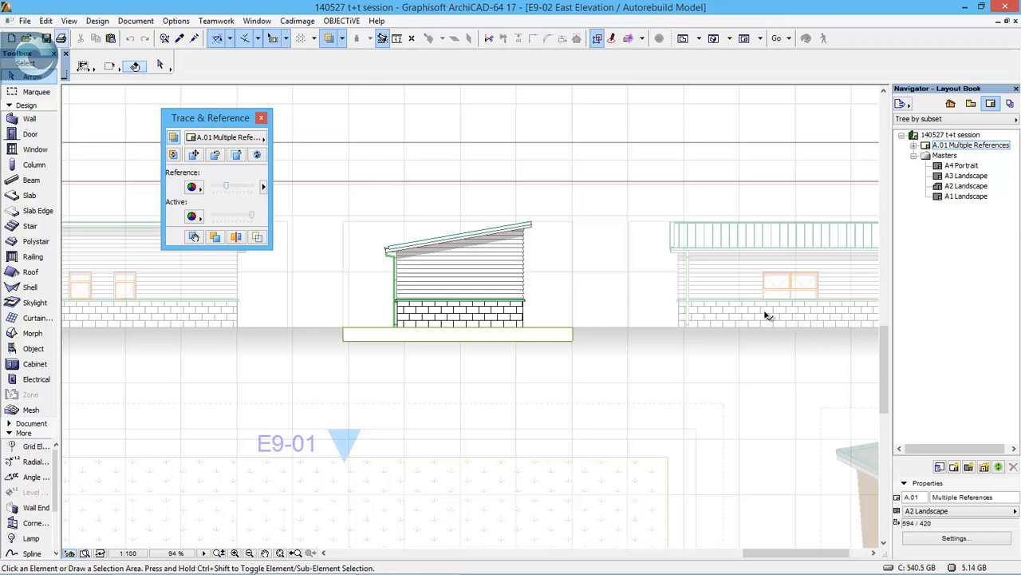
mouse_move(659, 262)
left_click(261, 118)
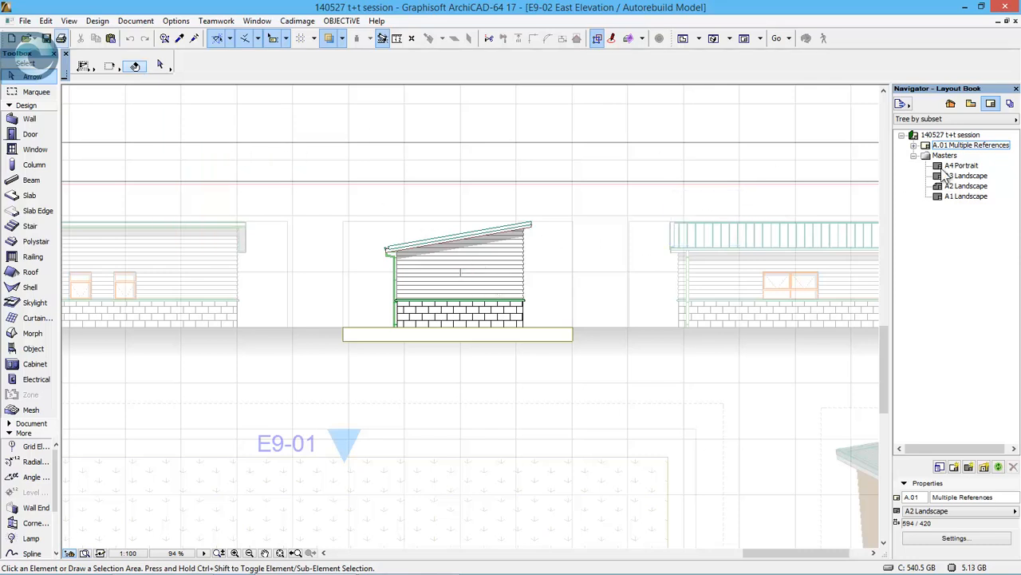
- Bring up the # 8 2D Document Consolidation page and open the Line Consolidation view
left_click(972, 105)
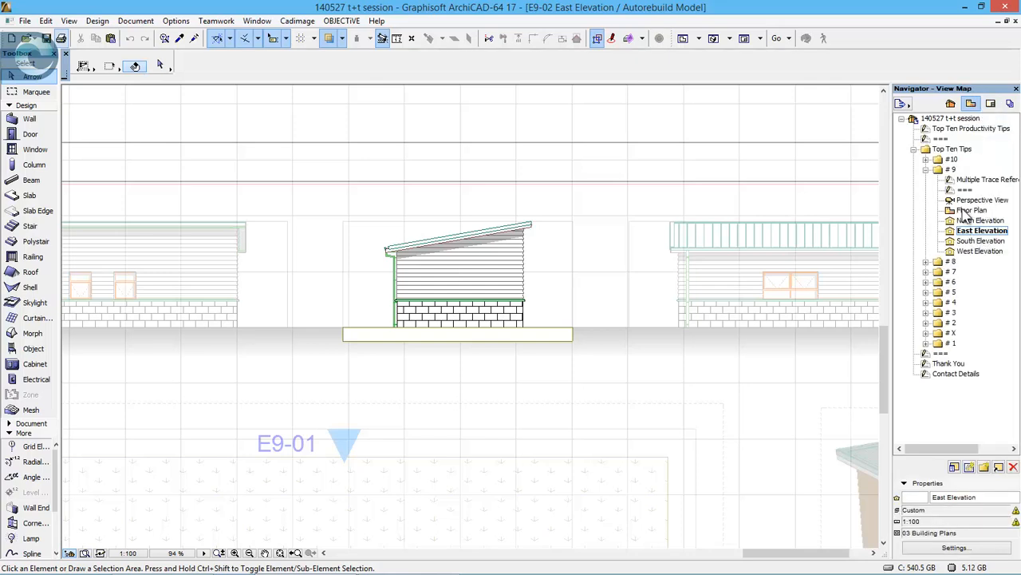
left_click(926, 170)
double_click(950, 179)
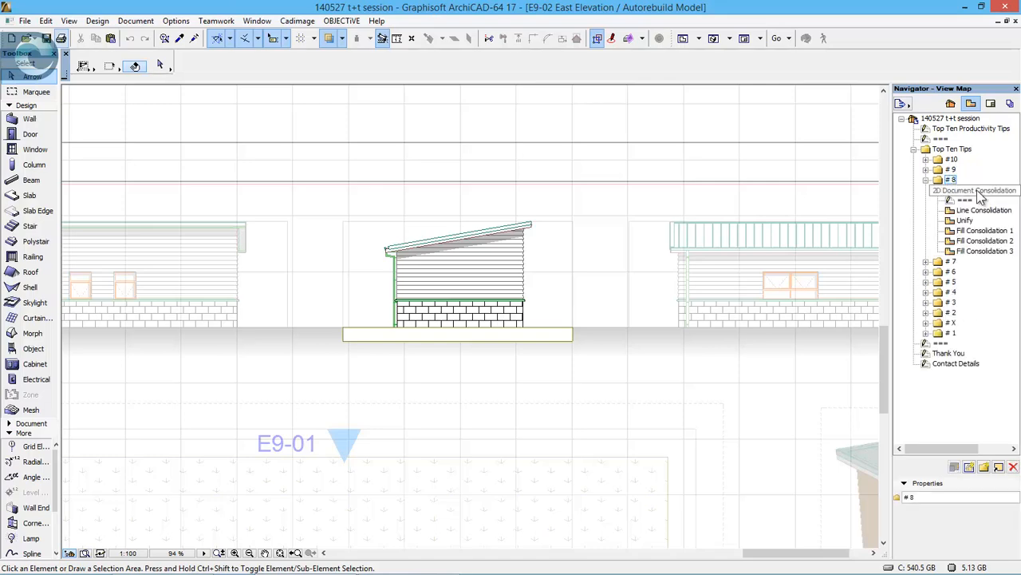
double_click(978, 192)
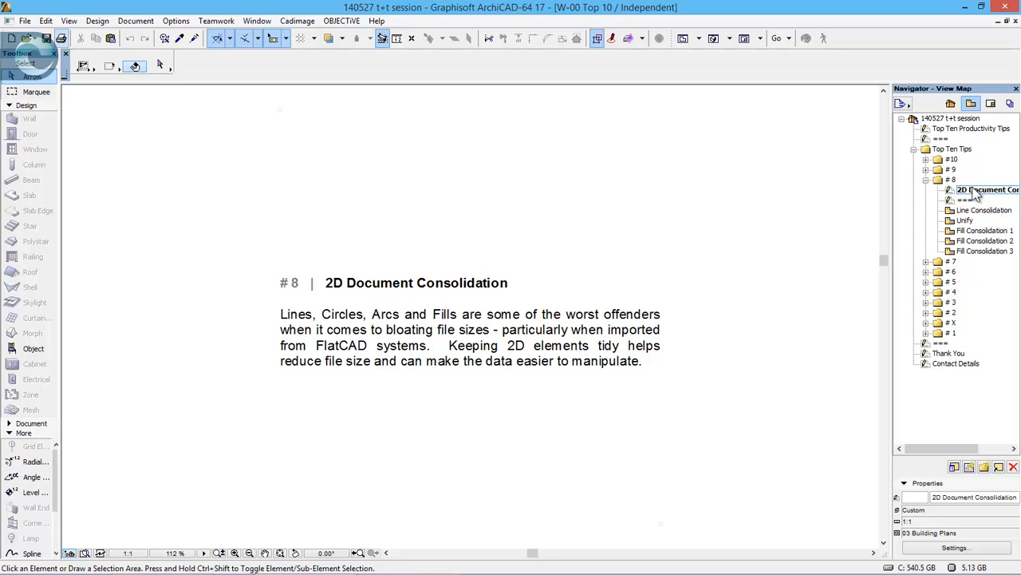
double_click(980, 209)
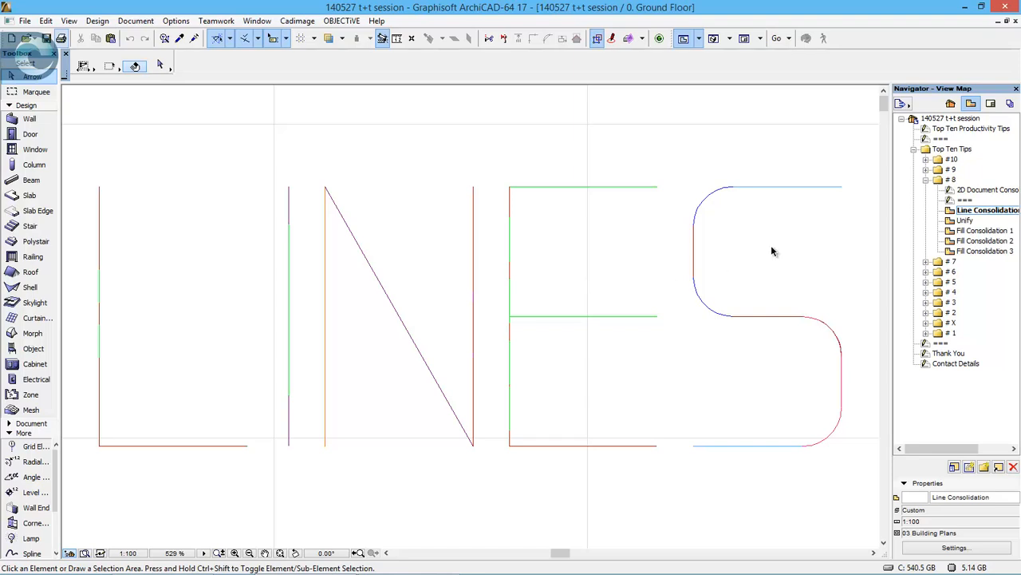
- Start Linework Consolidation on all the LINES linework, deleting duplicates and exploding polylines, with no layer, pen or category ignored
mouse_move(868, 176)
left_mouse_down()
mouse_move(410, 342)
mouse_move(175, 377)
mouse_move(77, 463)
left_mouse_up()
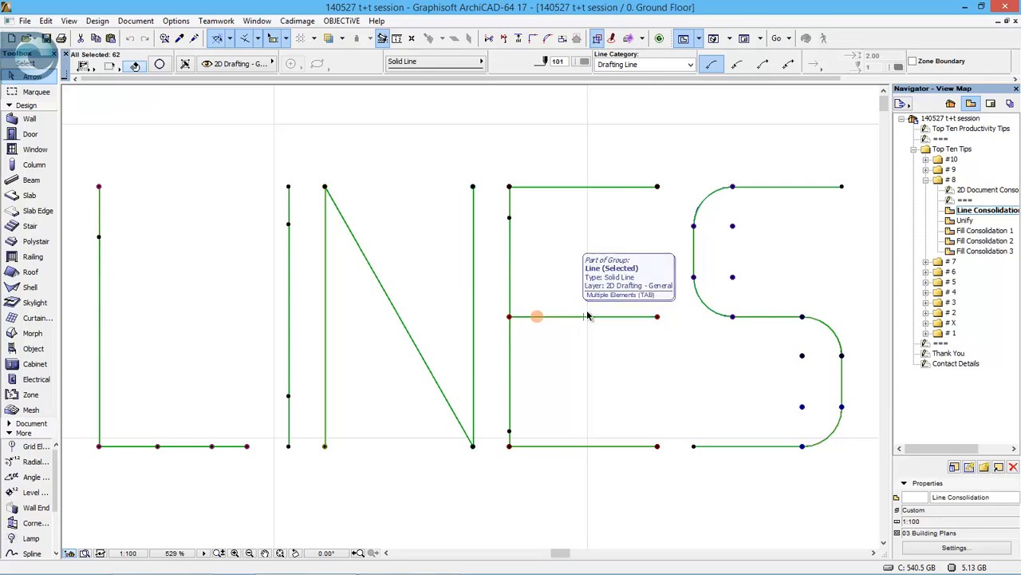
left_click(48, 21)
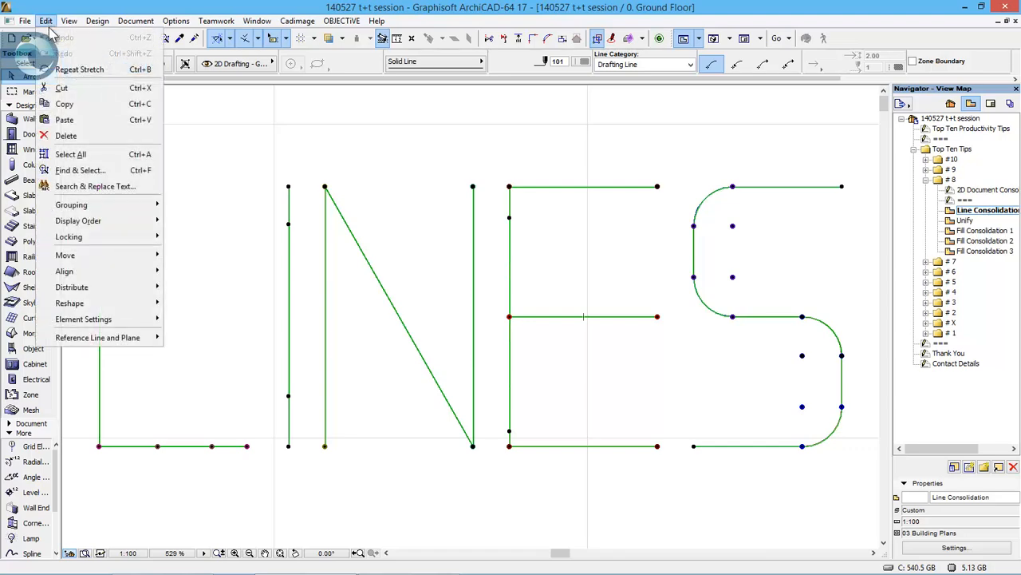
mouse_move(147, 303)
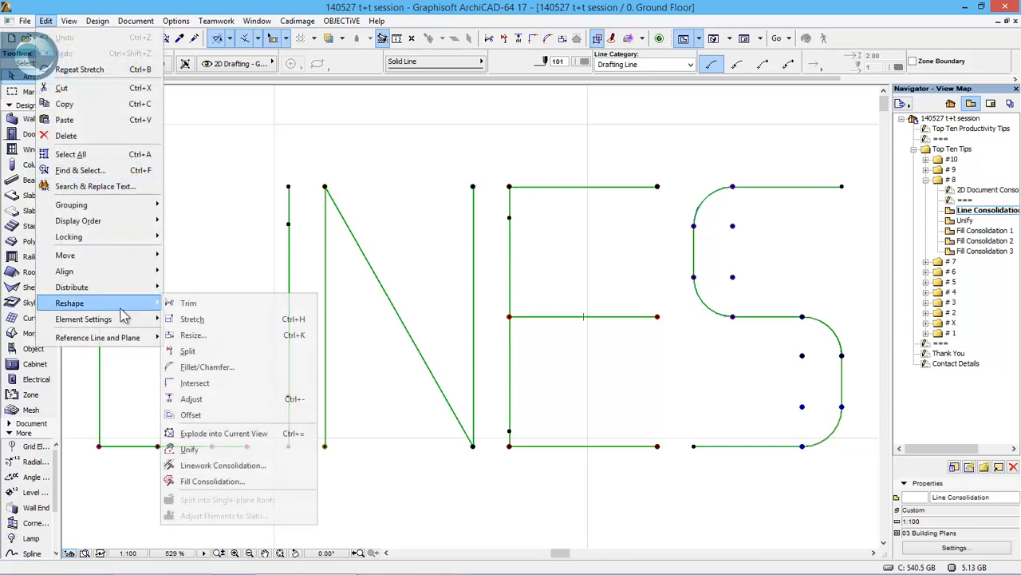
left_click(288, 465)
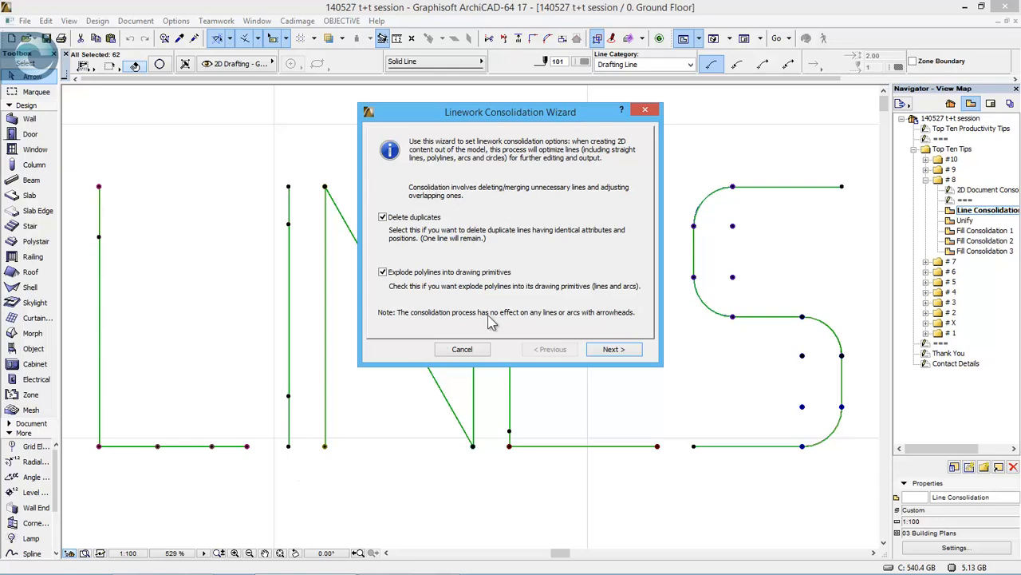
left_click(613, 349)
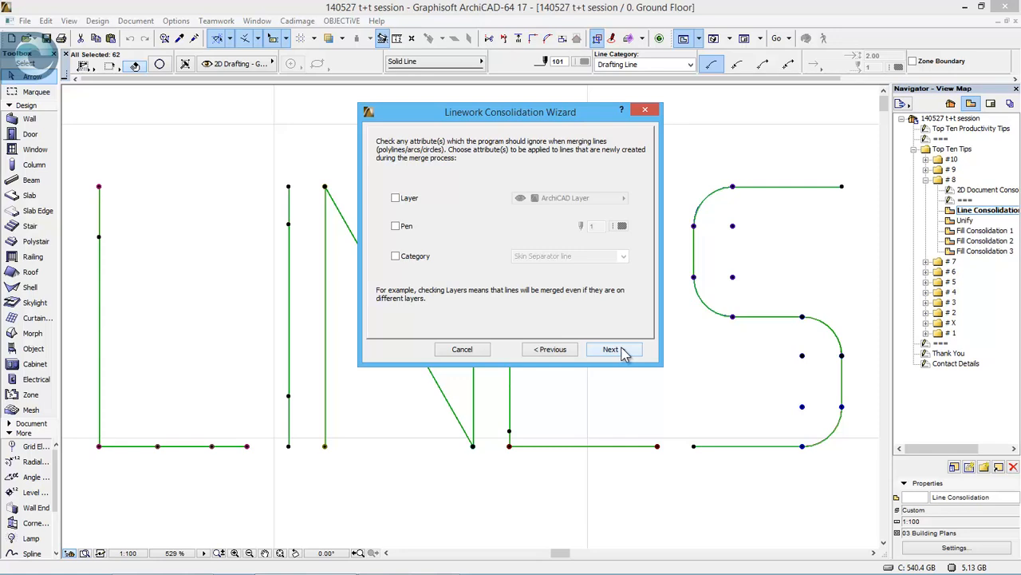
left_click(611, 349)
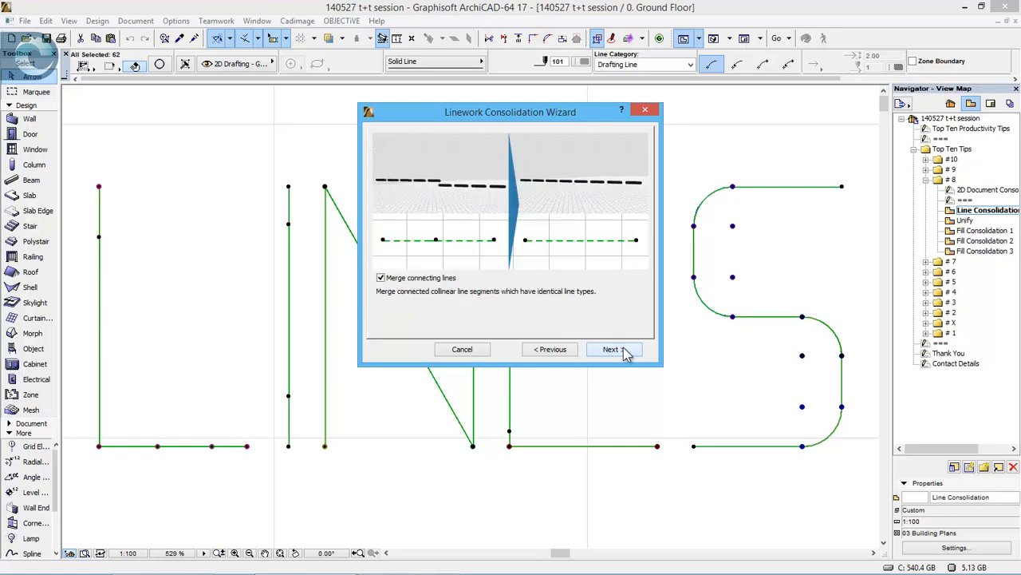
- Consolidate the linework with merging of connecting and overlapping lines, forced solid lines and adjusted overlapping lines, and clear the selection
left_click(611, 350)
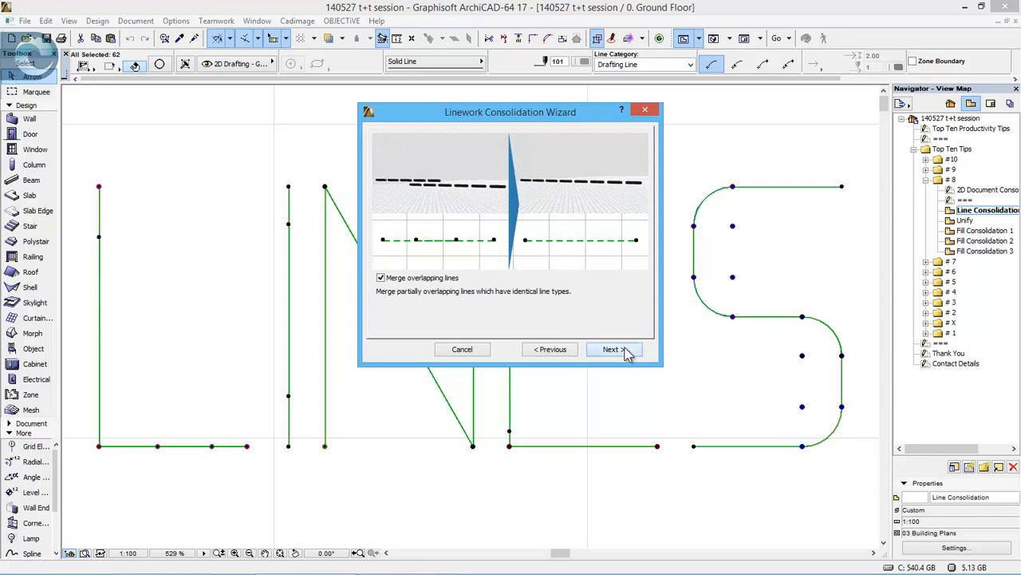
left_click(611, 350)
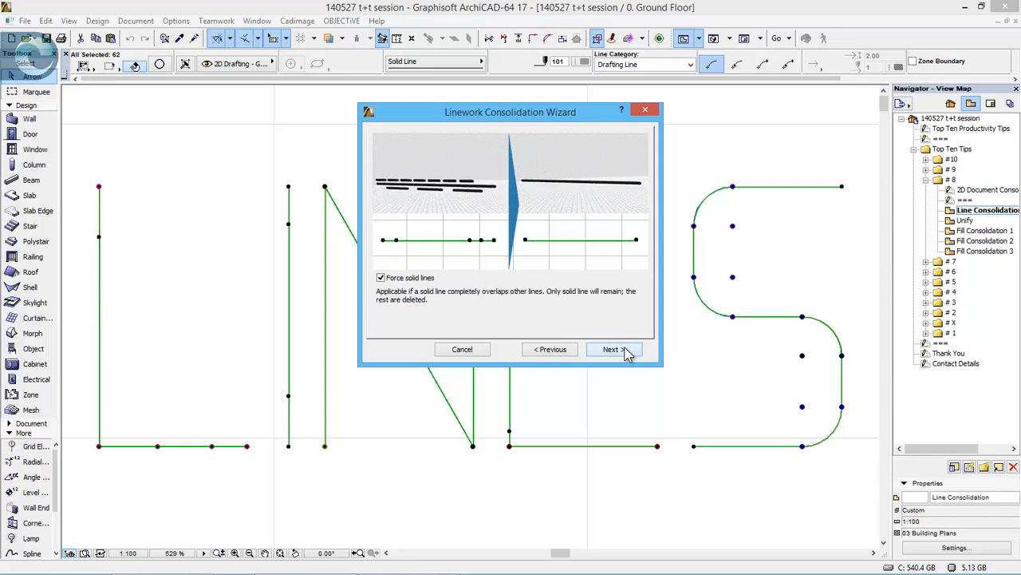
left_click(612, 349)
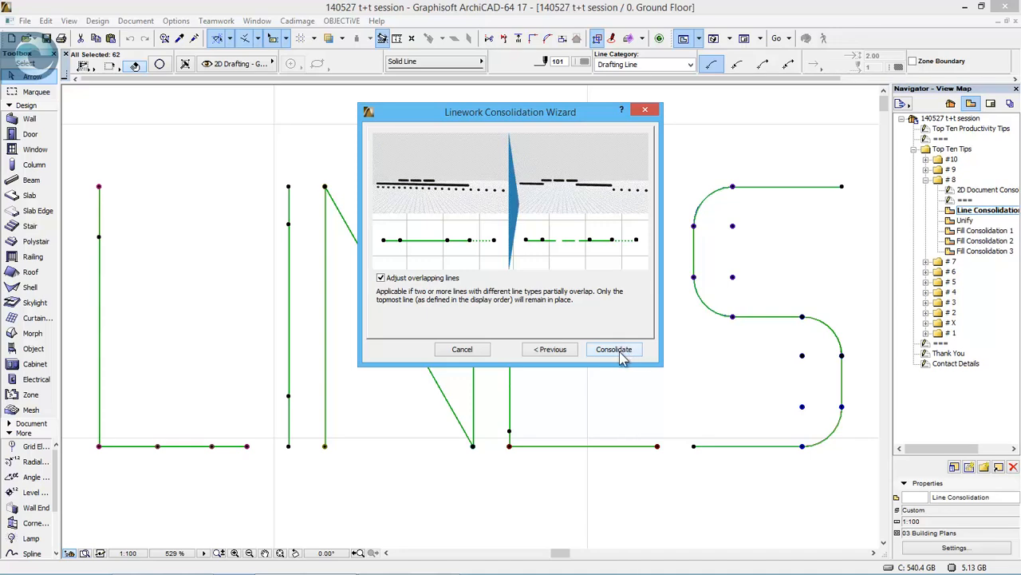
left_click(622, 352)
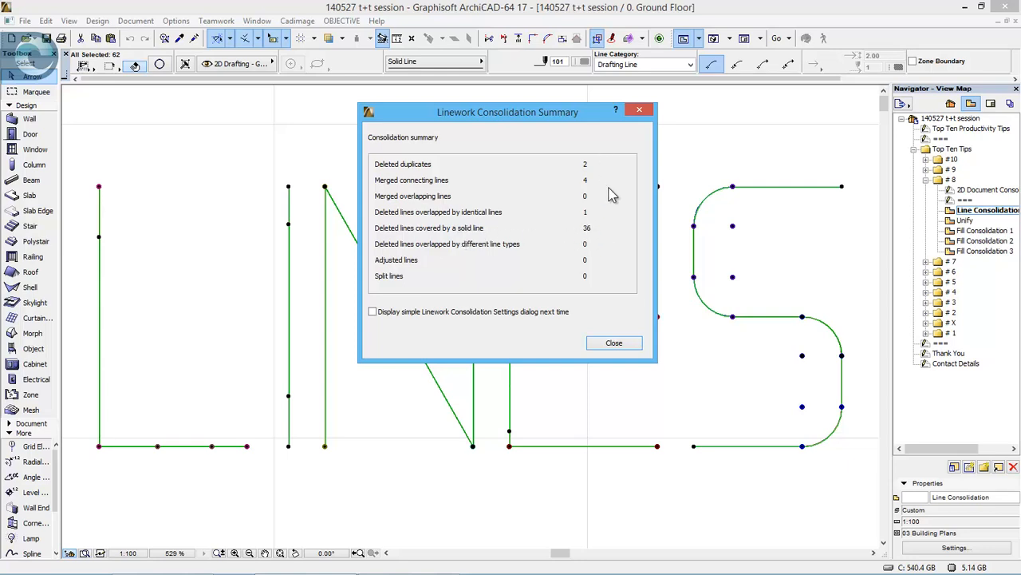
left_click(614, 345)
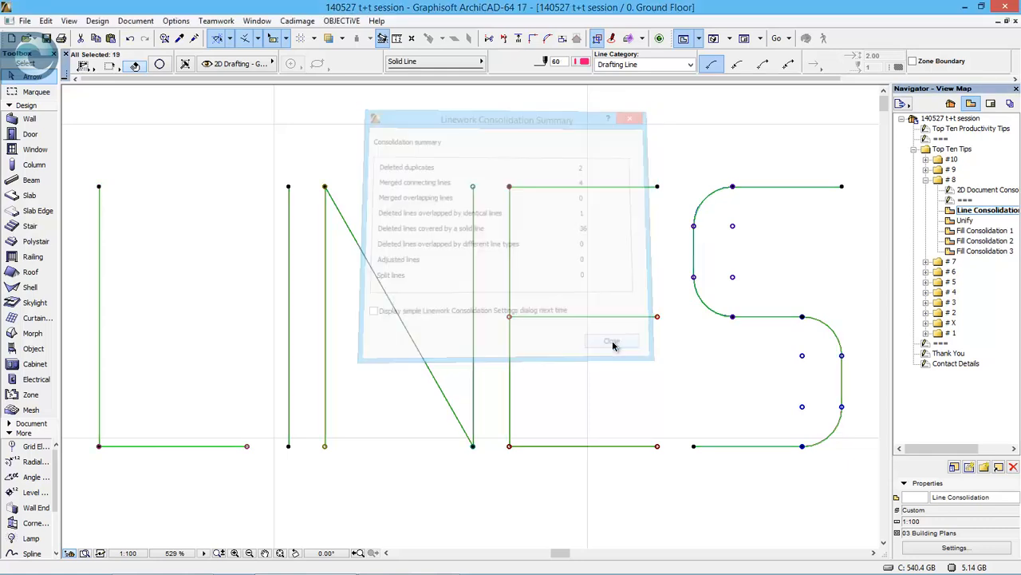
left_click(623, 348)
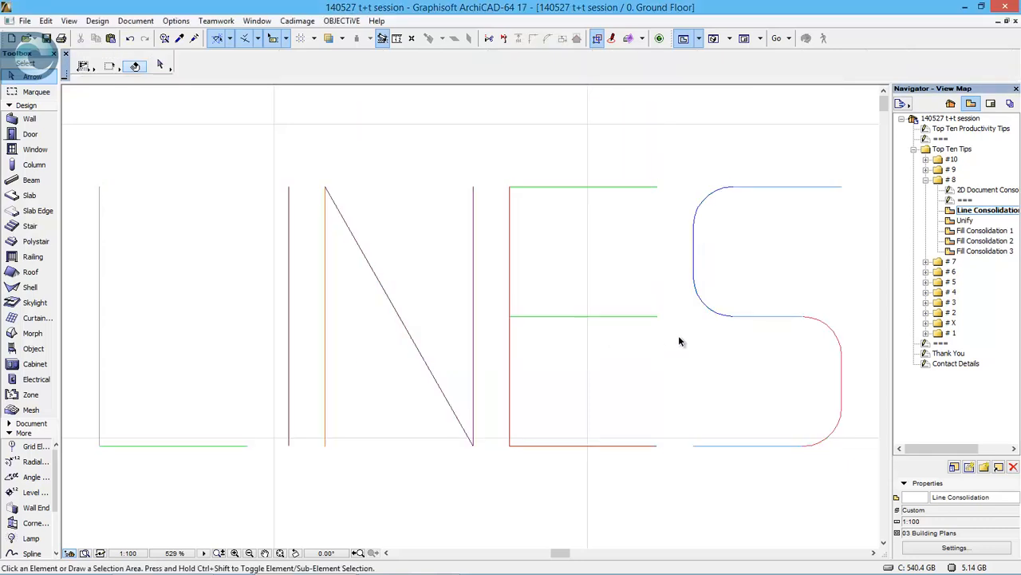
- Select all the consolidated lines, undo the consolidation to compare the segments, and restore it
mouse_move(96, 148)
left_mouse_down()
mouse_move(385, 358)
mouse_move(844, 477)
mouse_move(852, 490)
left_mouse_up()
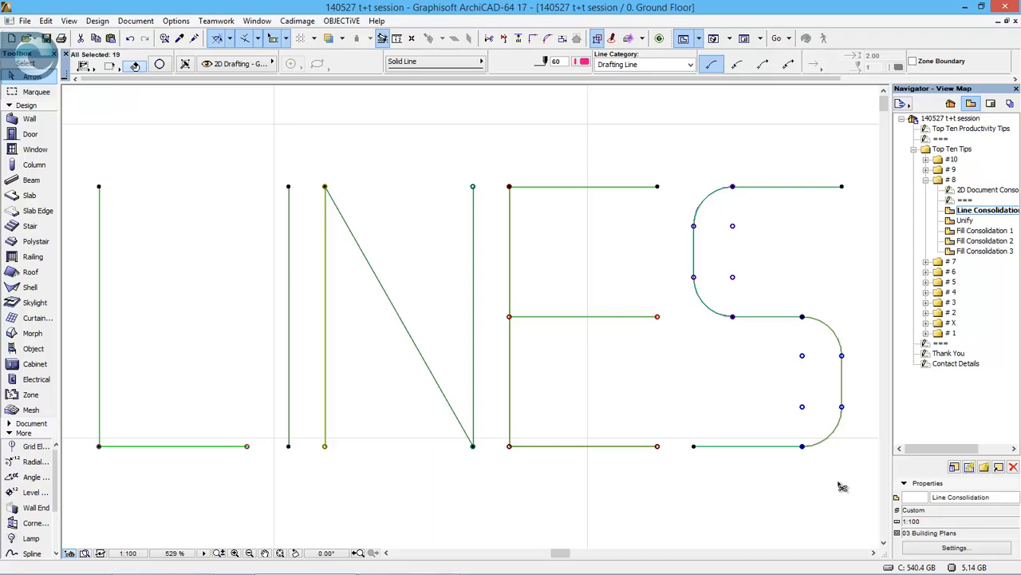
key("ctrl+z")
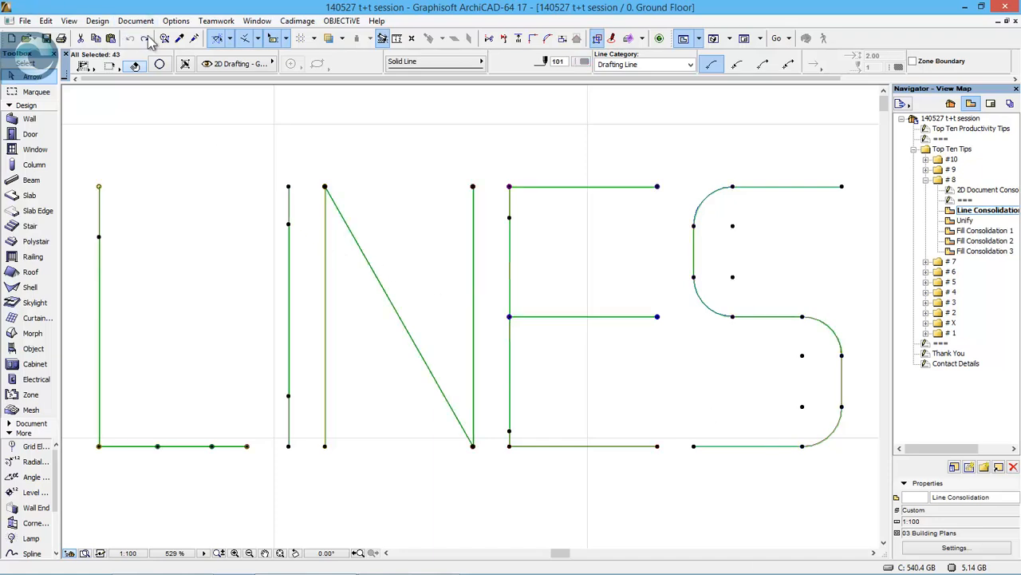
key("Escape")
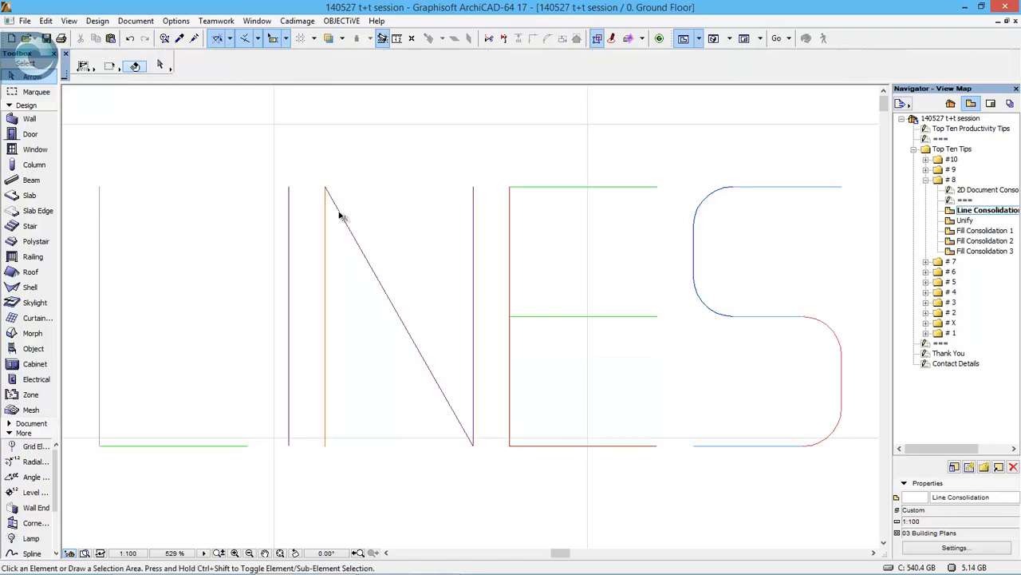
- Open the Unify view and unify all the lines and arcs of the LINES lettering into polylines
left_click(967, 221)
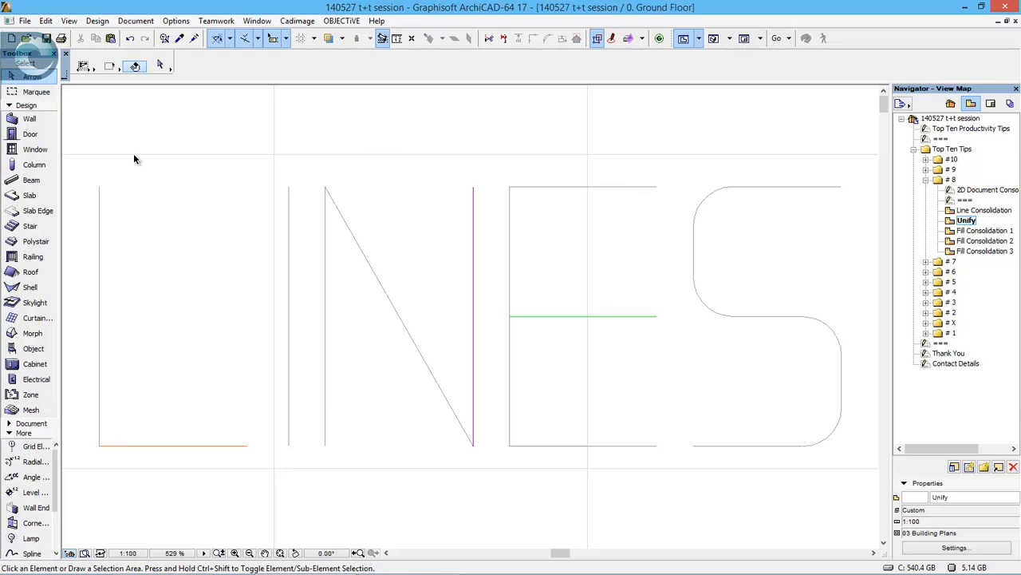
mouse_move(88, 171)
left_mouse_down()
mouse_move(616, 424)
mouse_move(870, 483)
left_mouse_up()
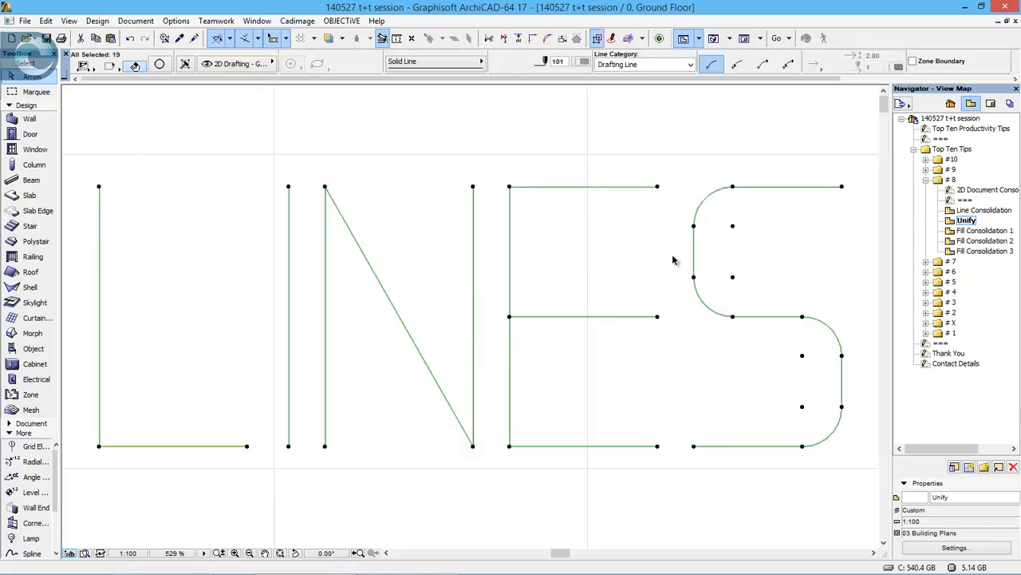
left_click(44, 21)
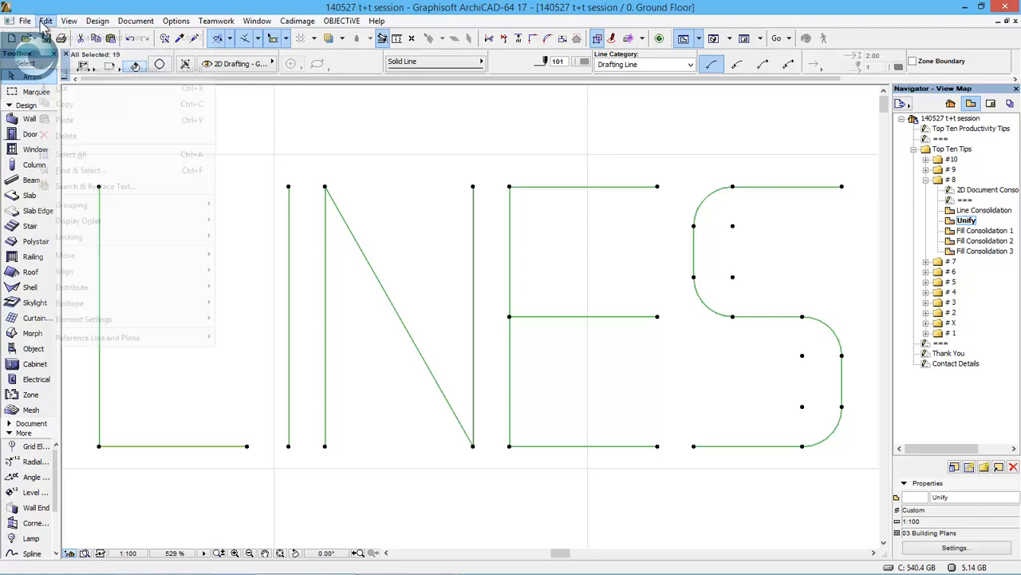
mouse_move(129, 307)
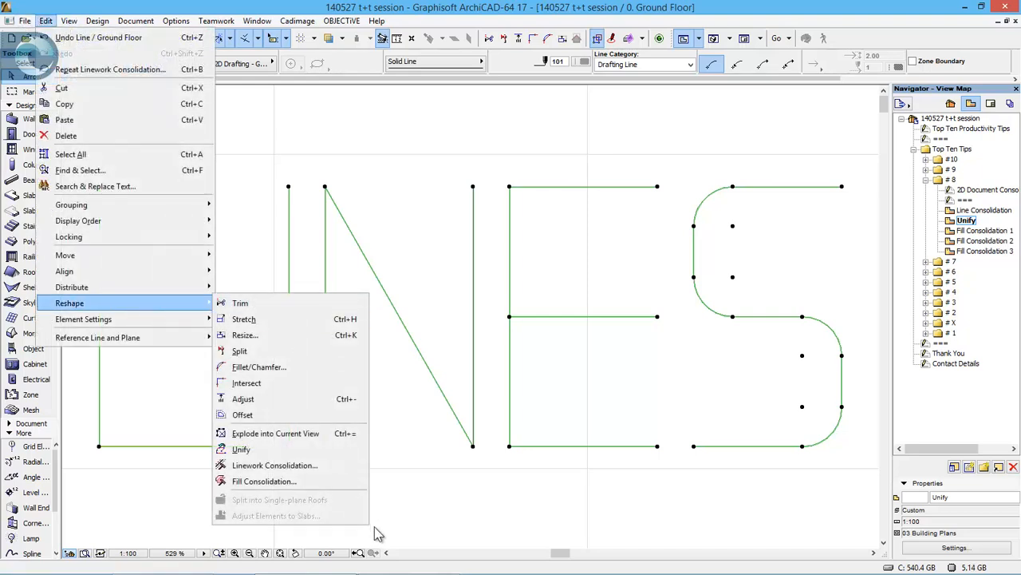
left_click(330, 452)
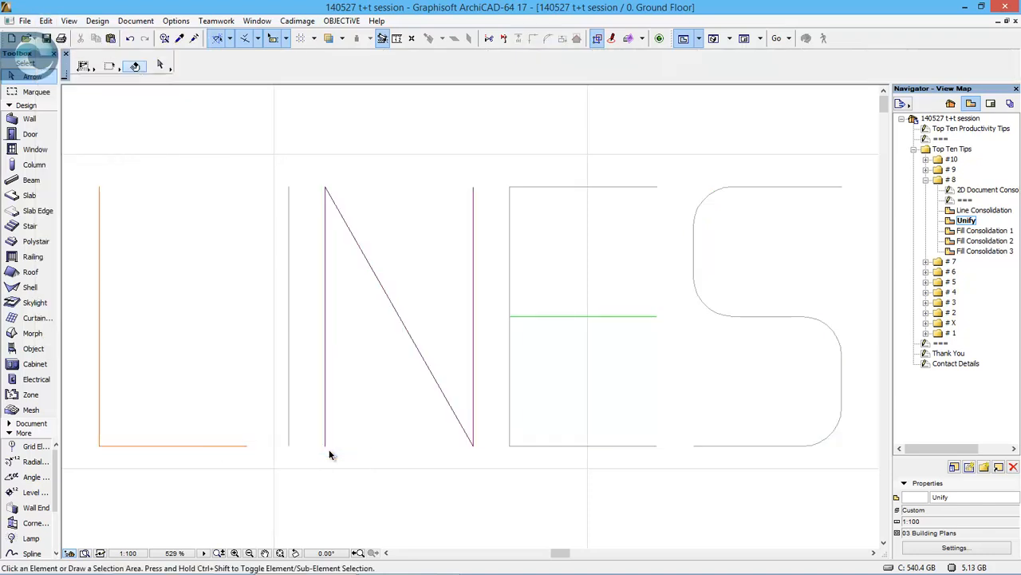
- Select all the LINES linework, check the middle bar and outer outline of the E separately, and clear the selection
left_click_drag(854, 466, 103, 142)
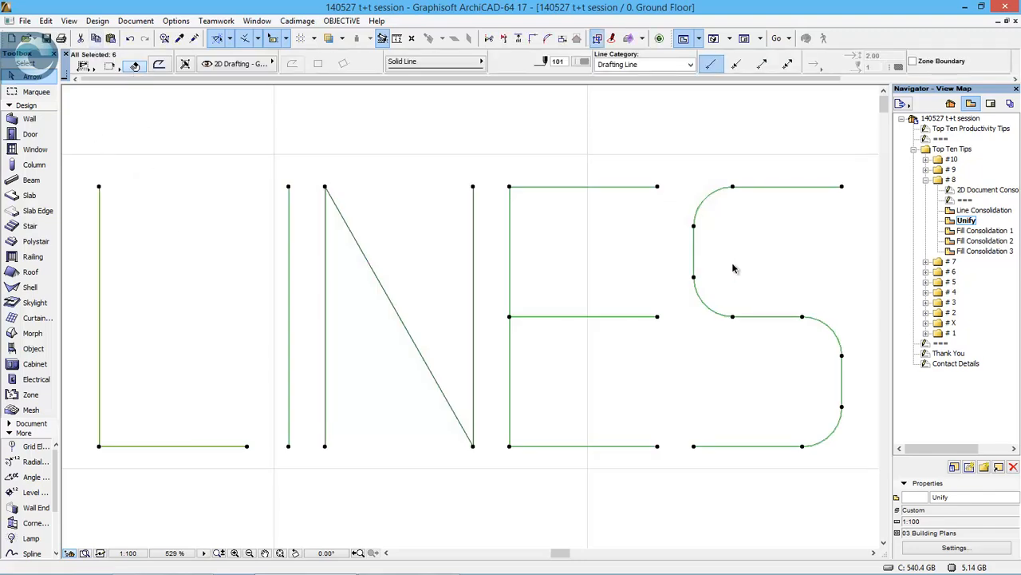
left_click(640, 316)
left_click(597, 317)
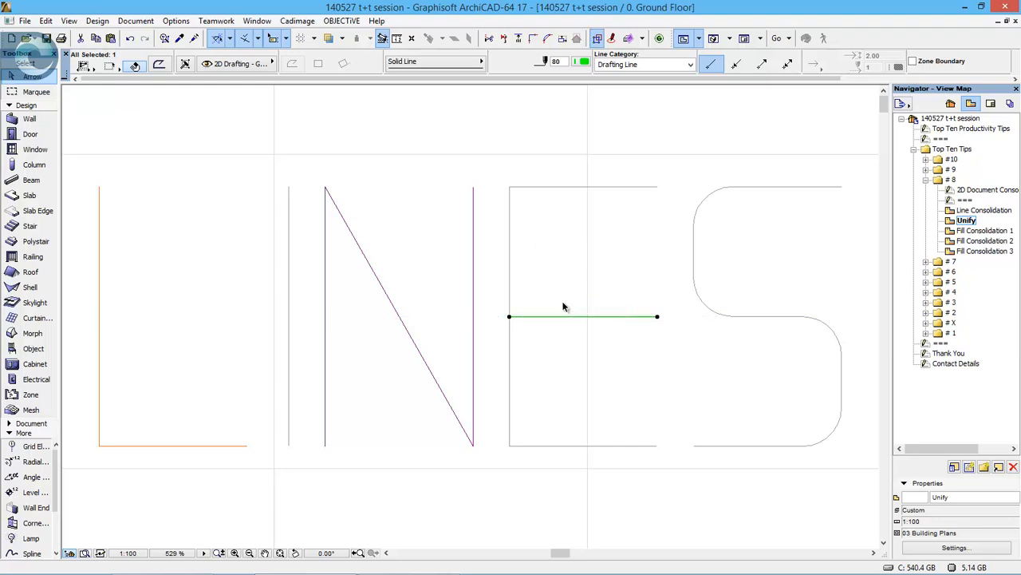
left_click(511, 291)
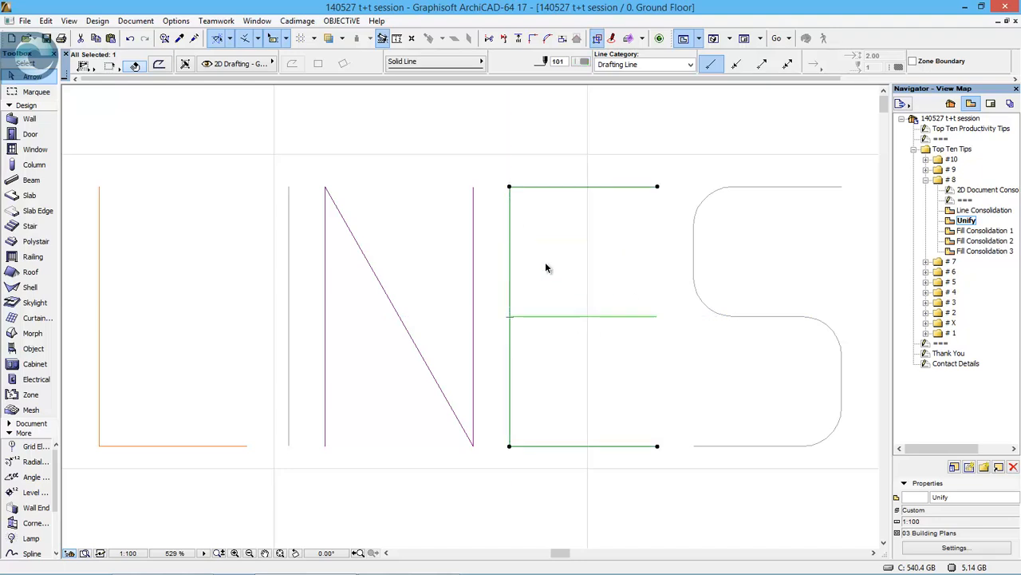
left_click(563, 257)
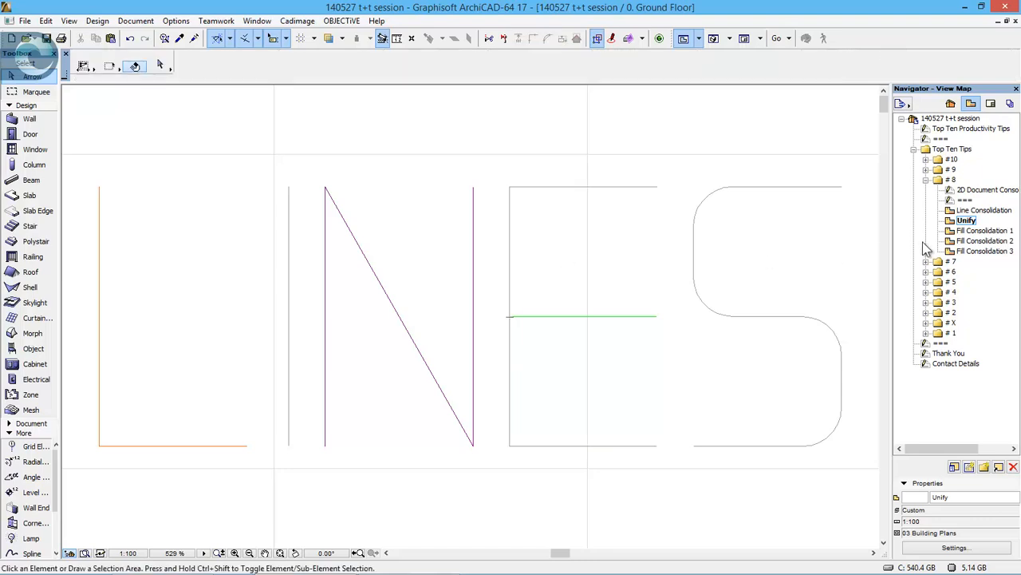
- Open the Fill Consolidation 1 view and consolidate all its fills, trimming overlaps and merging identical fills that have identical outlines
double_click(986, 230)
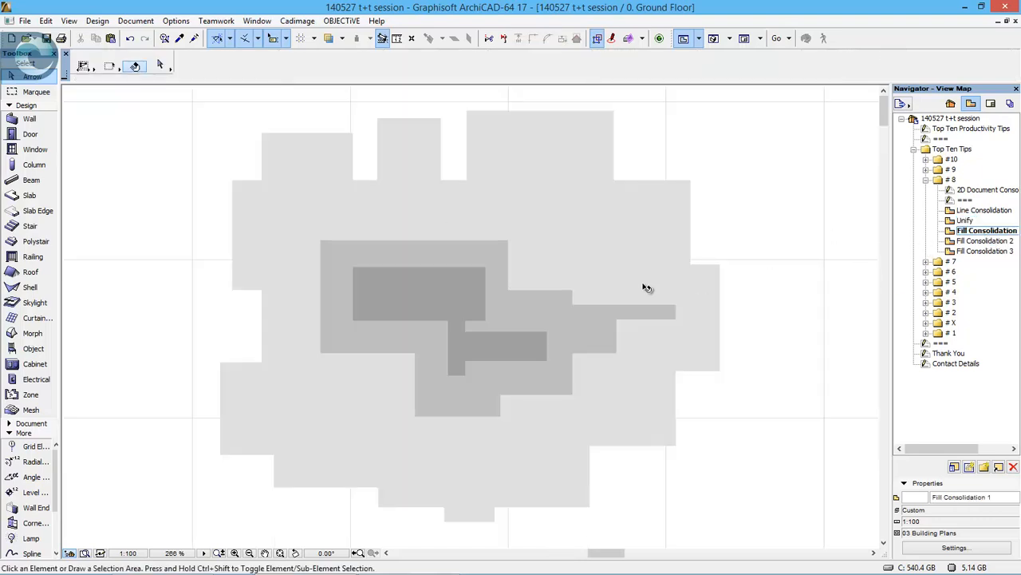
left_click(180, 96)
left_click(785, 524)
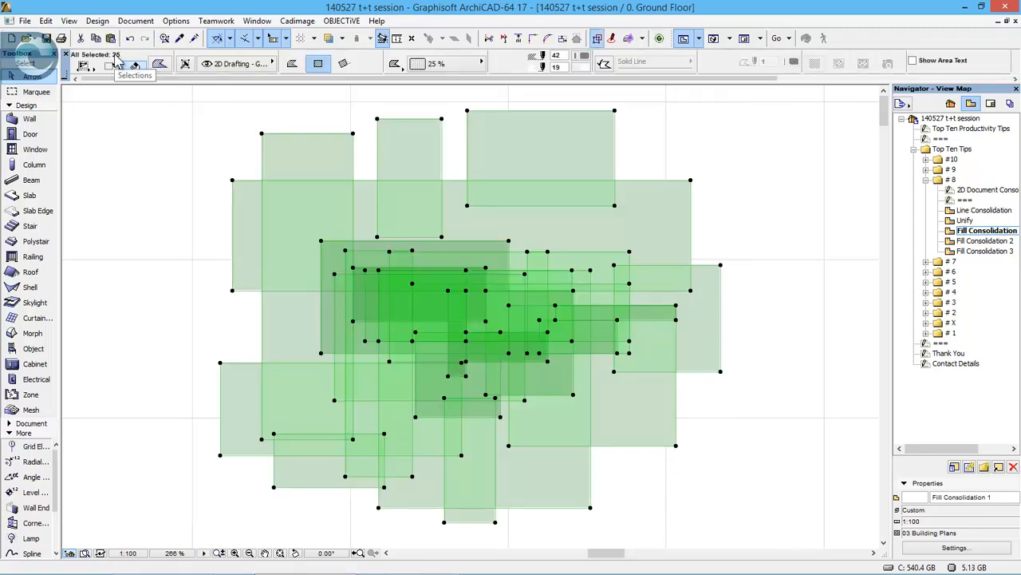
left_click(46, 21)
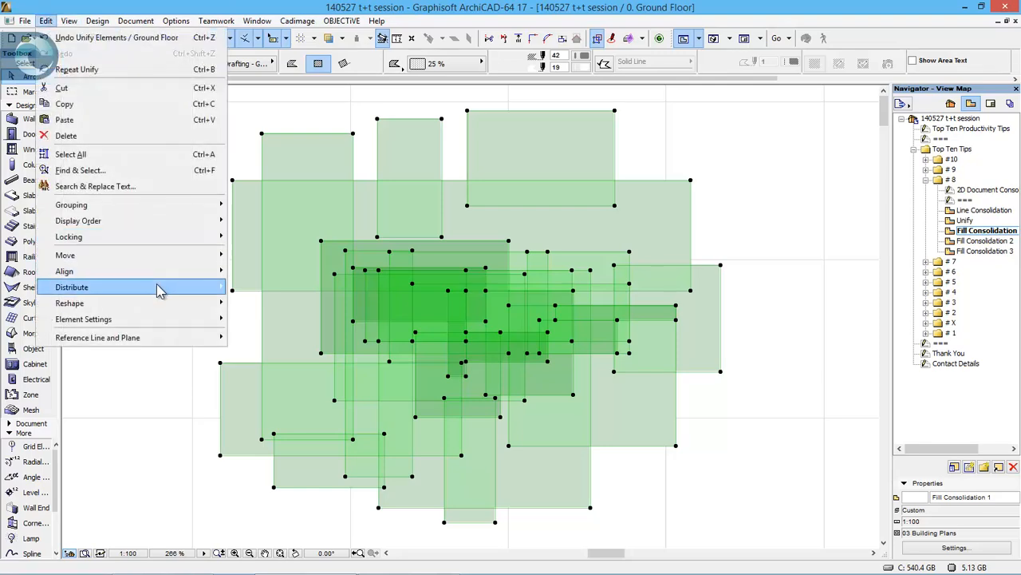
mouse_move(154, 303)
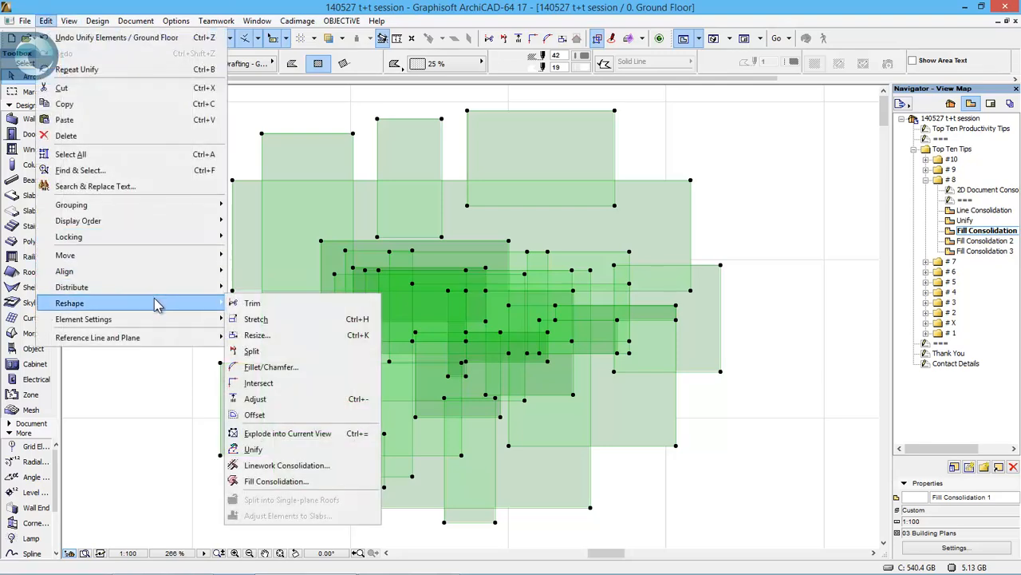
left_click(367, 482)
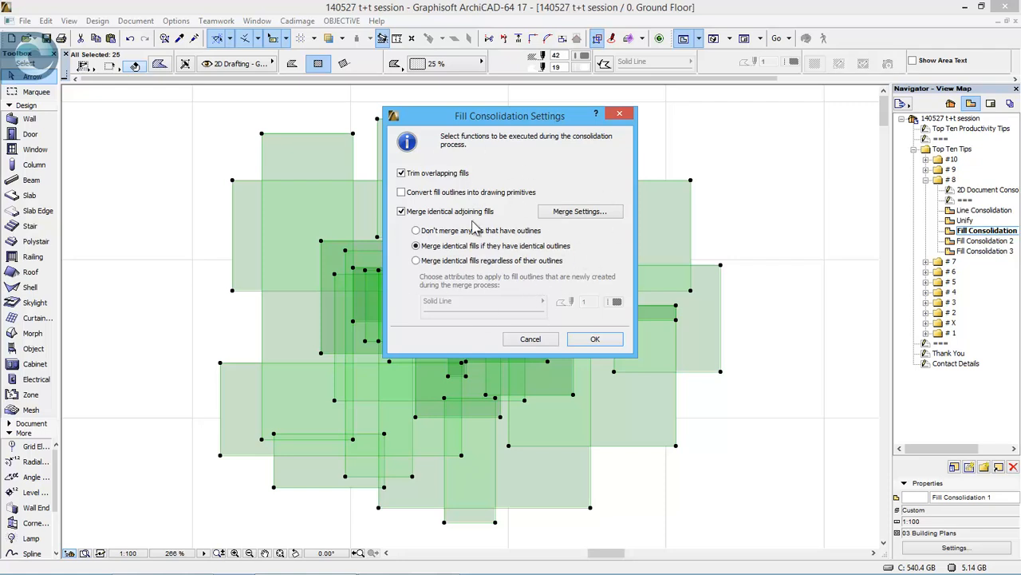
left_click(613, 344)
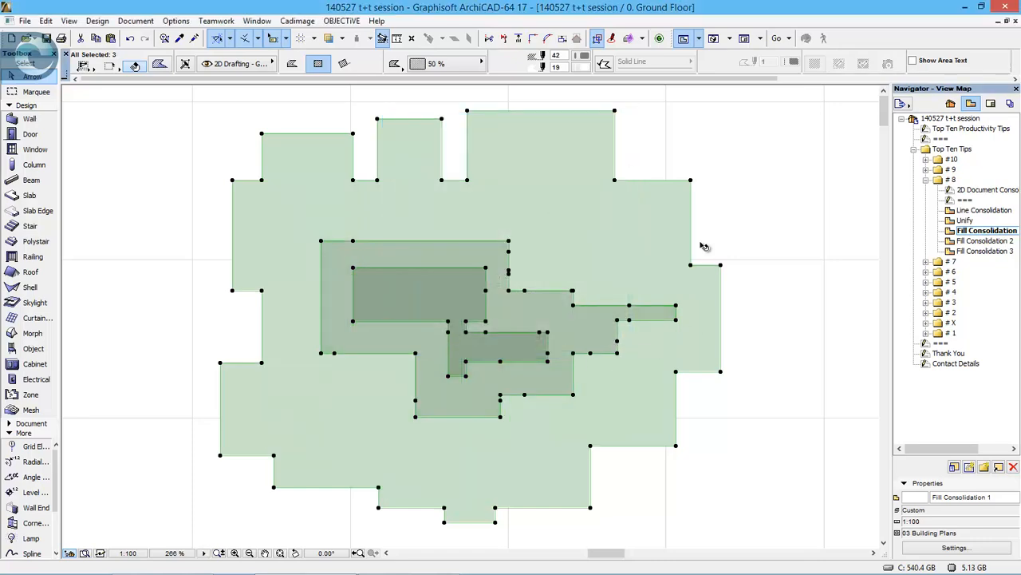
- Select the consolidated light outer fill and the dark innermost fill individually to check their outlines, then clear the selection
left_click(739, 223)
left_click(547, 270)
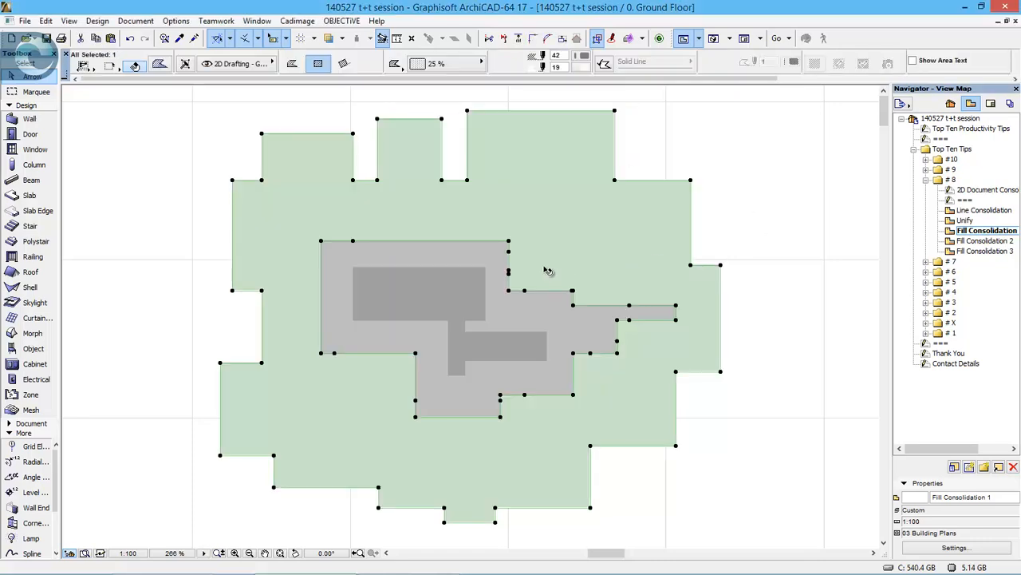
left_click(498, 278)
left_click(477, 288)
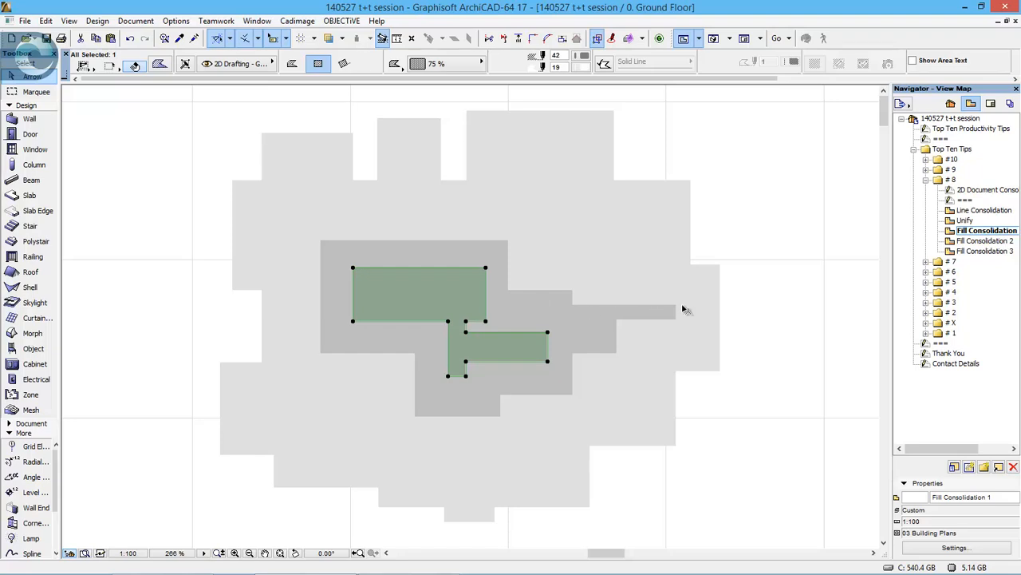
left_click(817, 278)
- Open the Fill Consolidation 2 view, consolidate all the overlapping brick fills by trimming and merging identical outlined fills, and check the merged fill
double_click(986, 240)
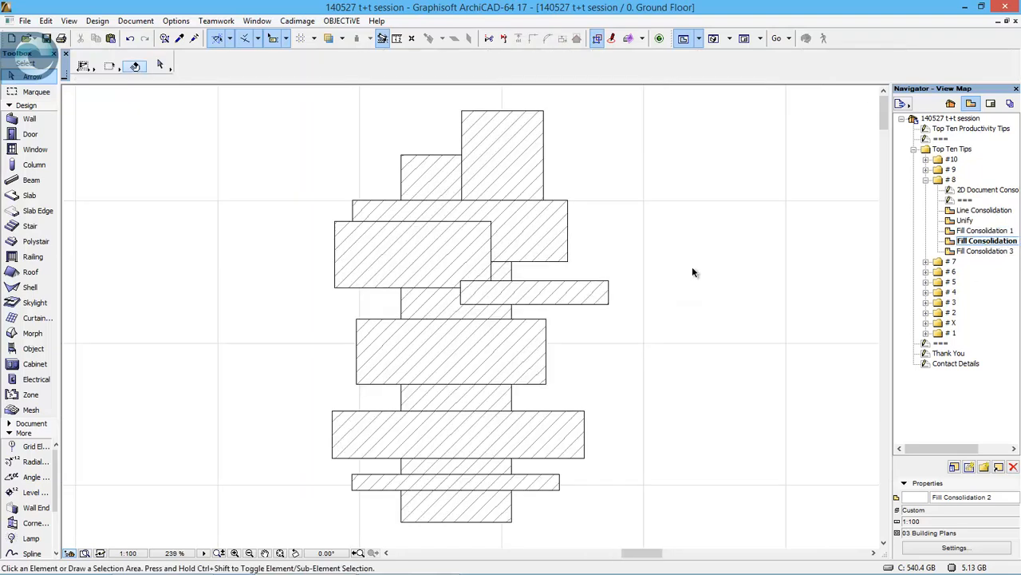
mouse_move(639, 98)
left_mouse_down()
mouse_move(292, 496)
mouse_move(276, 531)
left_mouse_up()
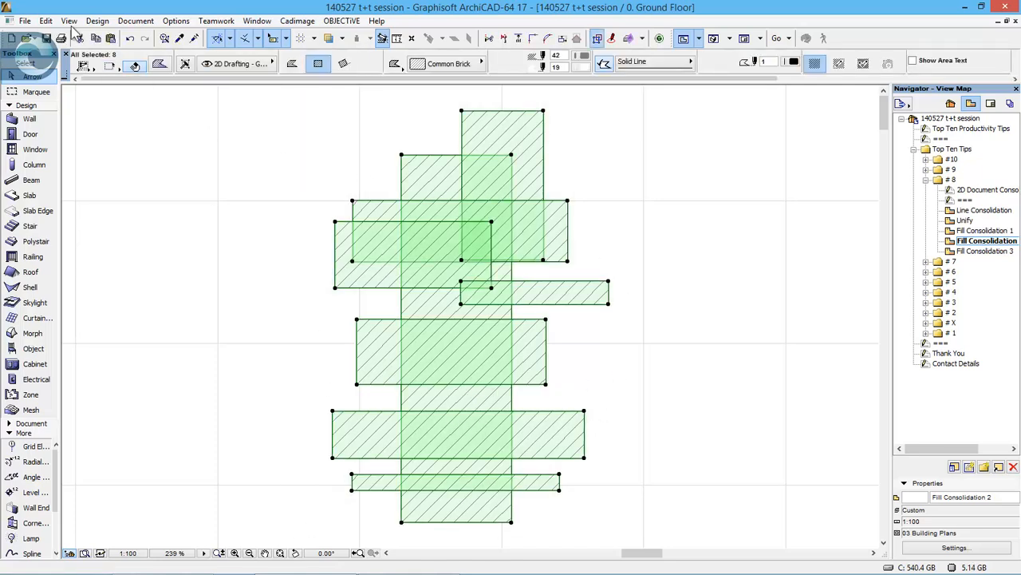
left_click(45, 21)
mouse_move(119, 303)
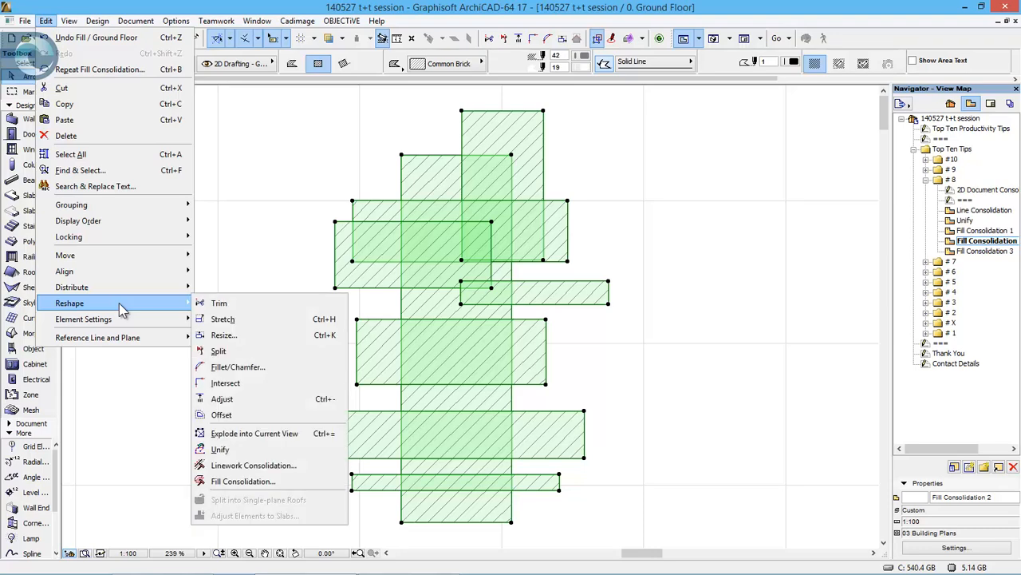
left_click(330, 481)
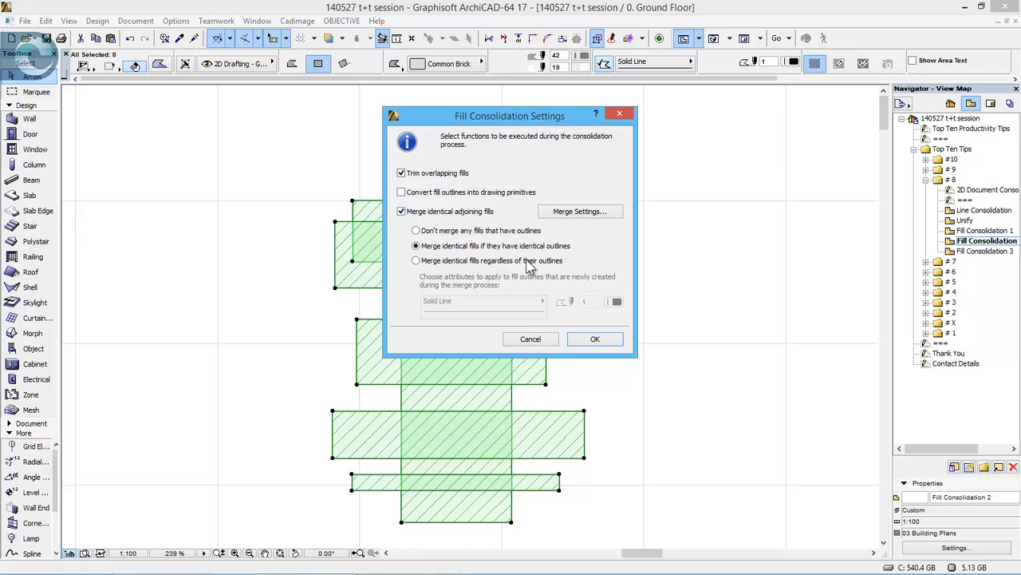
left_click(597, 340)
left_click(689, 341)
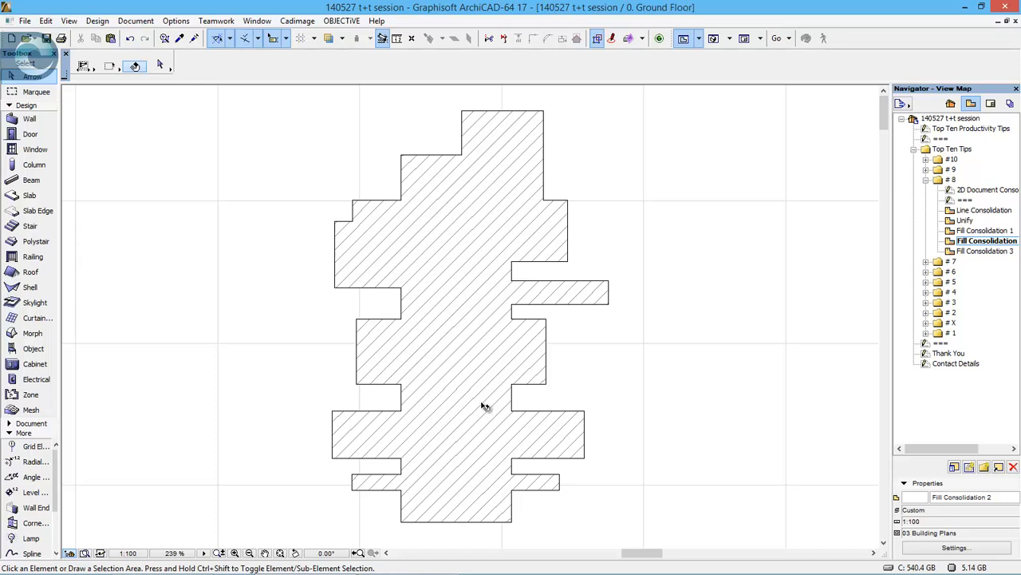
left_click(485, 340)
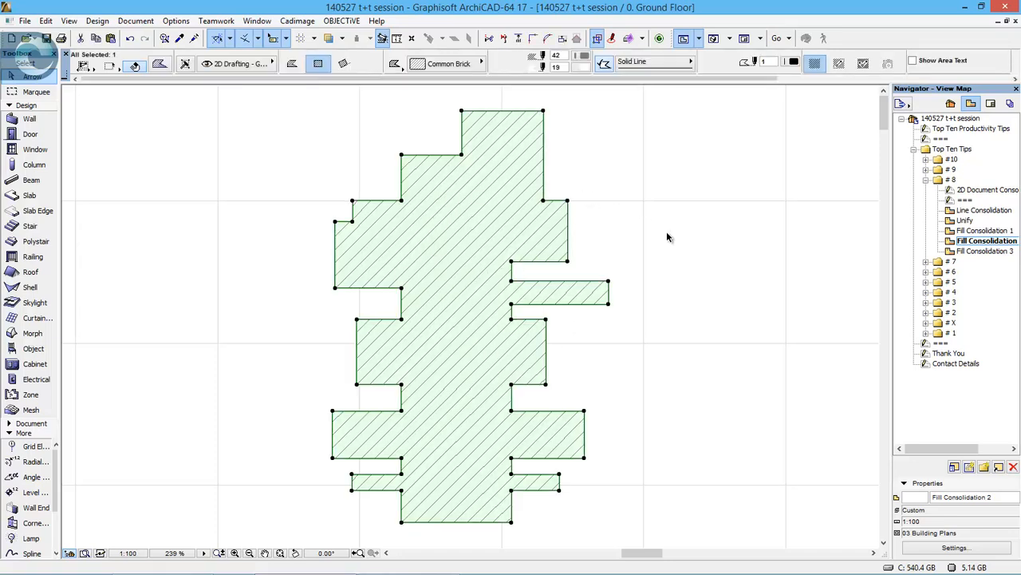
left_click(710, 252)
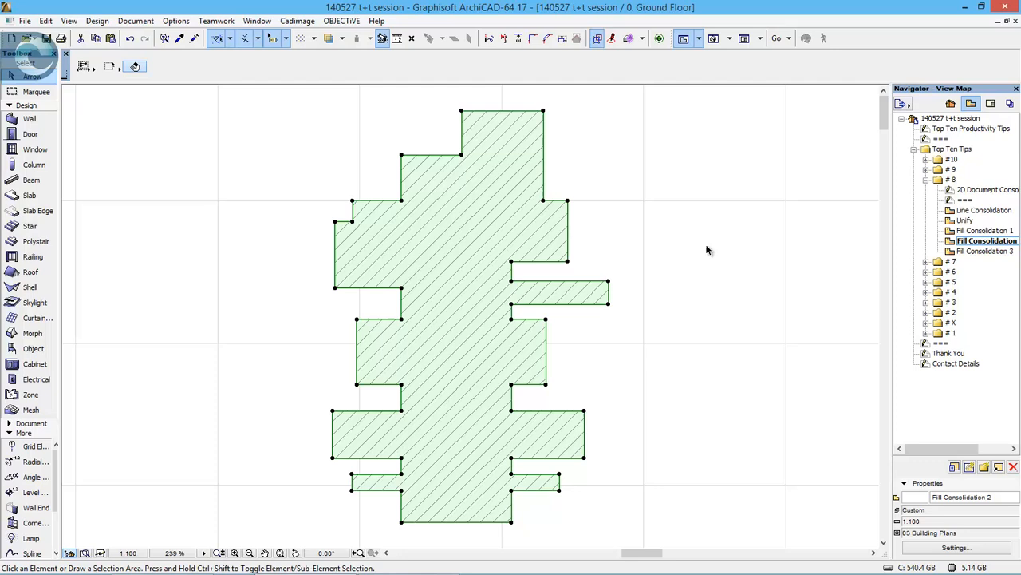
- Open the Fill Consolidation 3 view and multiply the mortar joint at the brick skin's base up its full height, spread at 75 spacing
double_click(971, 252)
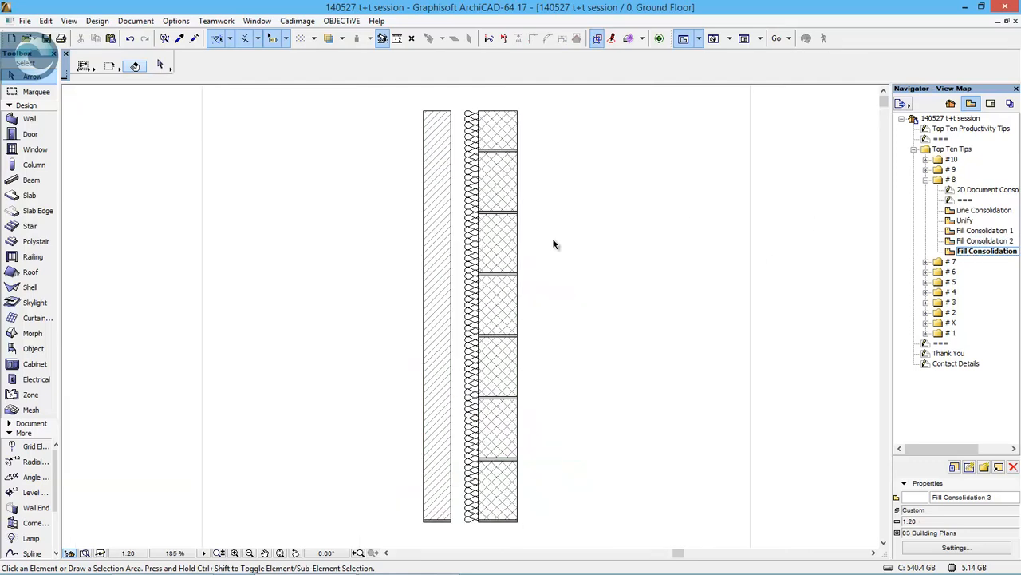
left_click(438, 522)
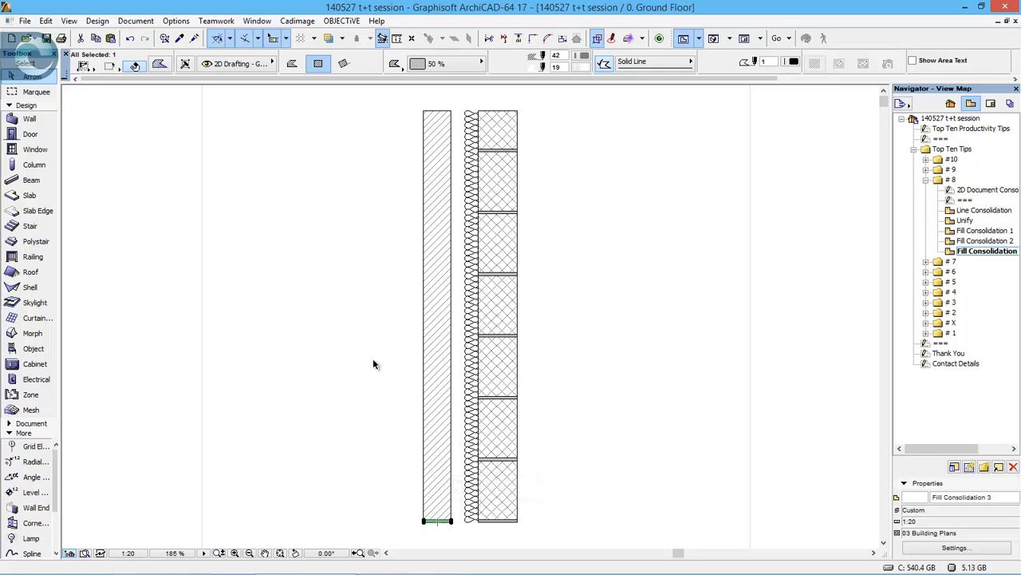
key("ctrl+u")
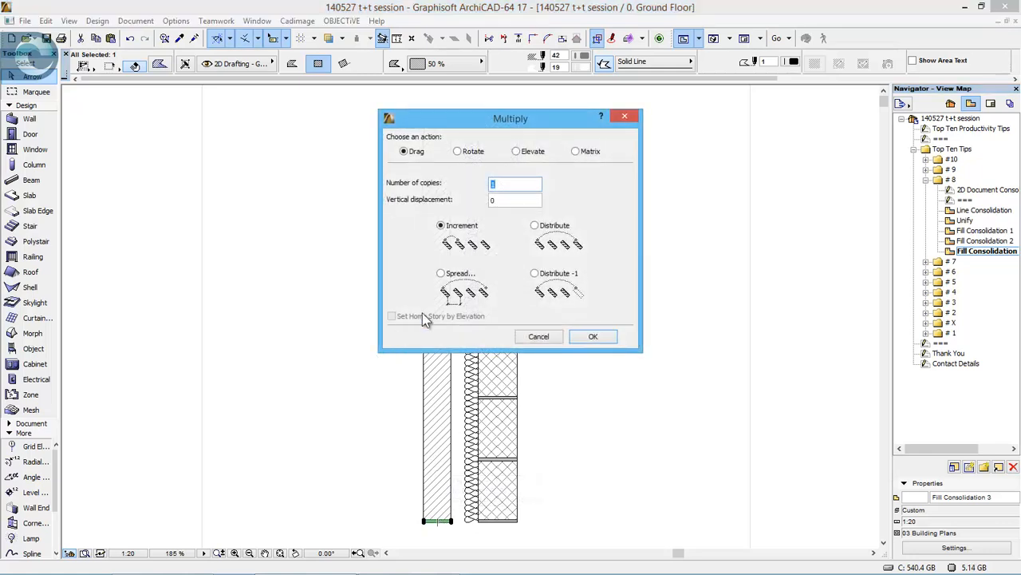
left_click(449, 273)
double_click(522, 185)
type("75")
key("Return")
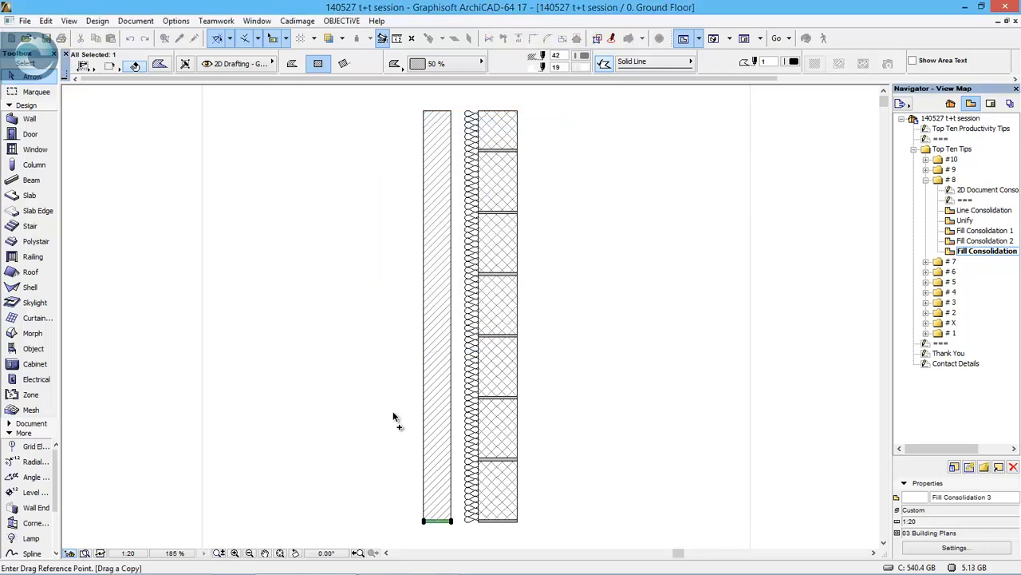
left_click(387, 509)
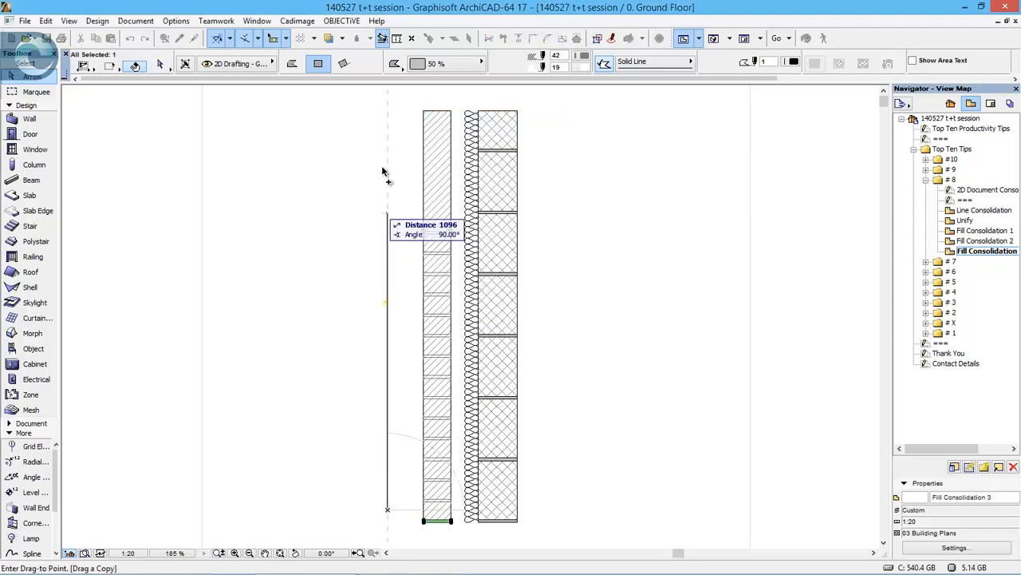
left_click(385, 101)
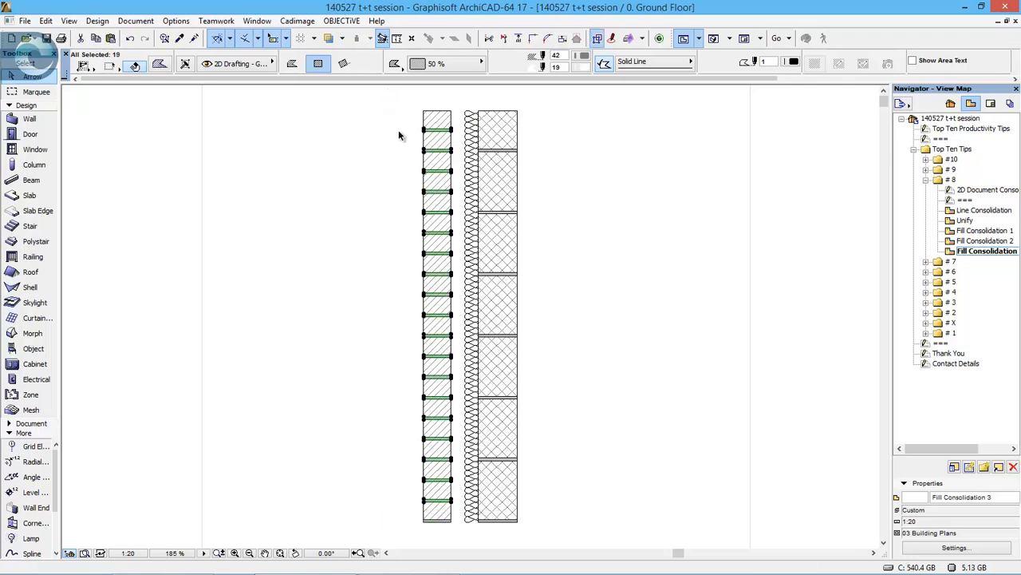
- Consolidate all the fills of the wall section, trimming overlaps and merging identical fills with identical outlines, and clear the selection
mouse_move(403, 101)
left_mouse_down()
mouse_move(574, 228)
mouse_move(621, 541)
left_mouse_up()
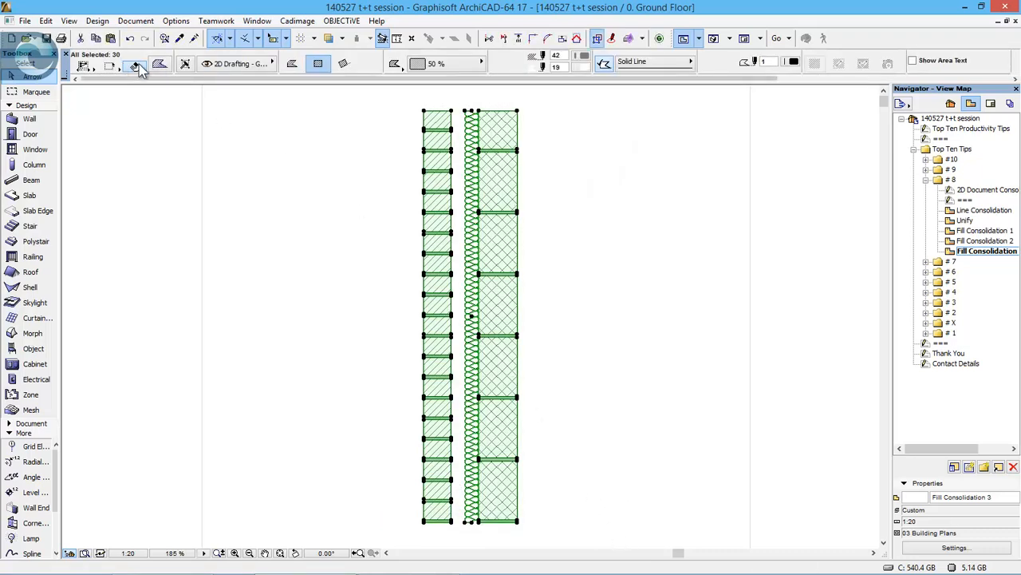
left_click(46, 21)
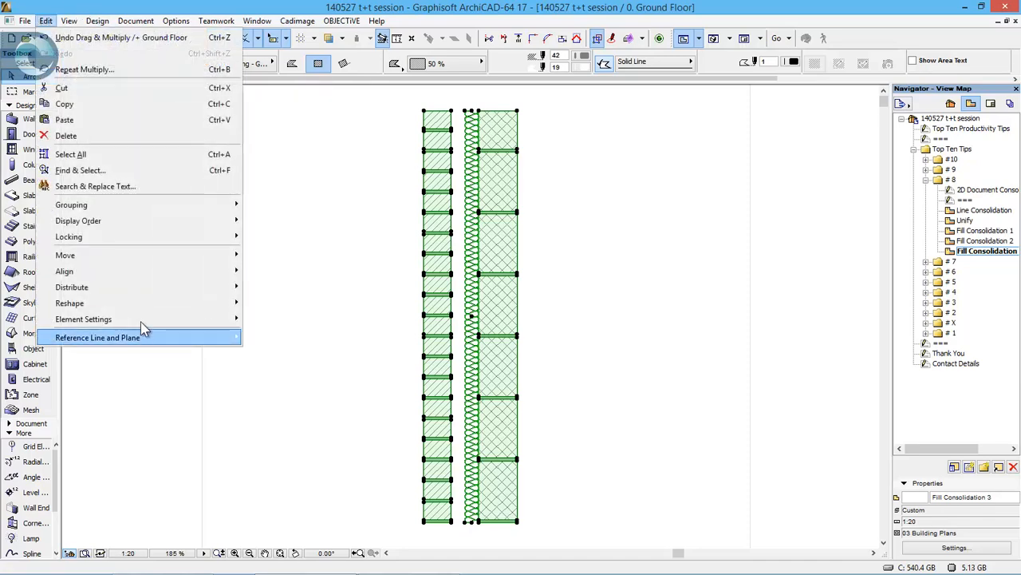
mouse_move(142, 307)
left_click(333, 483)
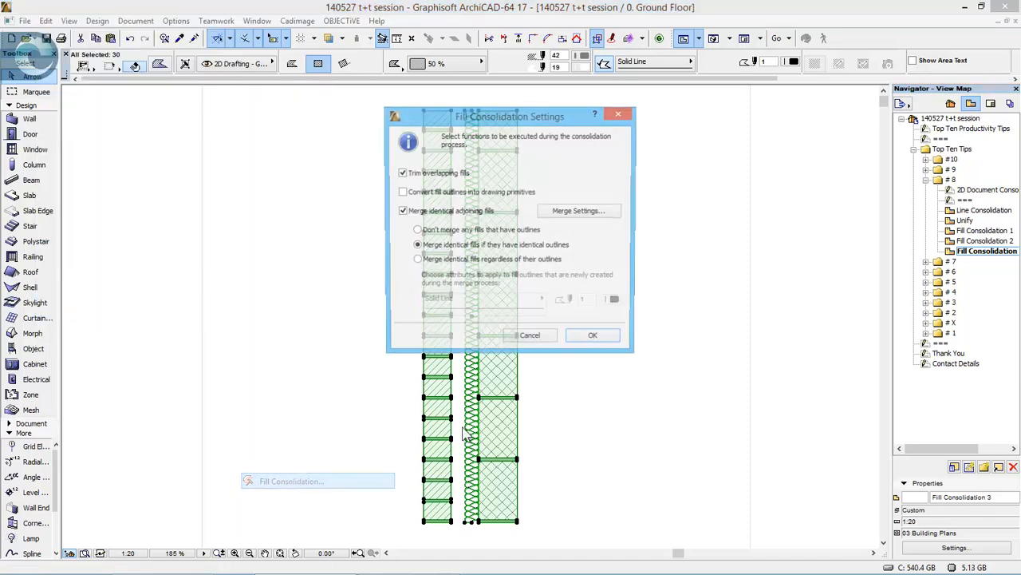
left_click(598, 339)
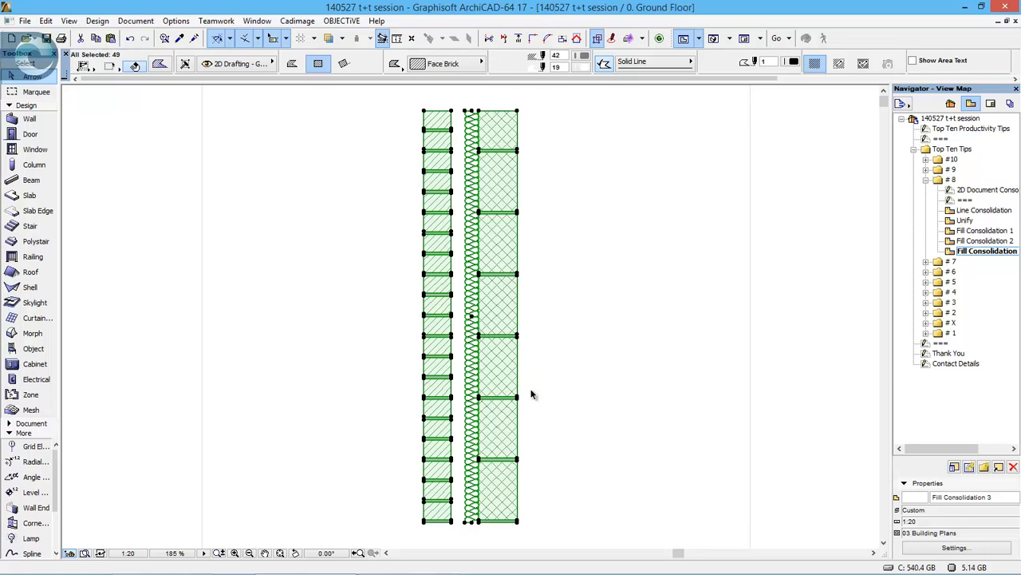
left_click(542, 411)
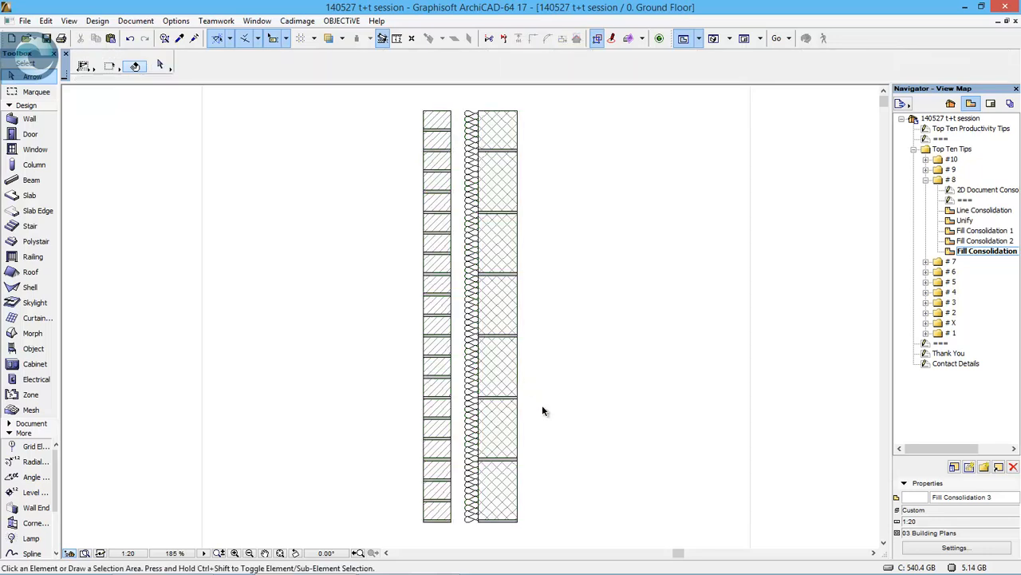
- Select individual Face Brick pieces and the Concrete Block fill to examine how they were split, then clear the selection
left_click(446, 361)
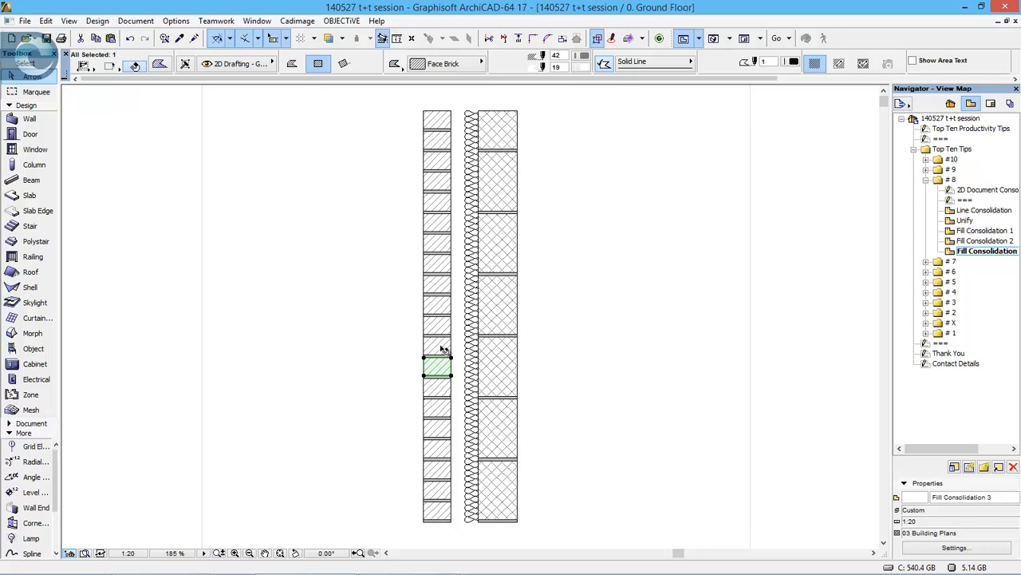
left_click_drag(444, 349, 447, 263)
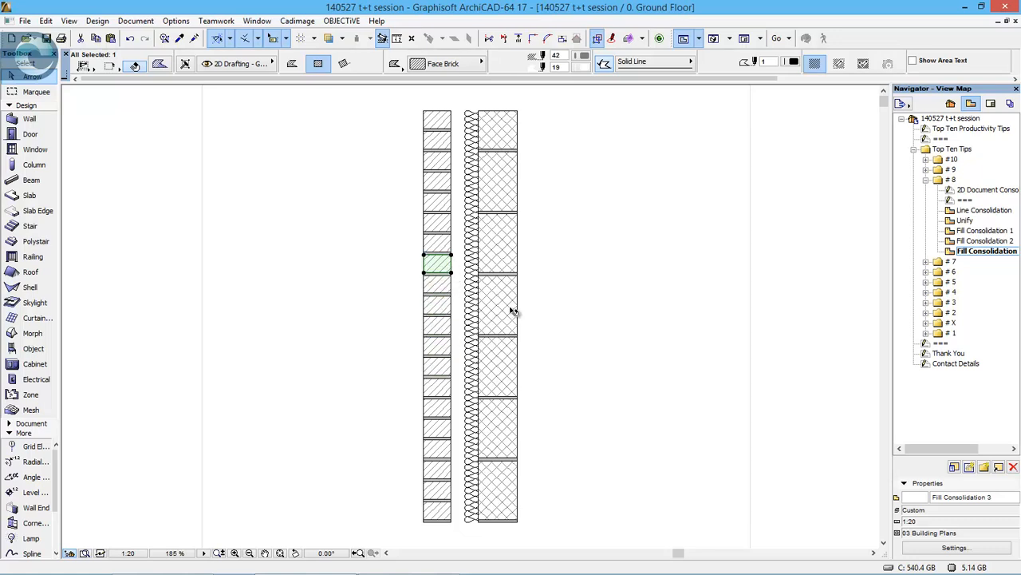
left_click(511, 309)
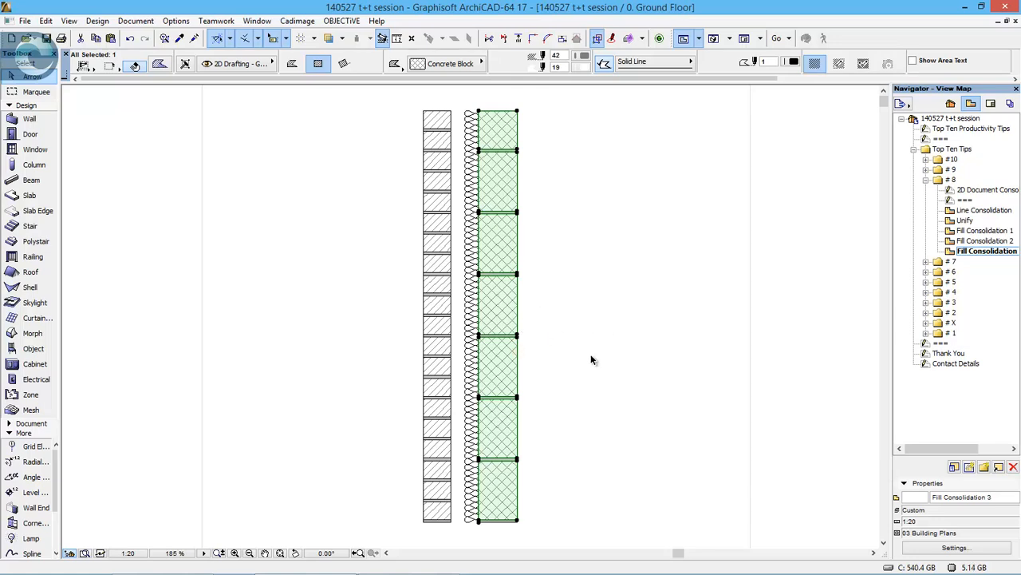
left_click(650, 431)
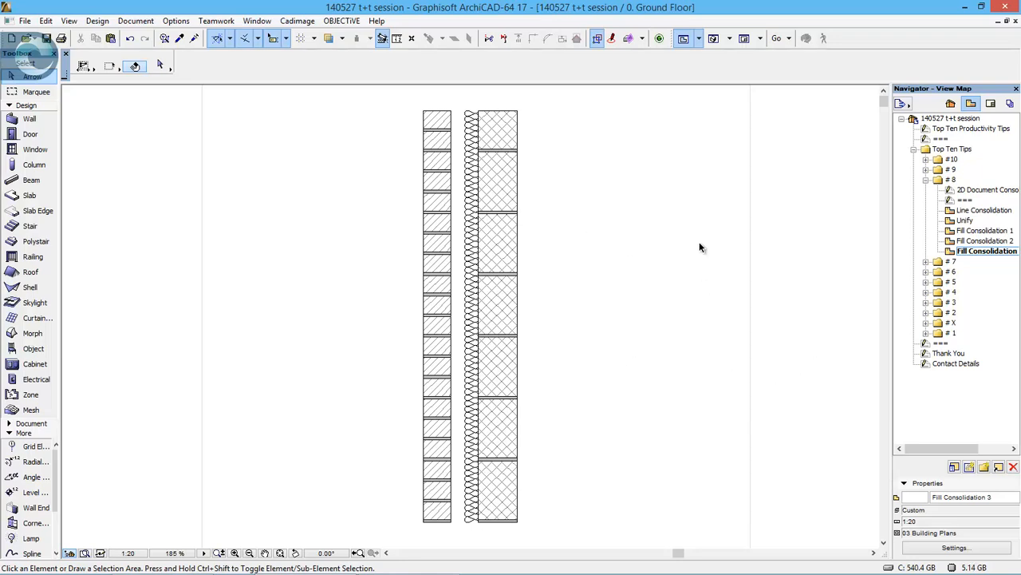
- Collapse the # 8 folder, expand # 7 and open its Dimension Editing worksheet
left_click(926, 181)
double_click(949, 190)
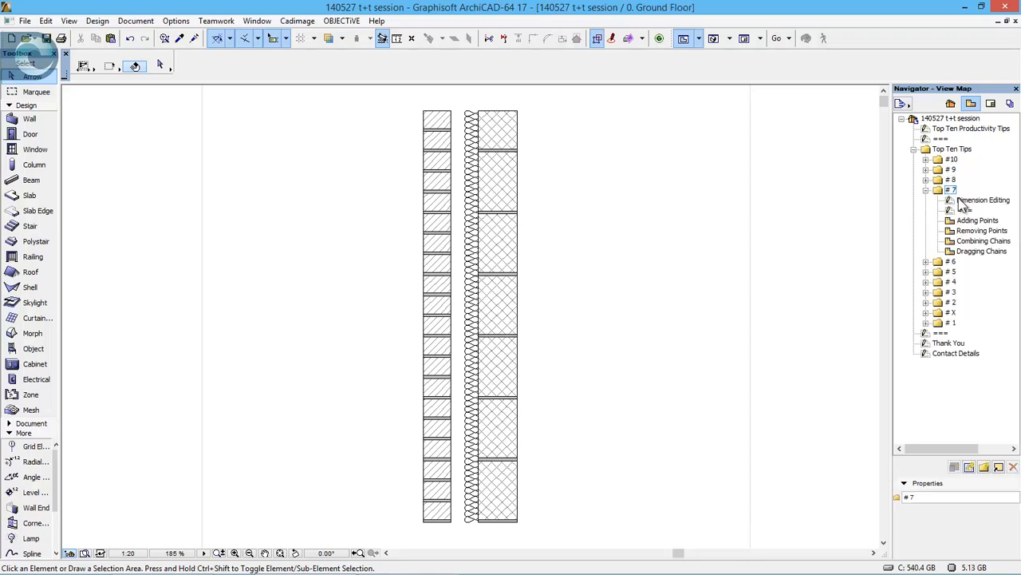
left_click(987, 202)
double_click(986, 201)
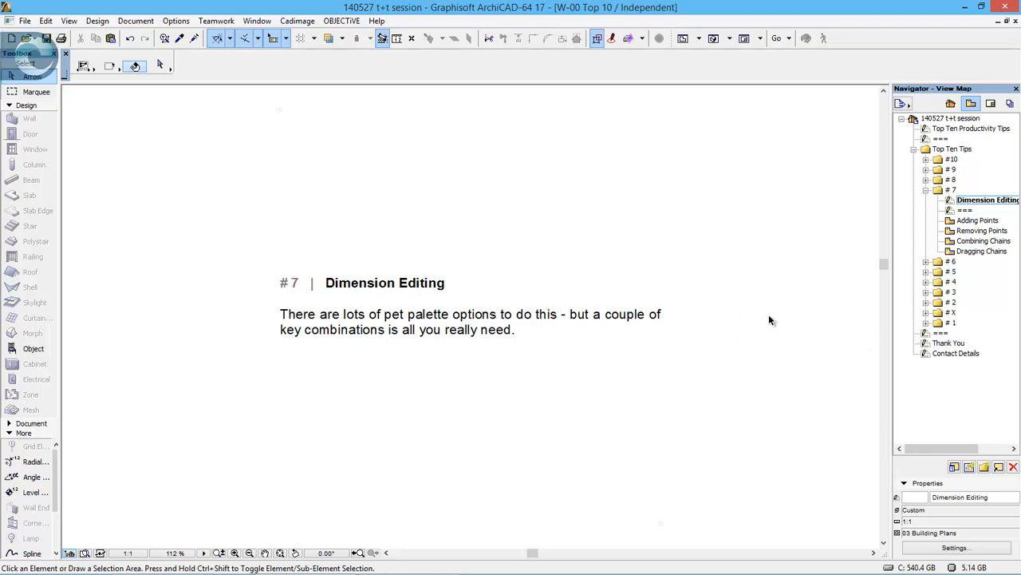
- Open the Adding Points view and add both edges of each of the two windows as points to the dimension chain
double_click(977, 221)
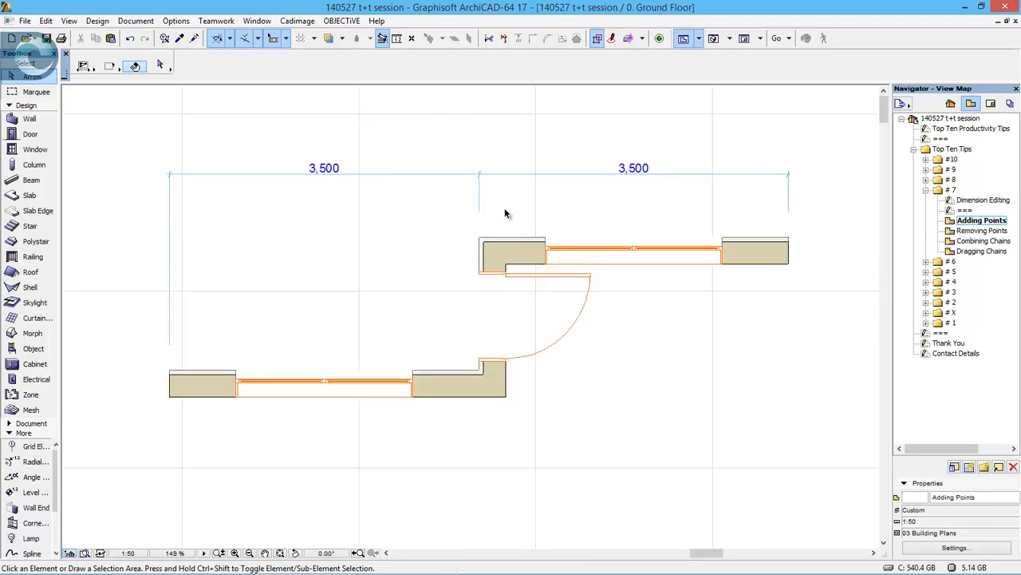
left_click(542, 177)
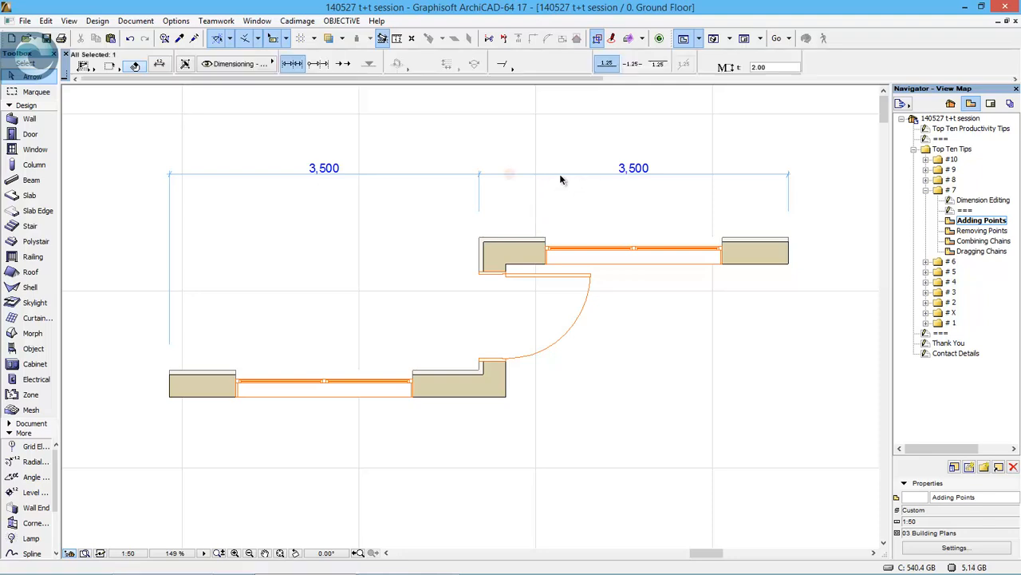
left_click(551, 174)
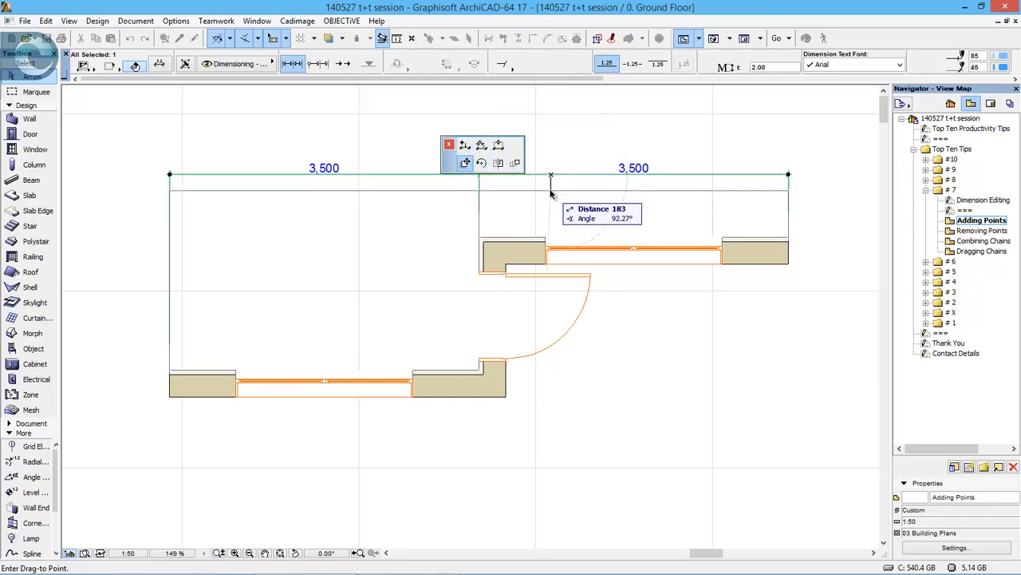
left_click(568, 198)
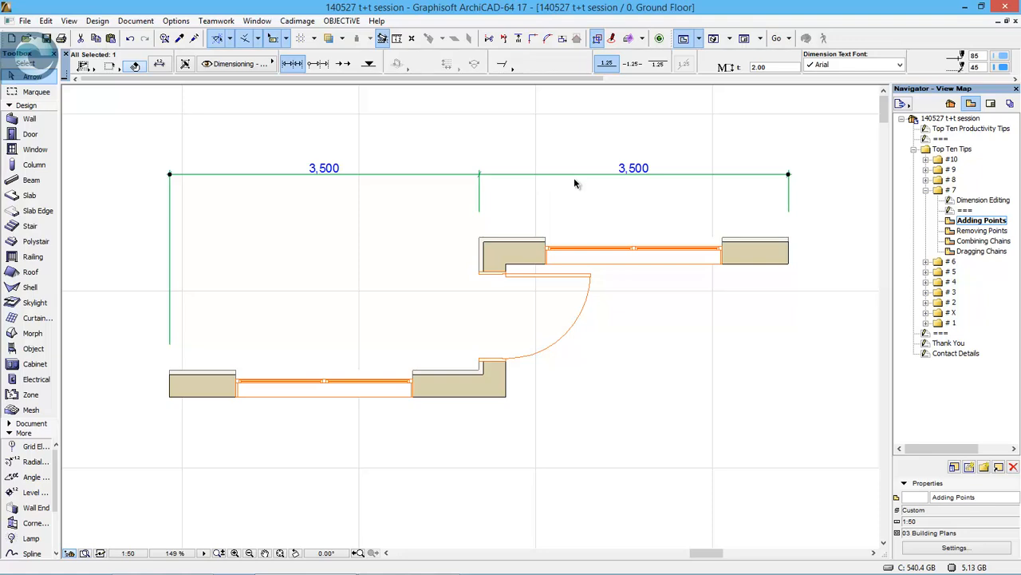
left_click(547, 240)
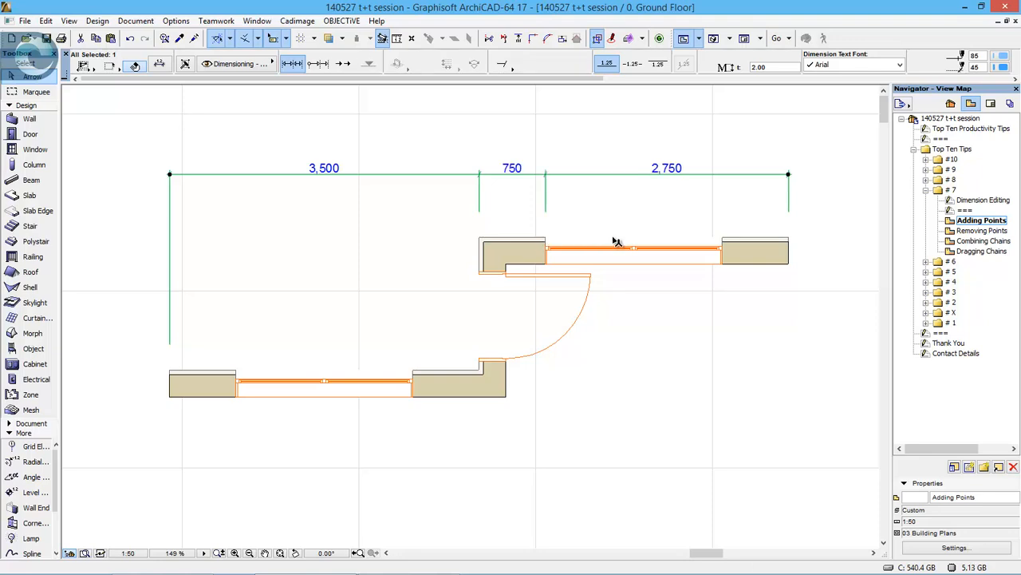
left_click(721, 241)
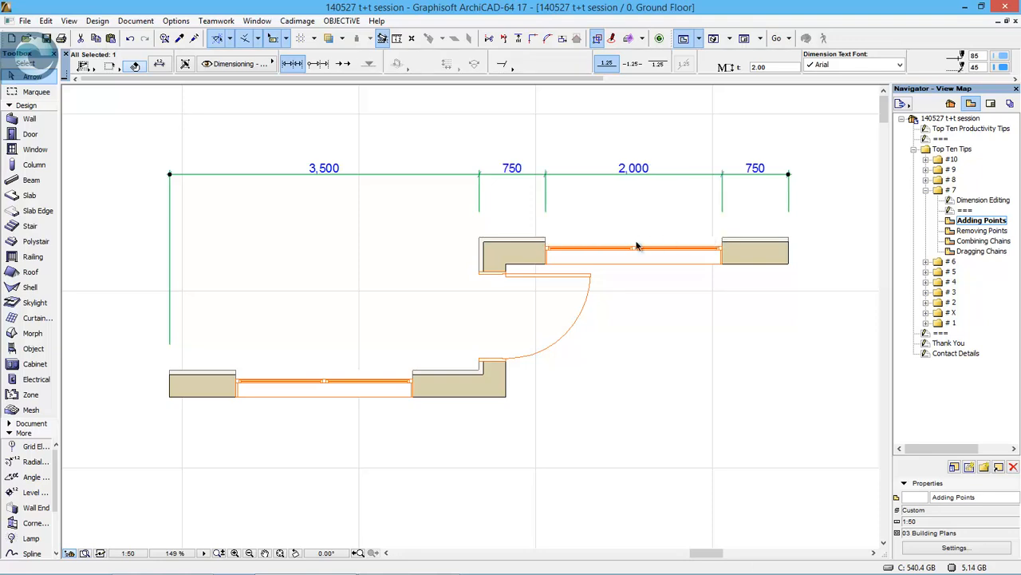
left_click(413, 372)
left_click(237, 371)
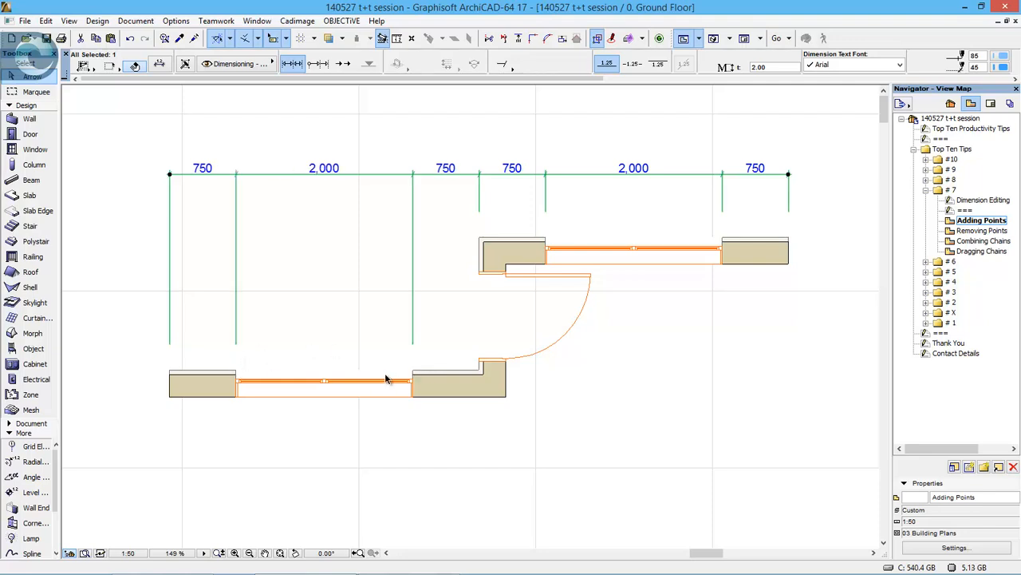
- Try adding four extra dimension points at arbitrary empty spots around the plan, and undo these additions
left_click(323, 267)
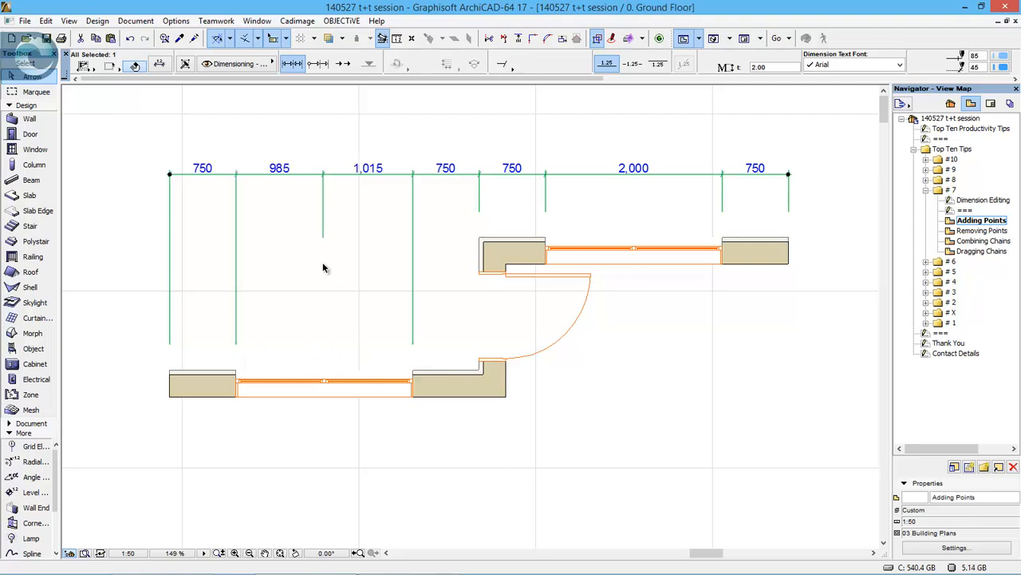
left_click(444, 225)
left_click(518, 223)
left_click(664, 359)
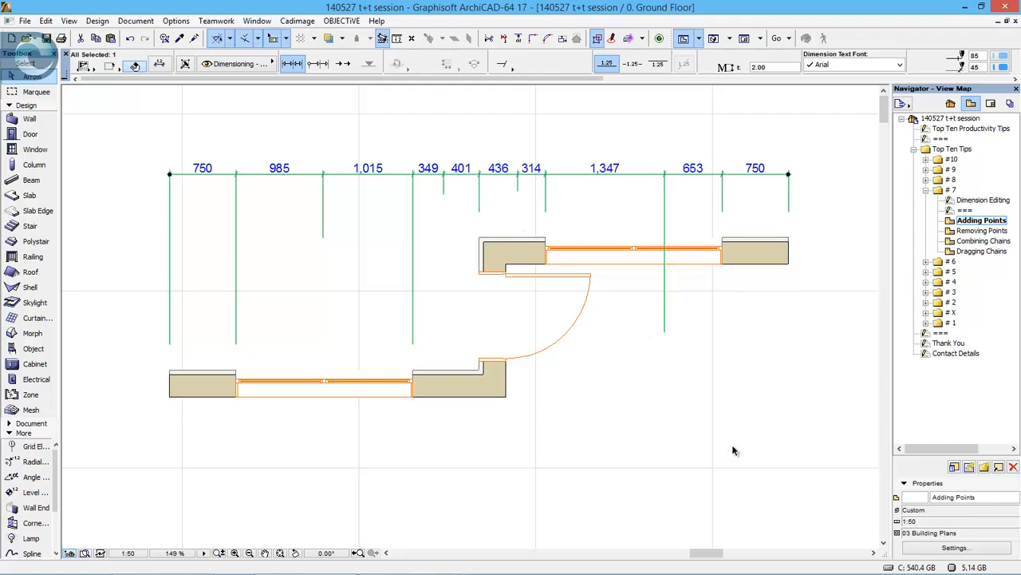
left_click(762, 421)
key("ctrl+z")
key("ctrl+z")
key("ctrl+z")
key("ctrl+z")
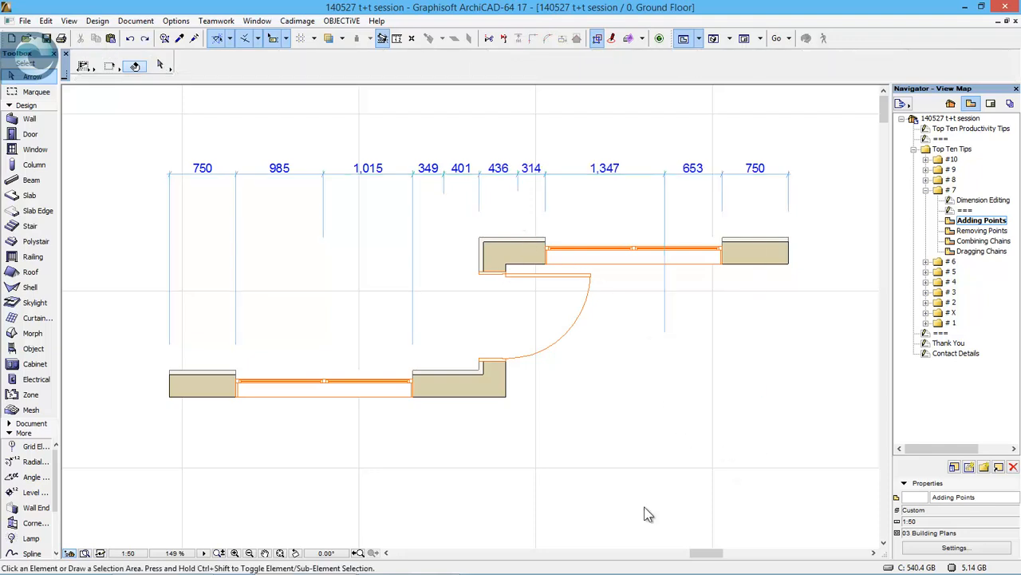
key("ctrl+z")
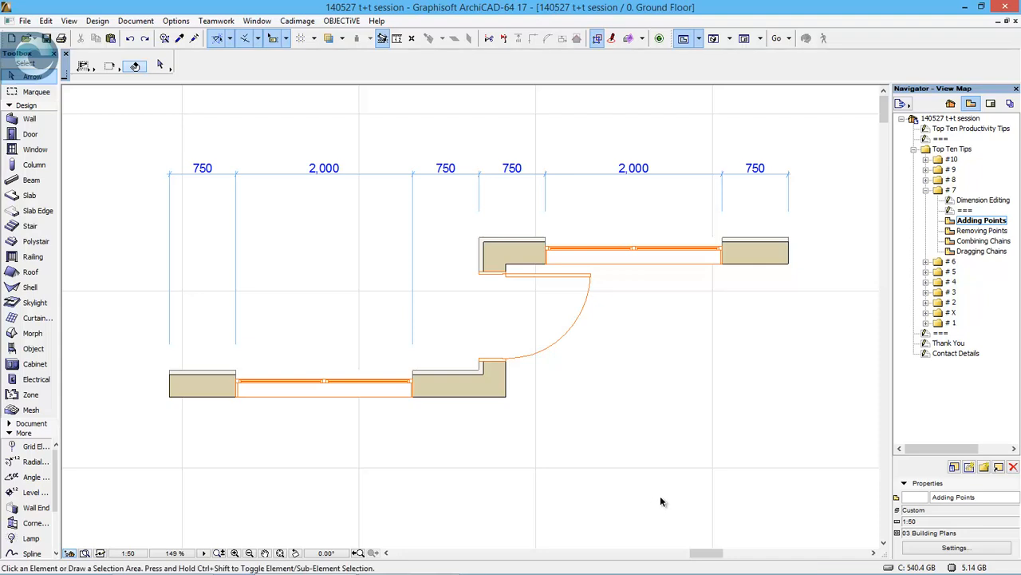
left_click(739, 415)
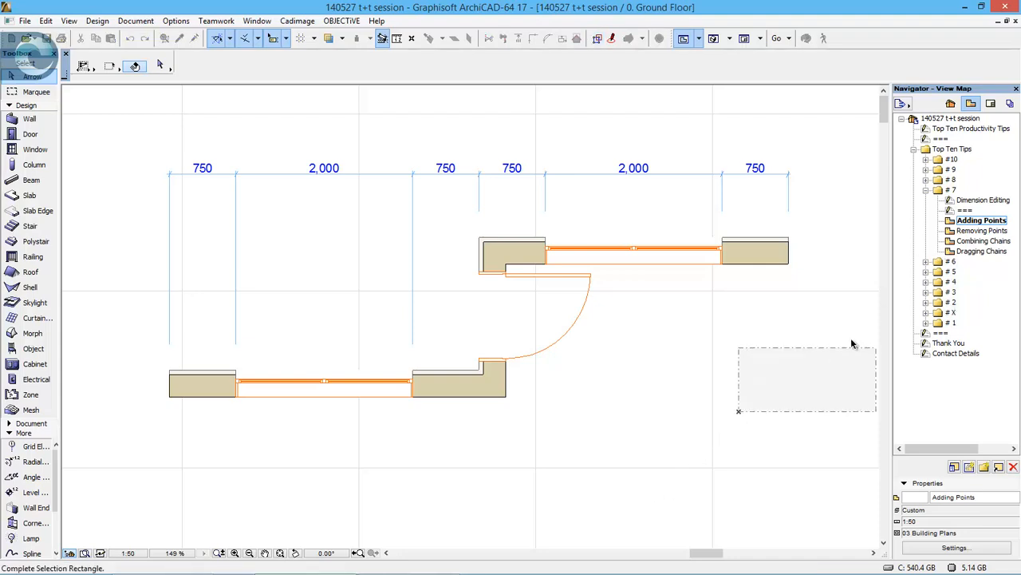
left_click(870, 347)
- Open the Removing Points view and delete the four window-edge witness lines from the dimension chain
left_click(983, 230)
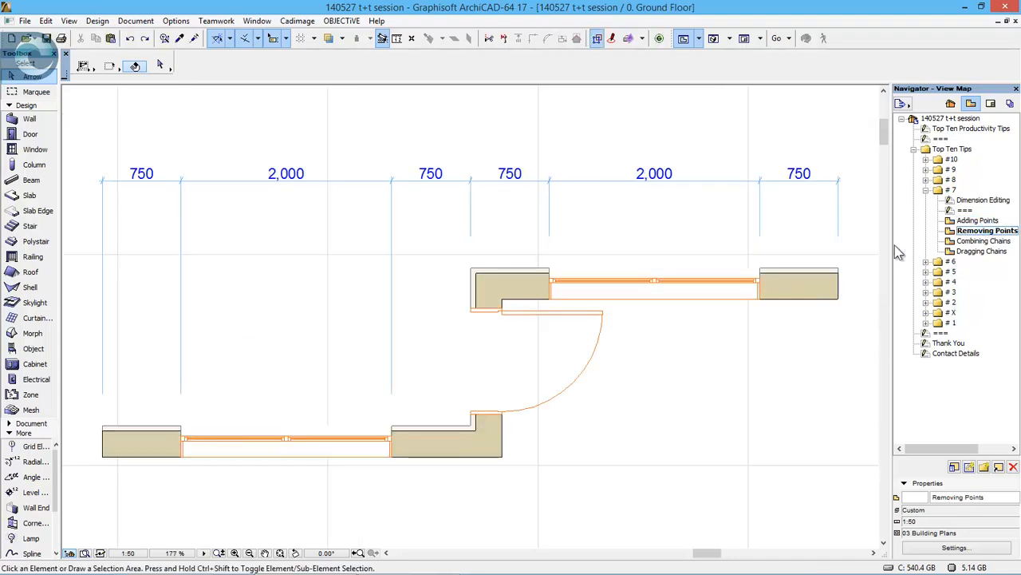
left_click(779, 183)
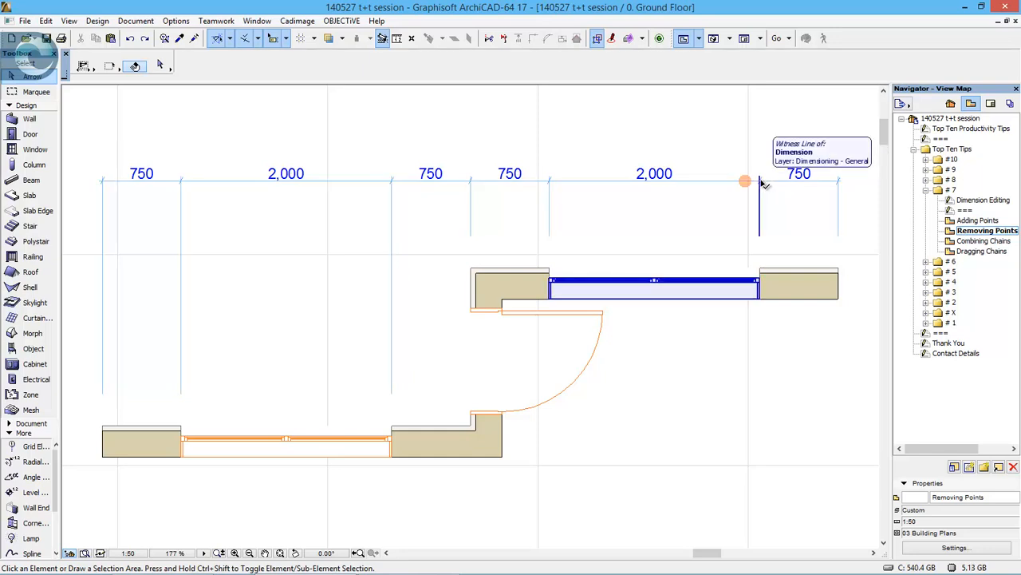
left_click(760, 183)
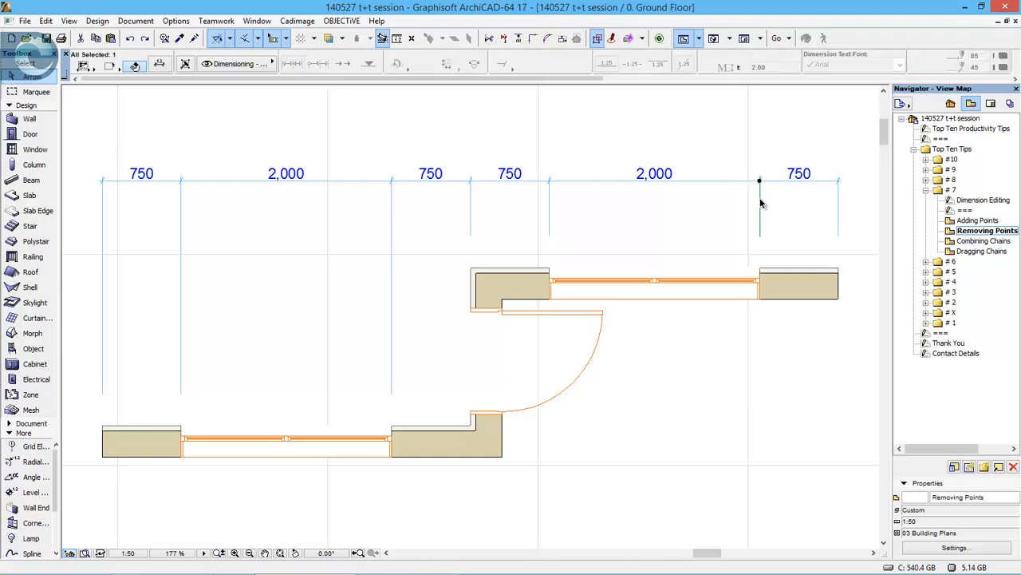
key("Delete")
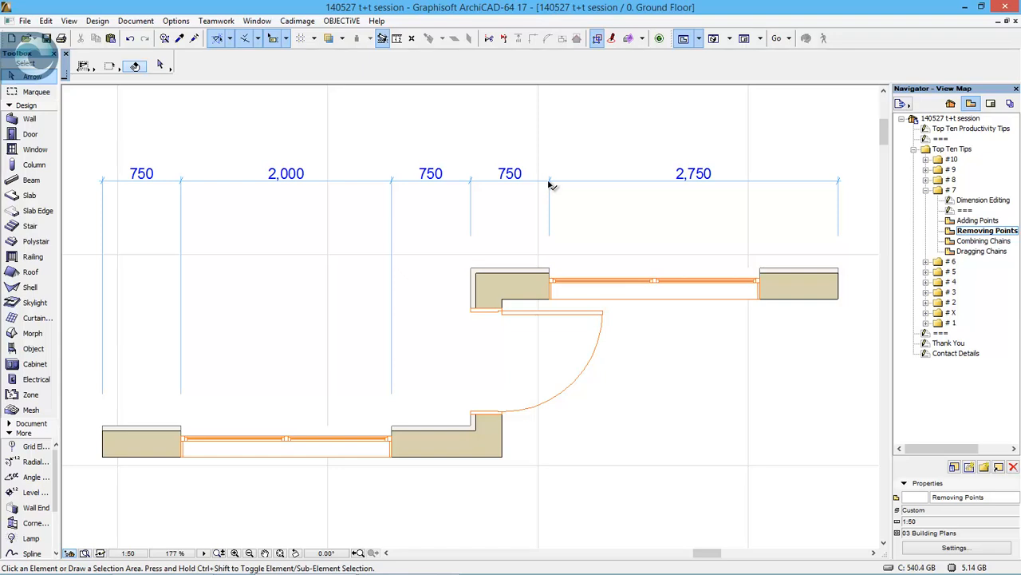
left_click(549, 186)
key("Delete")
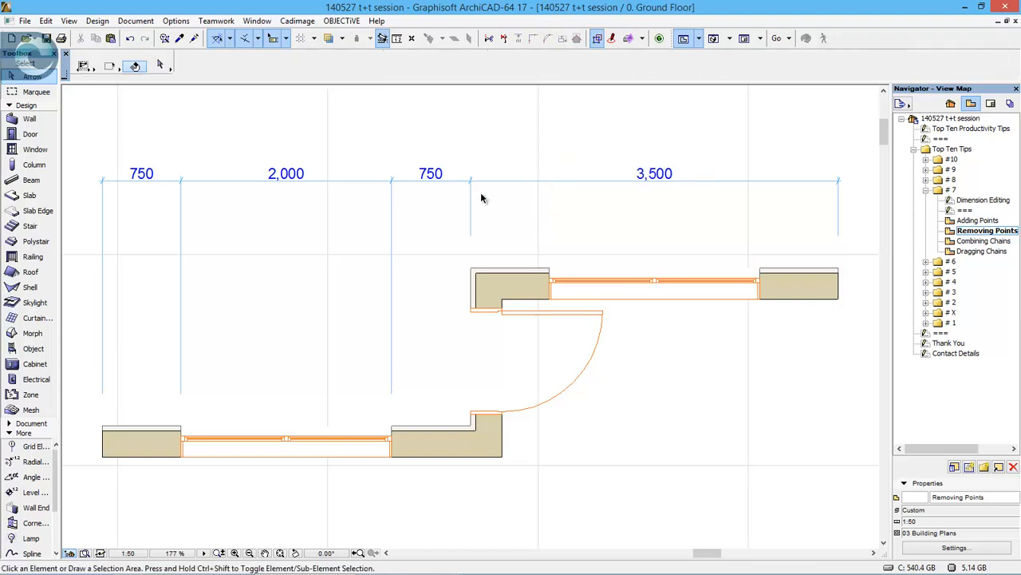
left_click(390, 182)
key("Delete")
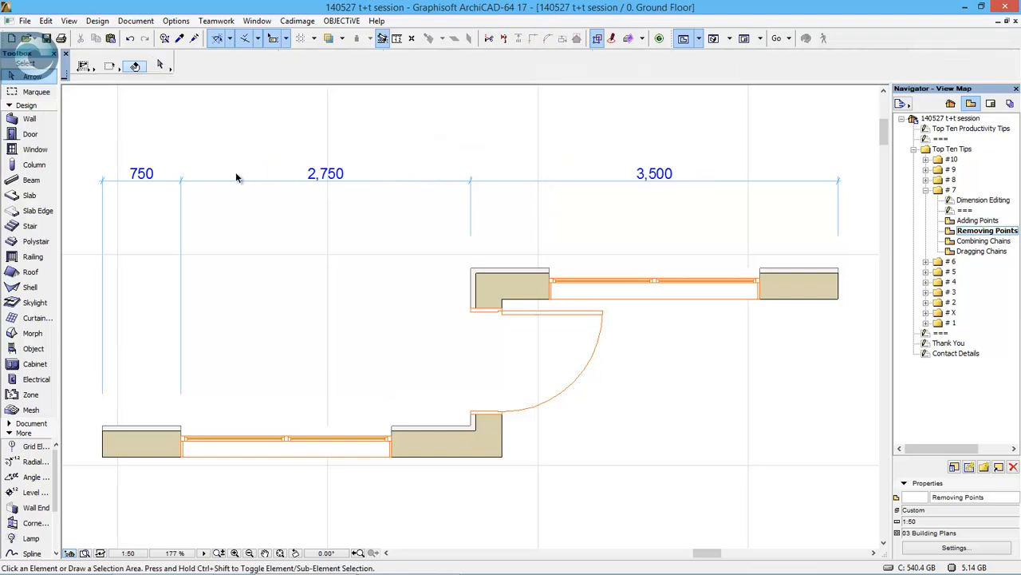
left_click(181, 183)
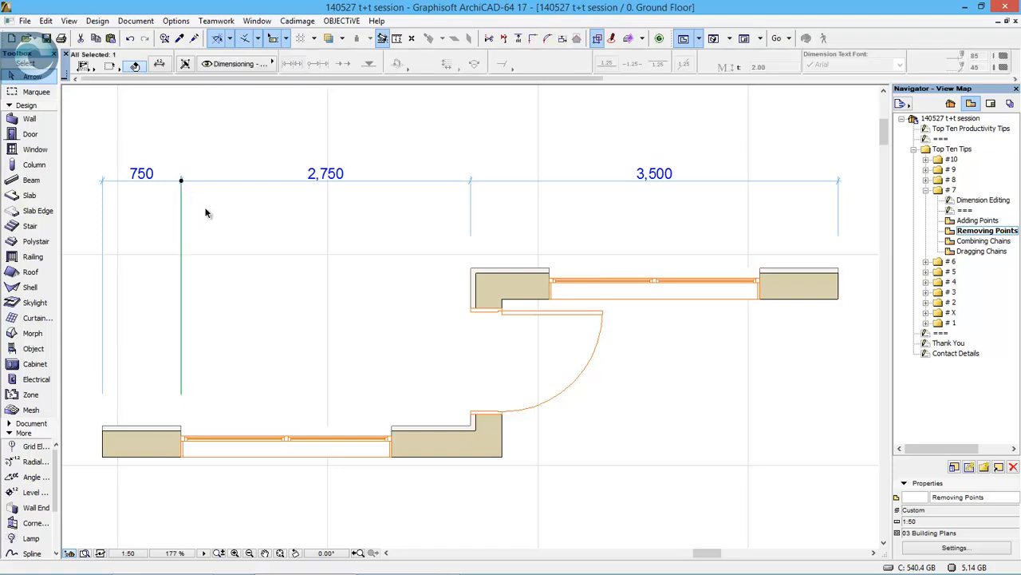
key("Delete")
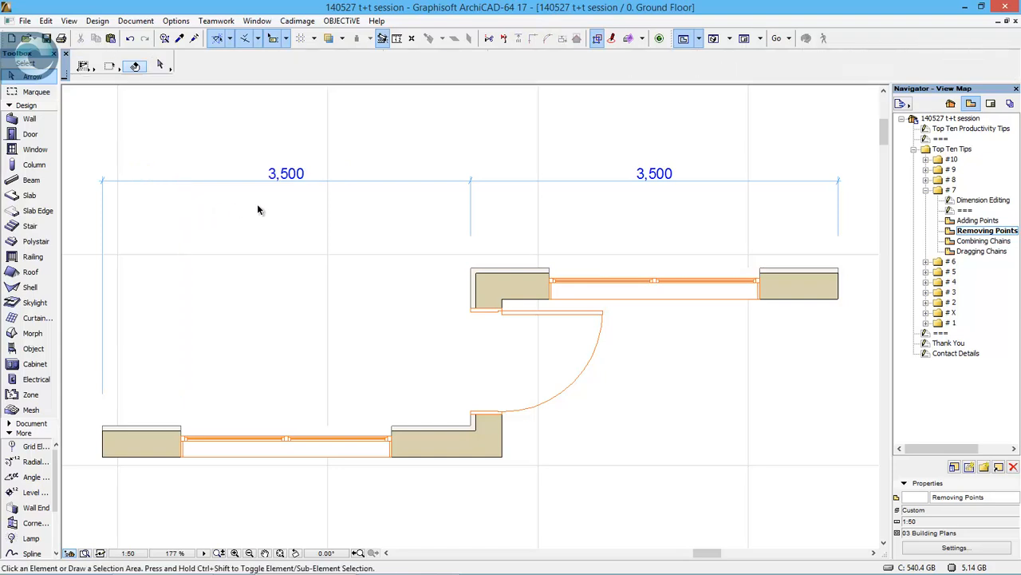
- Open the Combining Chains view, try merging the lower-left dimension chain into the upper-right one, and undo the merge
left_click(983, 242)
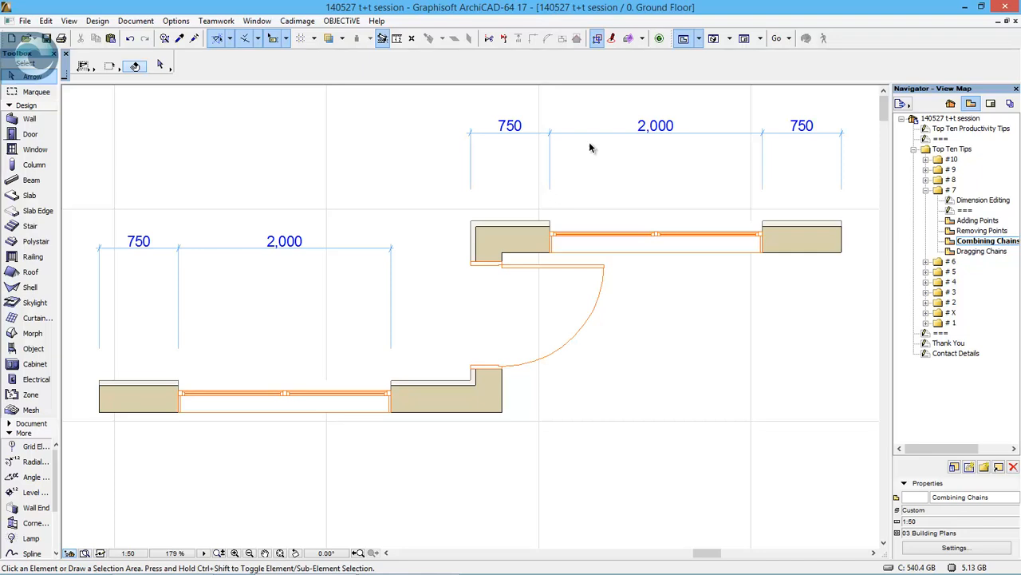
left_click(537, 132)
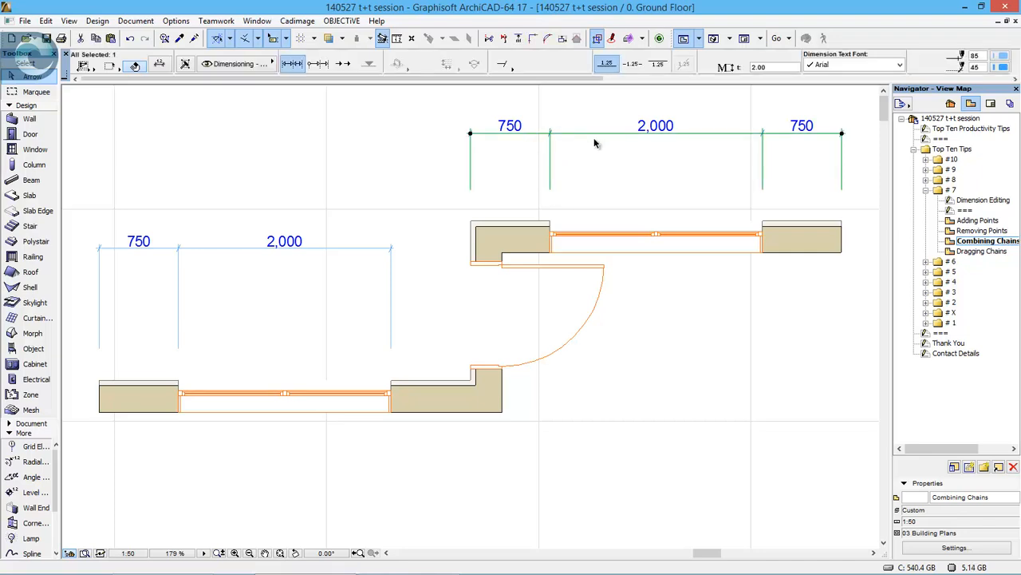
left_click(343, 249, "ctrl")
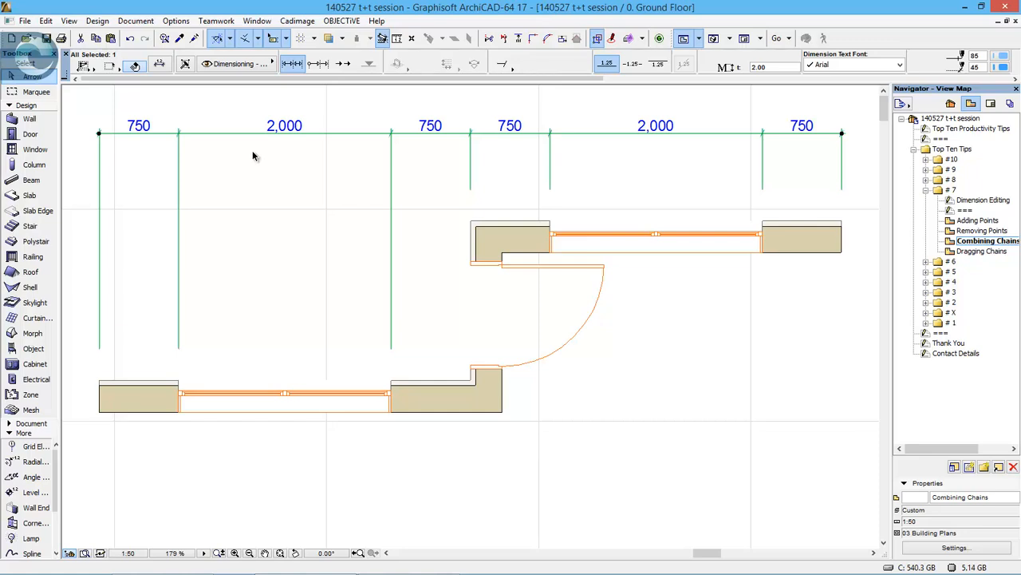
key("ctrl+z")
left_click(331, 265)
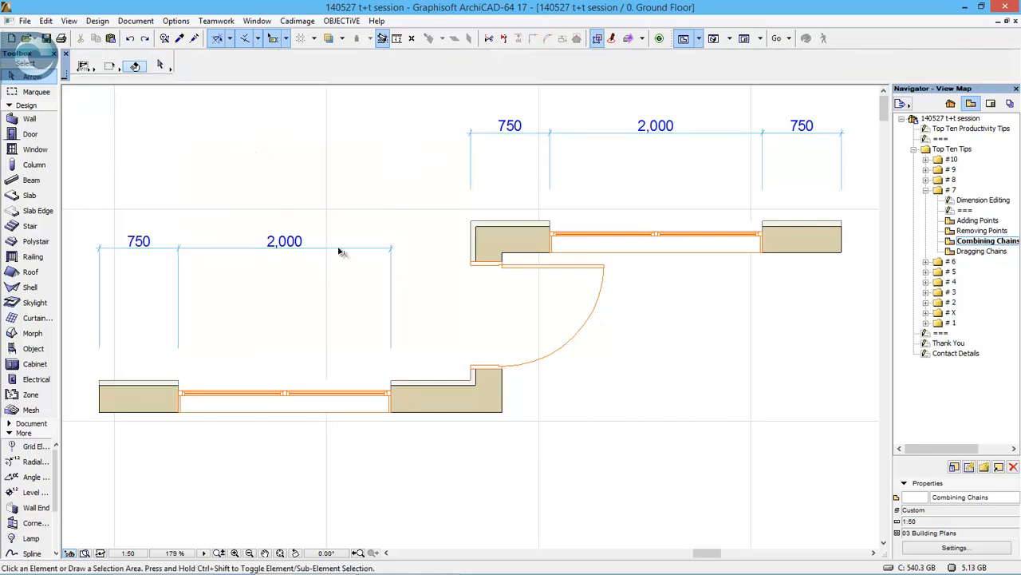
- Try merging the upper-right dimension chain into the lower-left one, and undo the merge
left_click(339, 250)
left_click(539, 134, "ctrl")
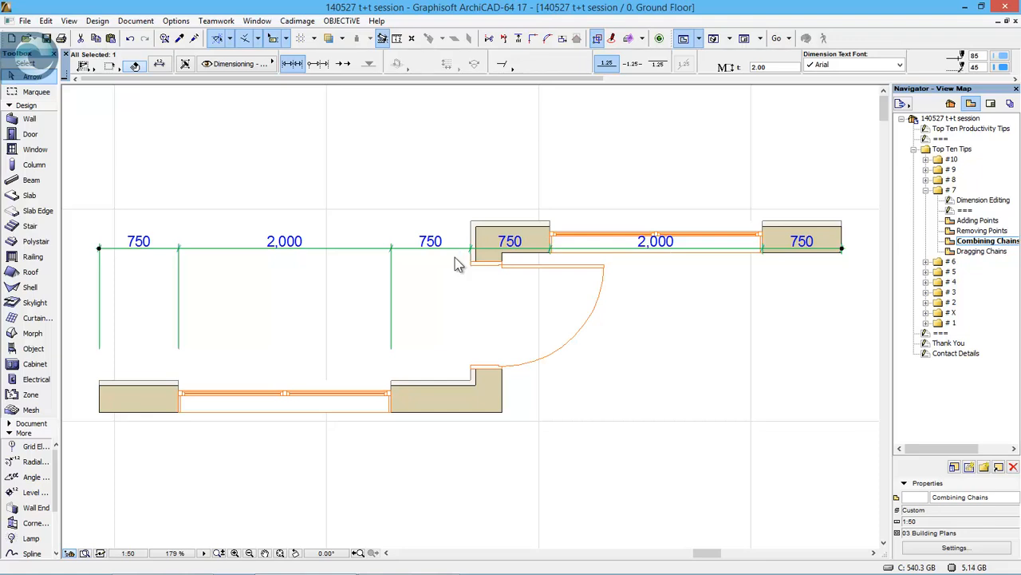
key("ctrl+z")
left_click(621, 289)
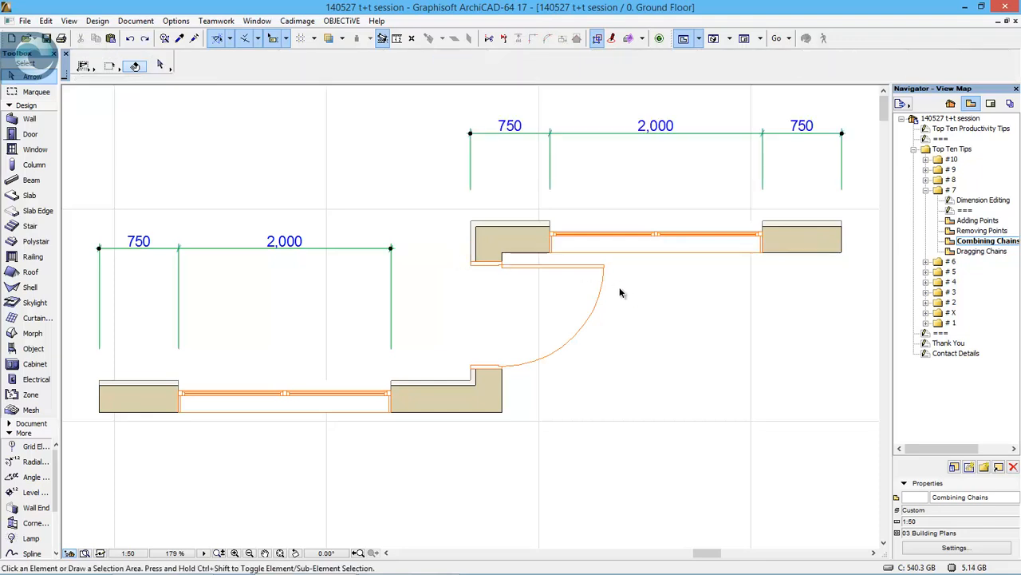
- Merge the lower-left dimension chain into the upper-right one and clear the selection
left_click(577, 133)
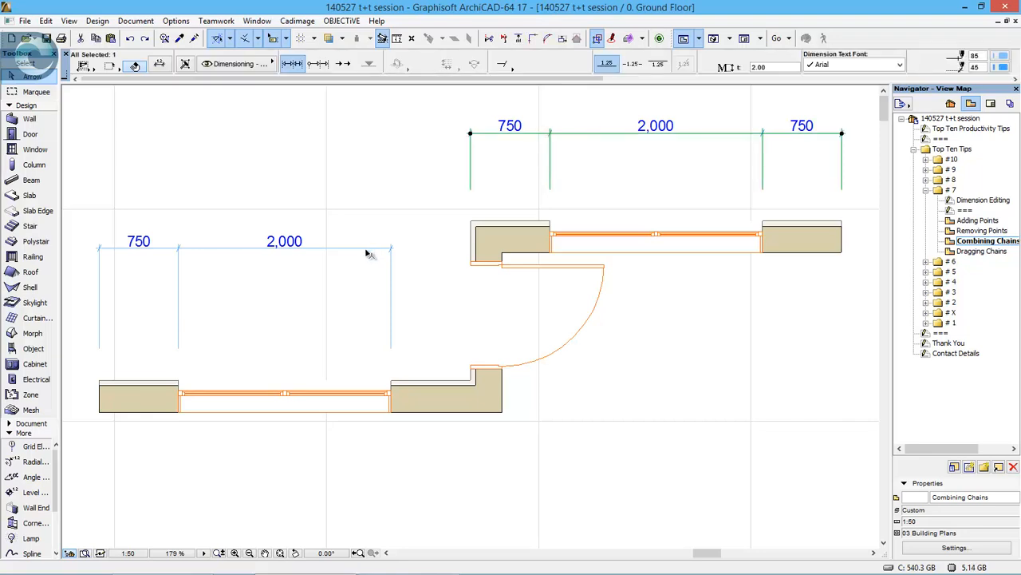
left_click_drag(370, 249, 495, 142)
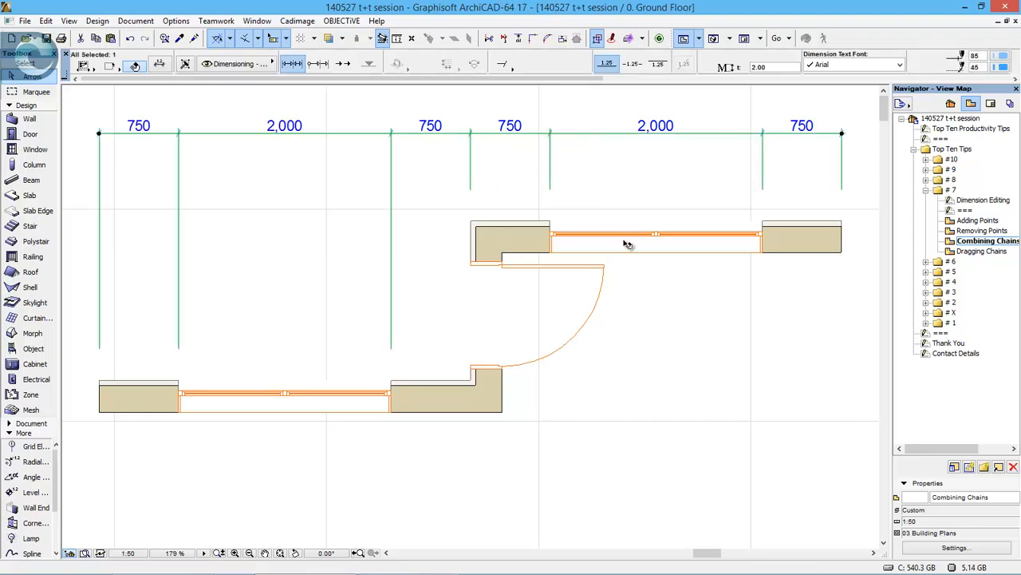
left_click(762, 334)
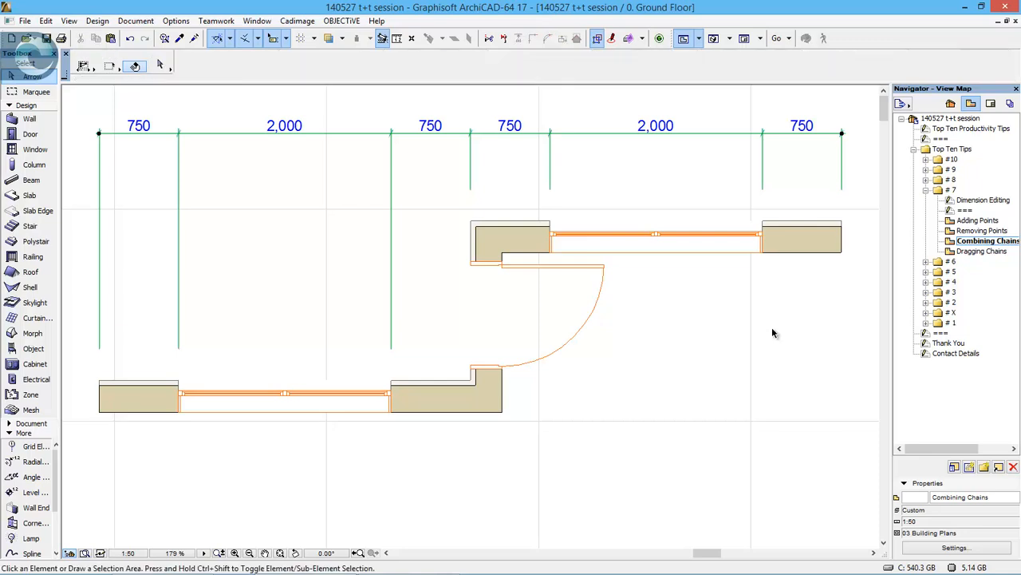
- Open the Dragging Chains view and move the whole dimension chain away from the walls, back towards them, and outwards again
double_click(983, 250)
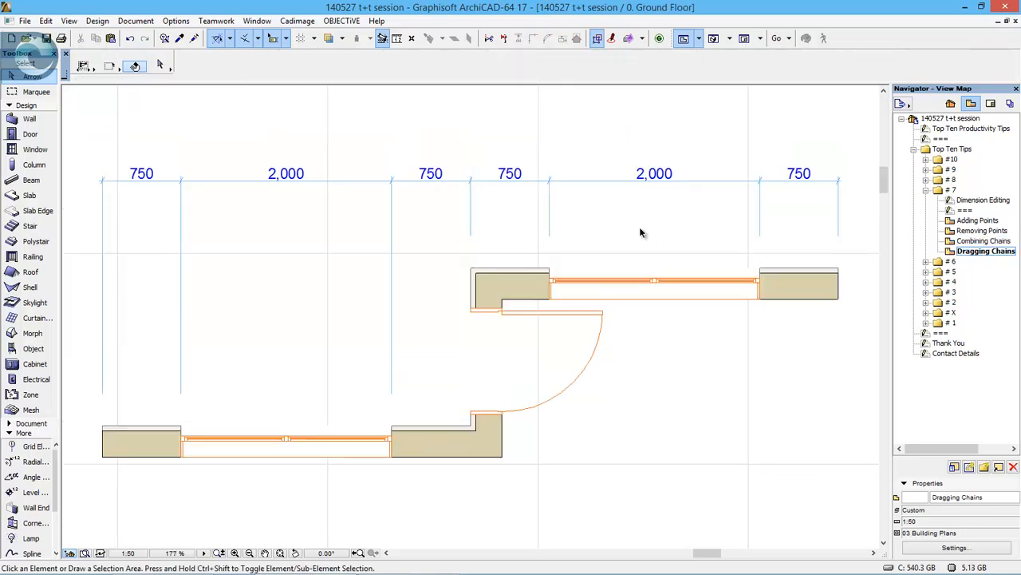
left_click(597, 181)
left_click(595, 180)
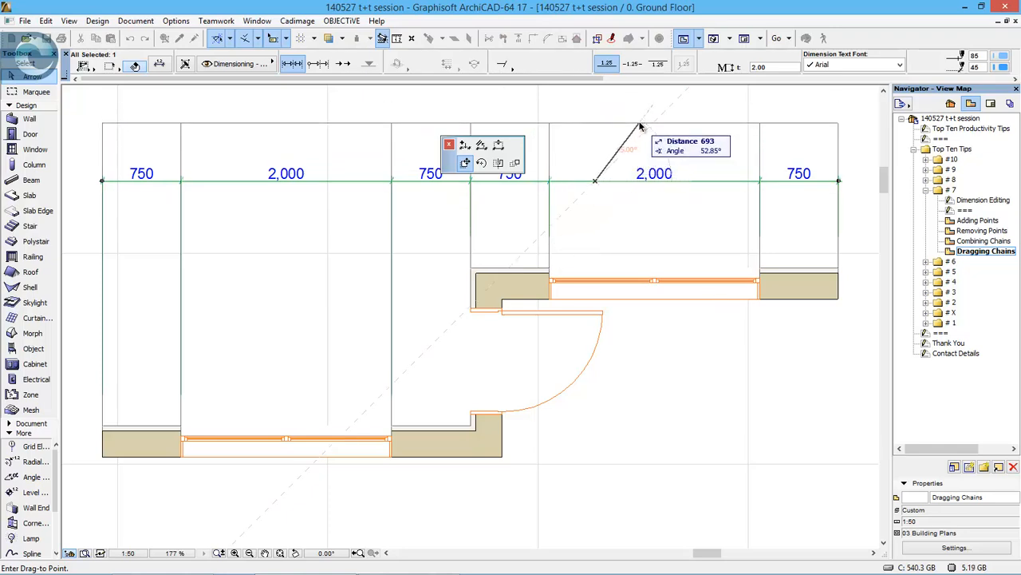
left_click(623, 123)
left_click(622, 122)
left_click(603, 198)
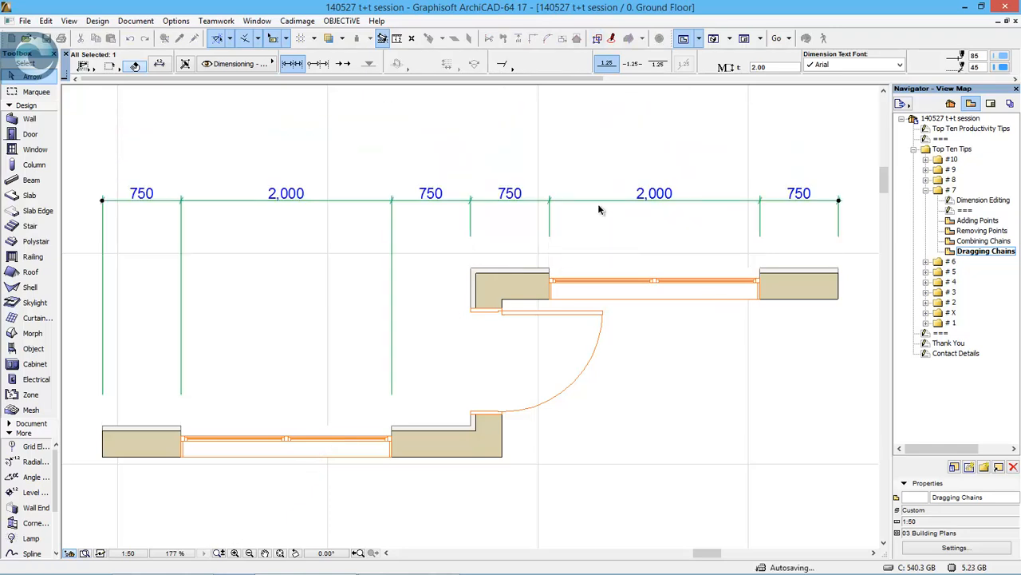
left_click(599, 201)
left_click(573, 138)
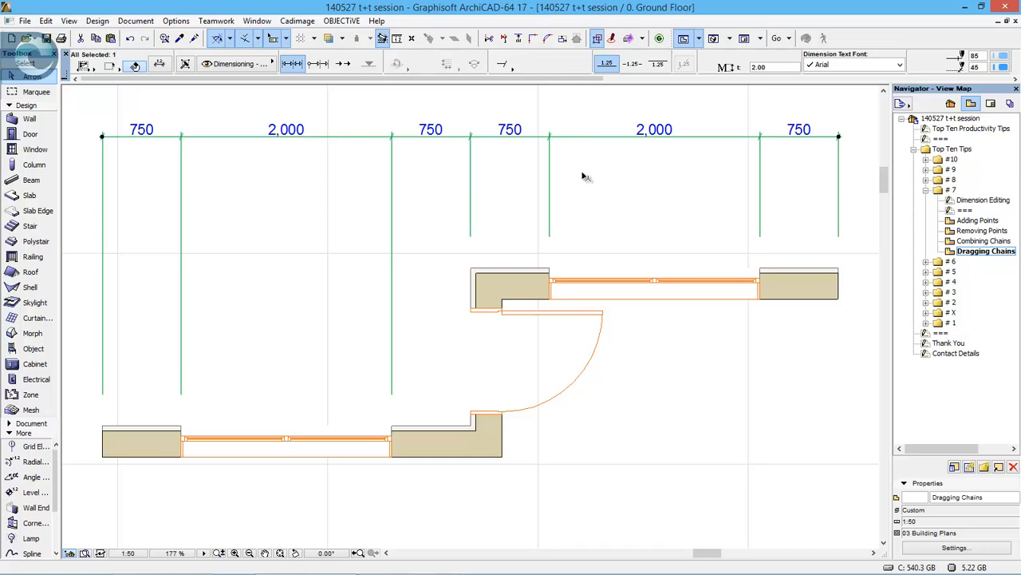
- Move the whole dimension chain towards the walls and back out, and place it between the upper and lower wall runs
left_click(563, 137)
left_click(593, 223)
left_click(641, 137)
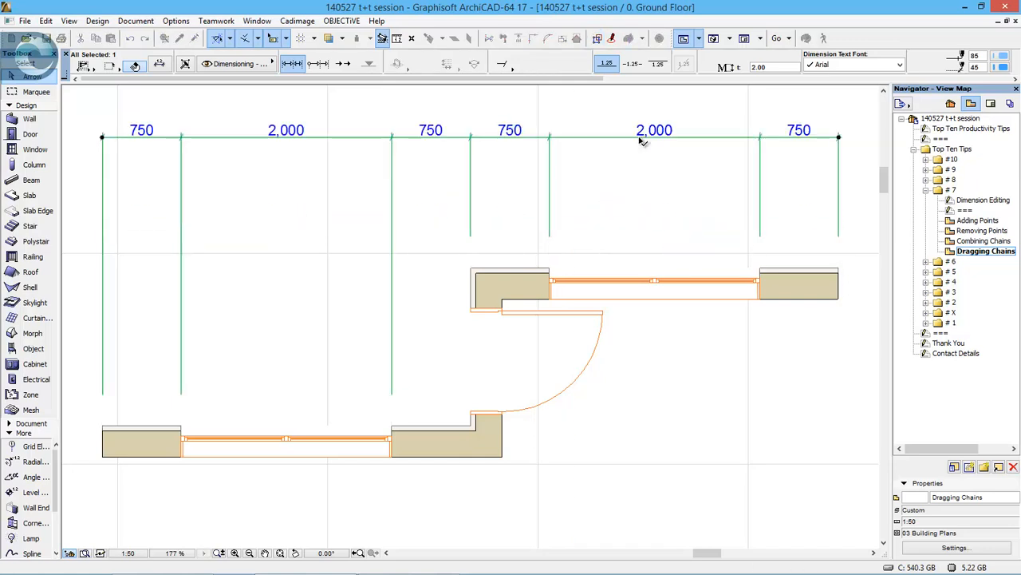
left_click(619, 138)
left_click(623, 341)
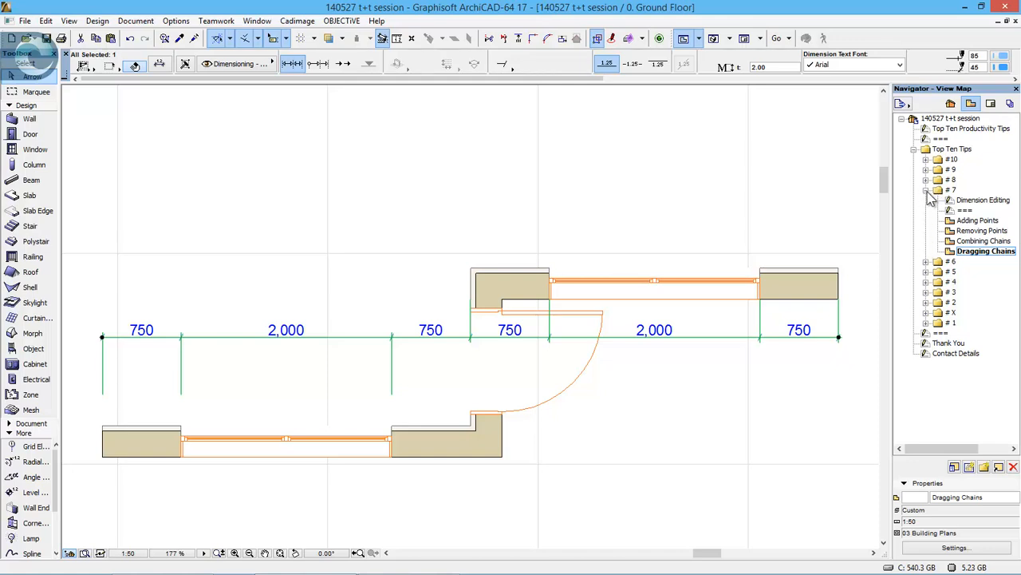
- Collapse tip folder # 7, open the Every pixel counts sheet in folder # 6, and open its Palettes view
left_click(927, 190)
left_click(926, 200)
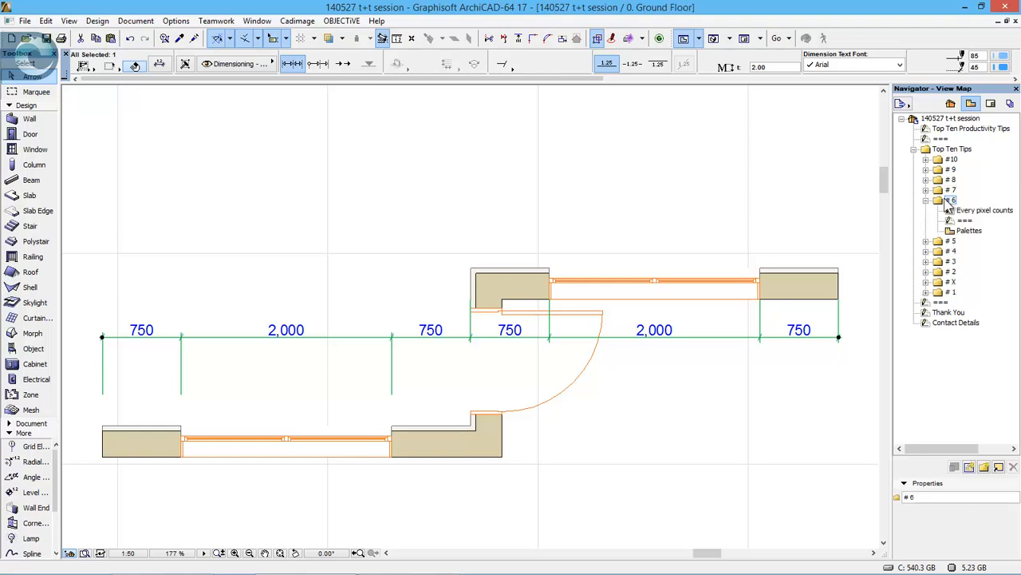
left_click(994, 210)
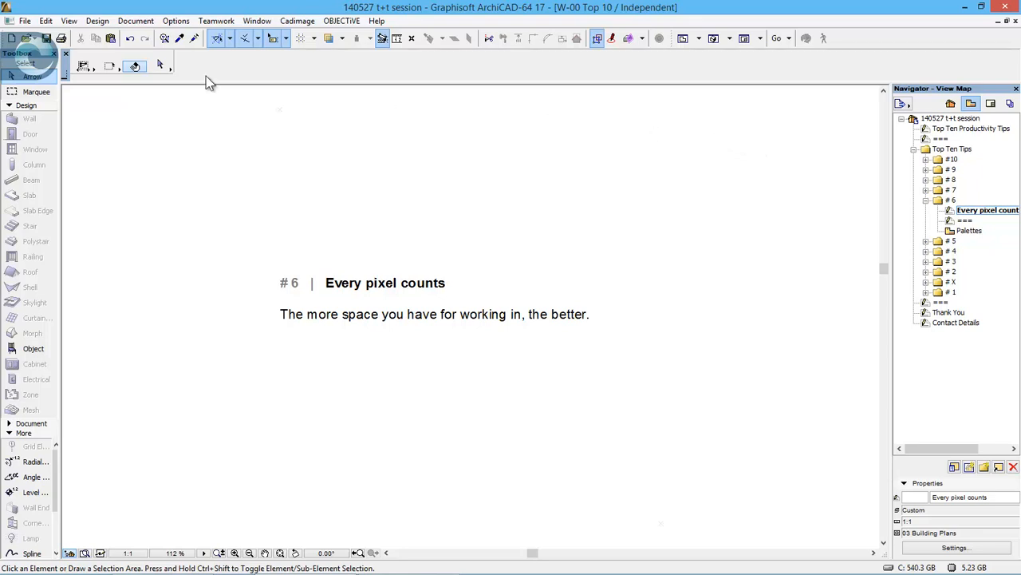
left_click(970, 230)
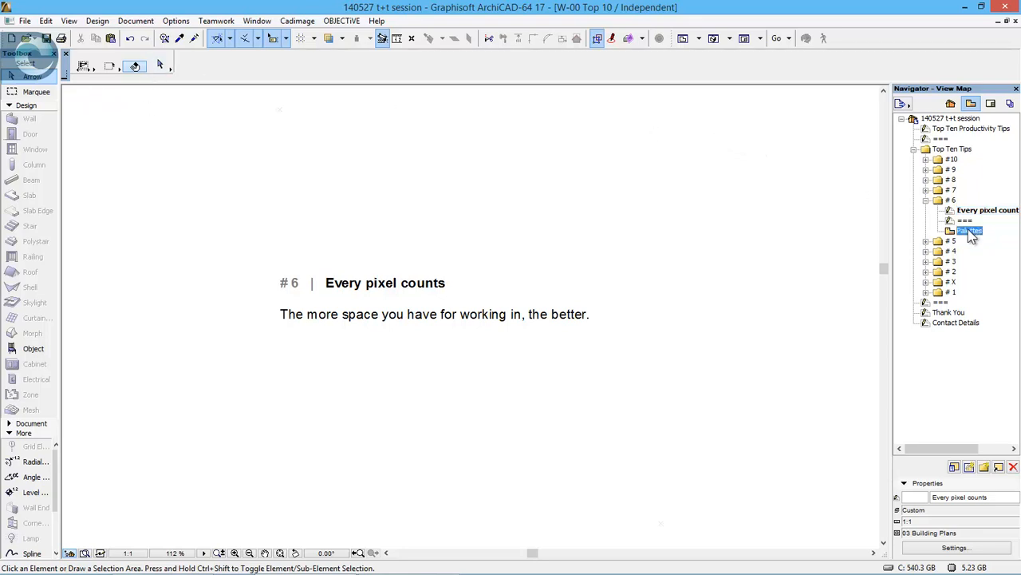
double_click(970, 231)
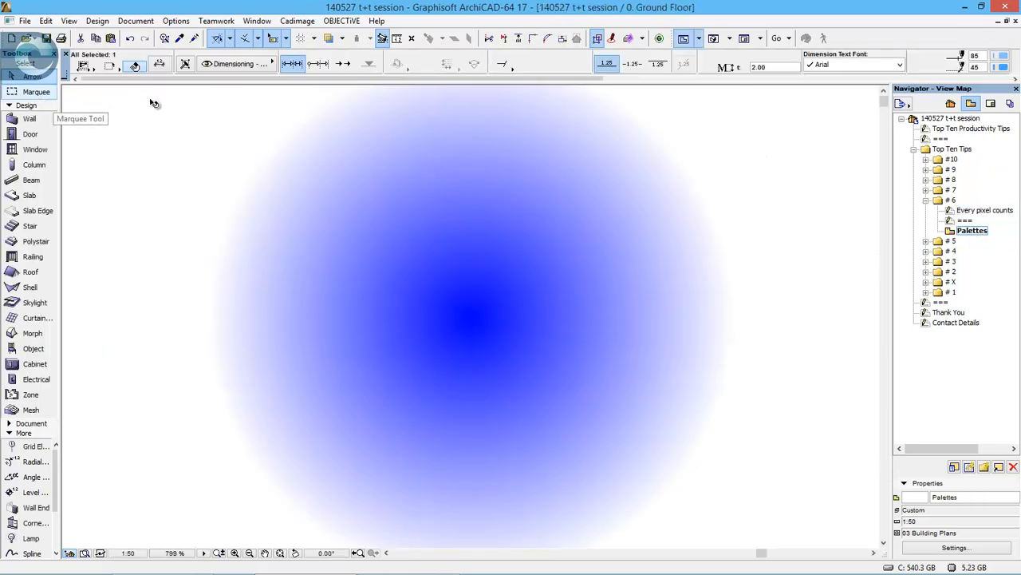
- Reduce the Info Box height to its minimum and narrow the Toolbox to a single column of icons without names
left_click(48, 119)
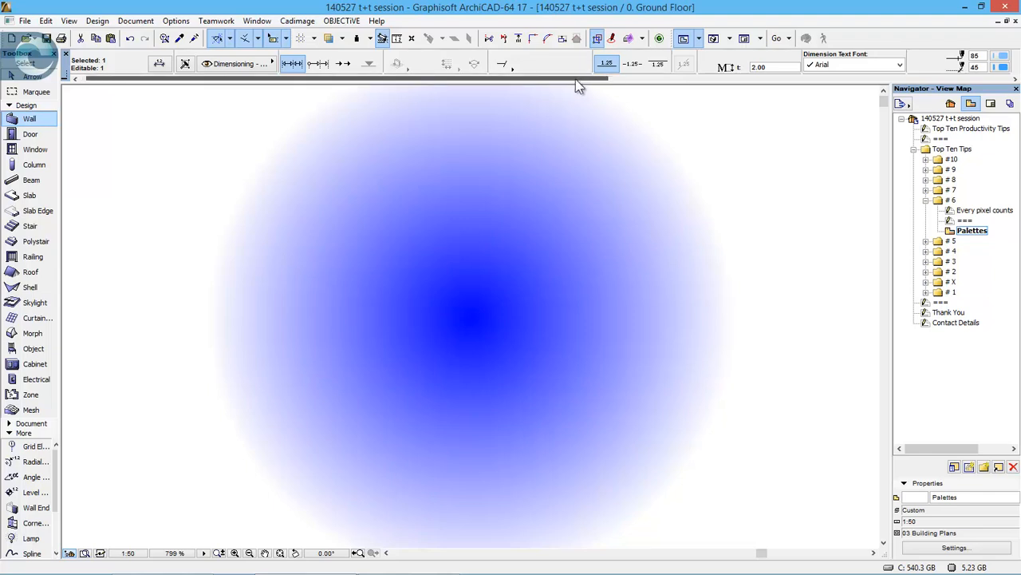
left_click_drag(578, 79, 495, 86)
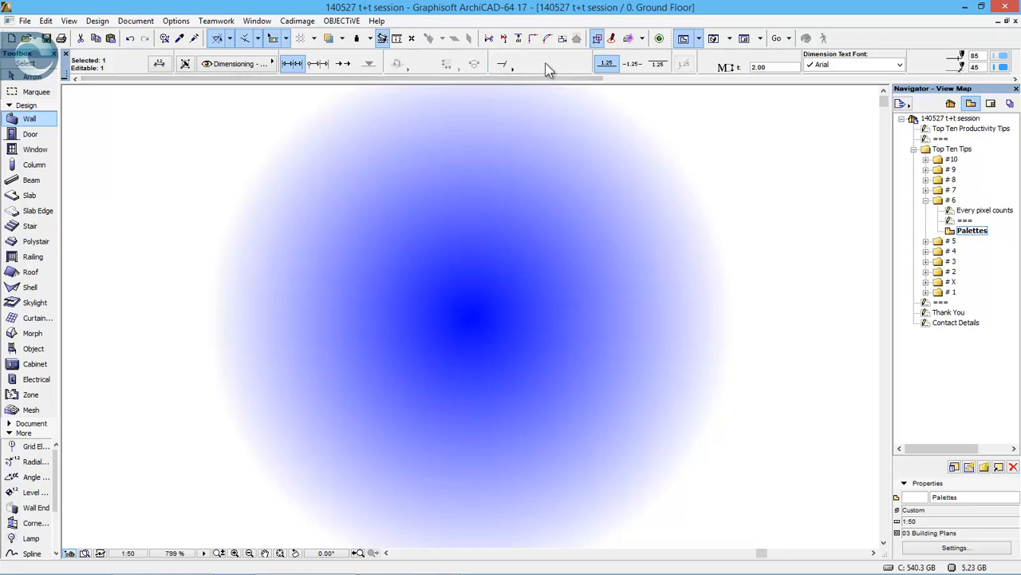
scroll(546, 69, "down", 10)
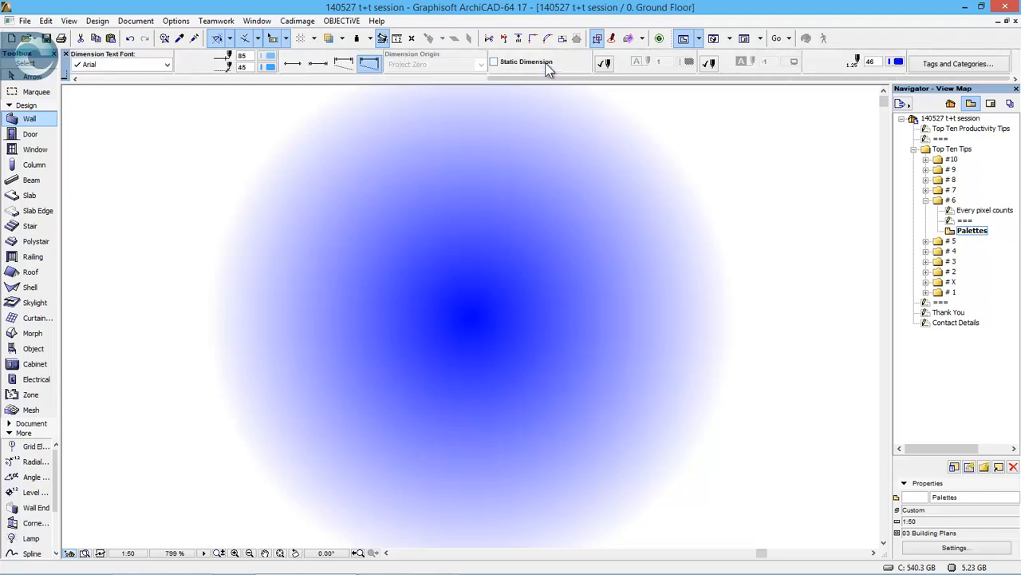
scroll(549, 70, "up", 10)
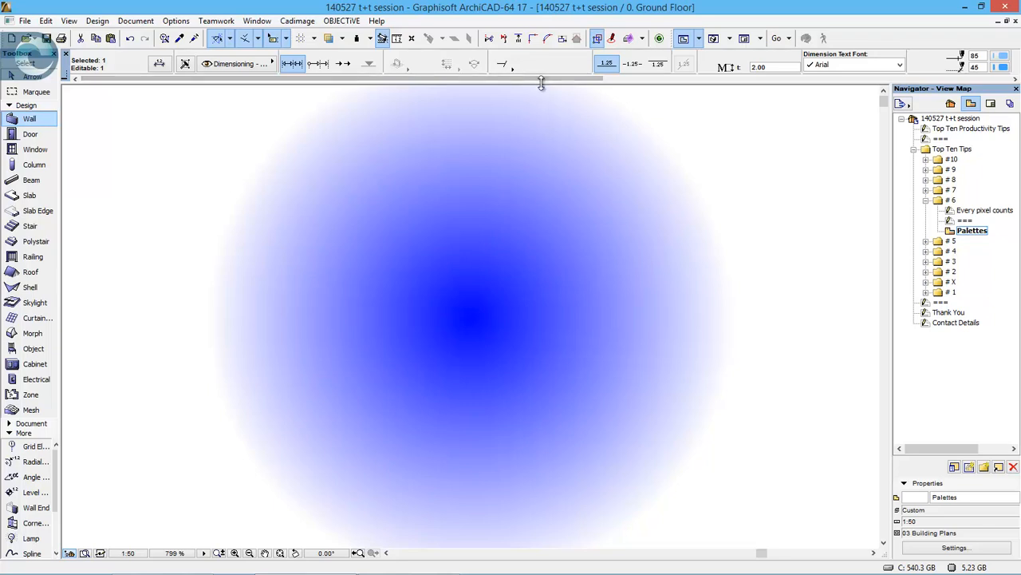
left_click_drag(541, 83, 542, 75)
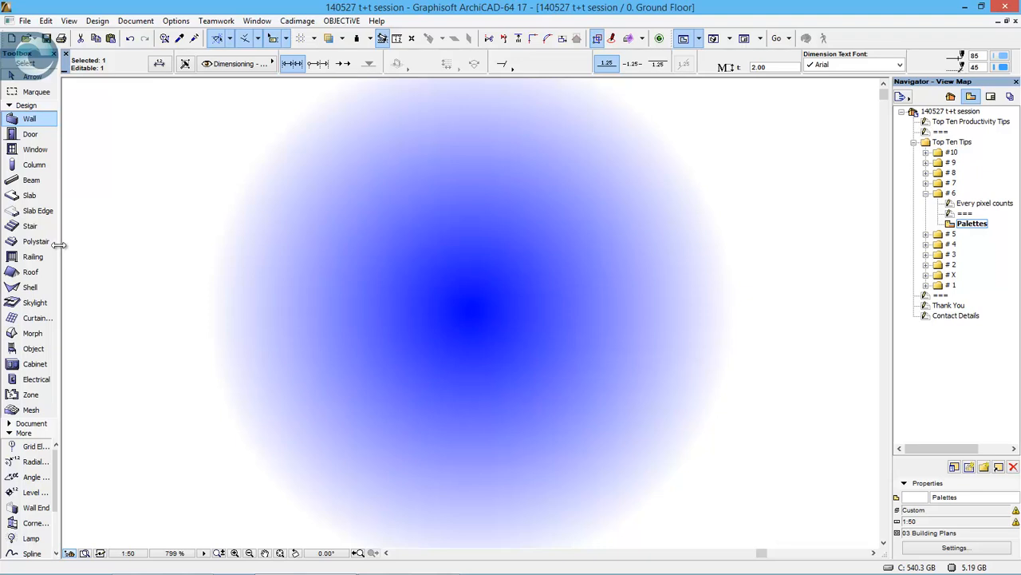
left_click_drag(59, 245, 27, 228)
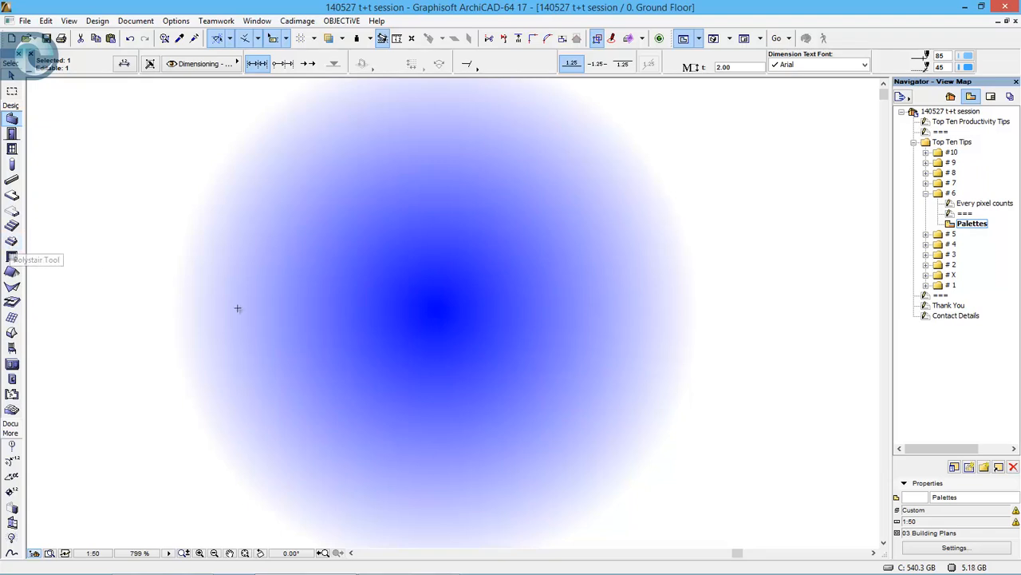
- Replace tip folder # 6 with # 5 and open its Quick 3D orbiting sheet, Ground Floor plan and Orbit 3D view
left_click(926, 193)
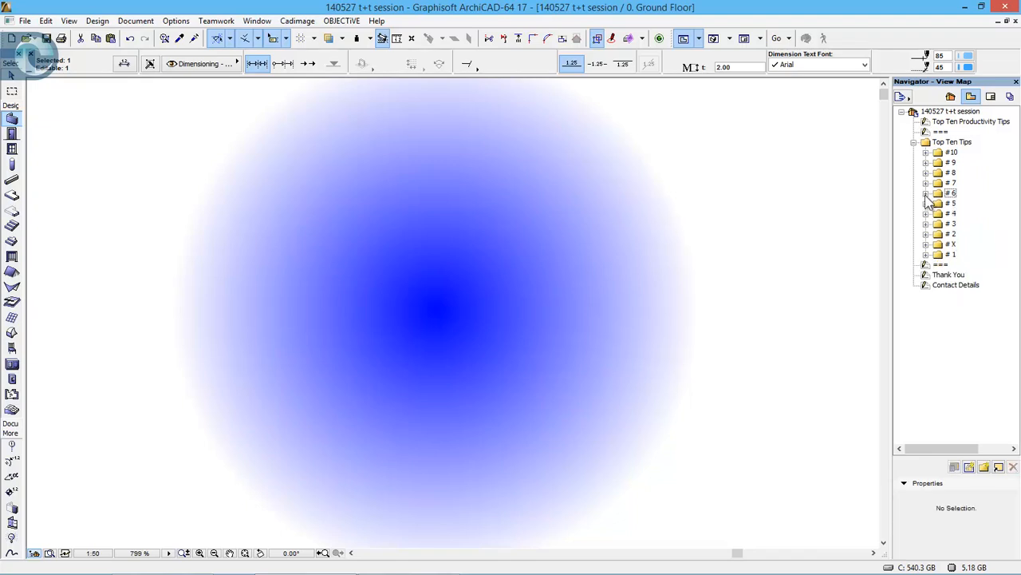
left_click(926, 203)
double_click(961, 213)
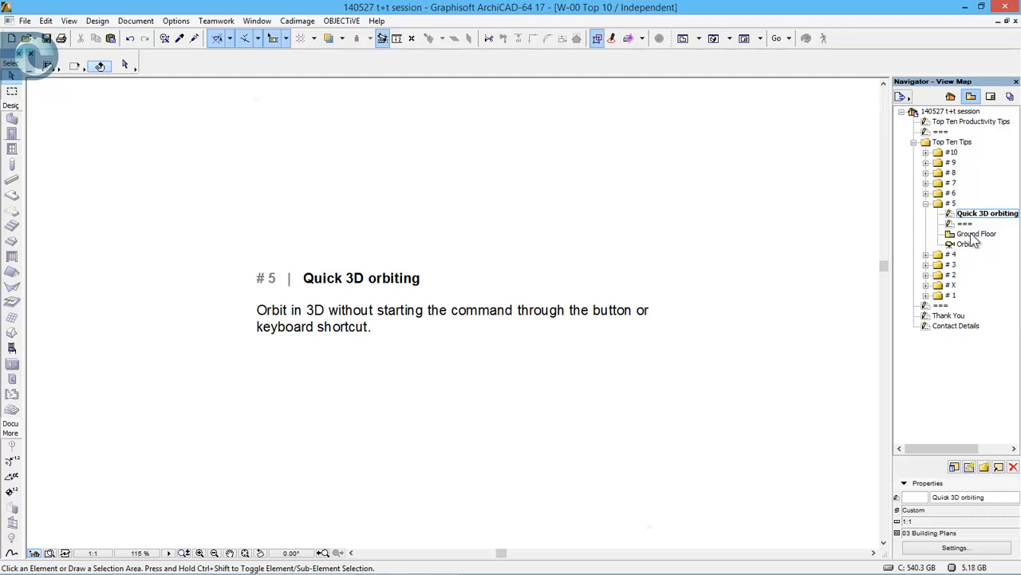
double_click(972, 235)
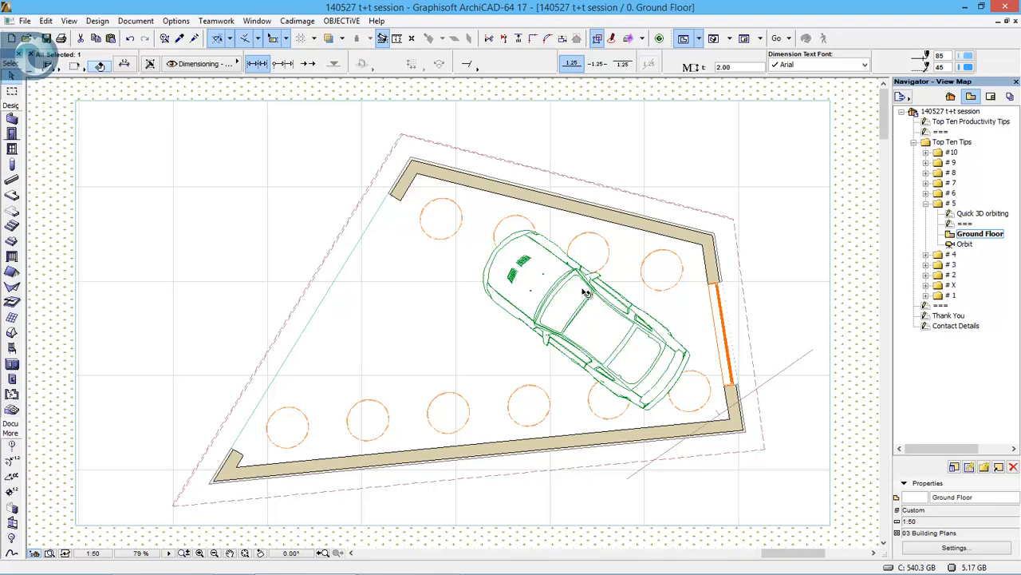
double_click(964, 244)
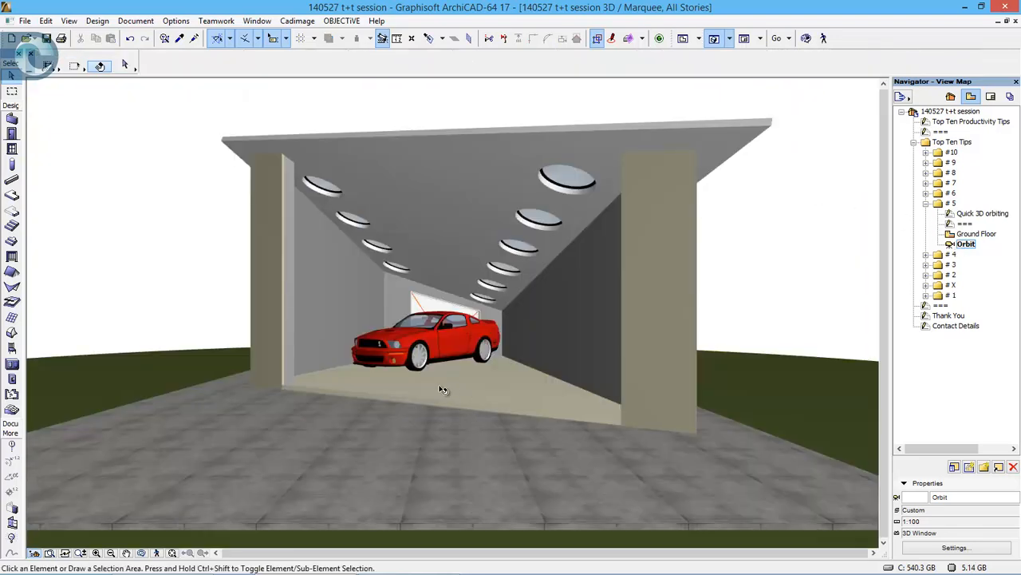
- Orbit the garage model with the Orbit command, leave the command, and select and deselect the red car
left_click(142, 552)
left_click_drag(474, 338, 551, 335)
left_click_drag(448, 339, 453, 369)
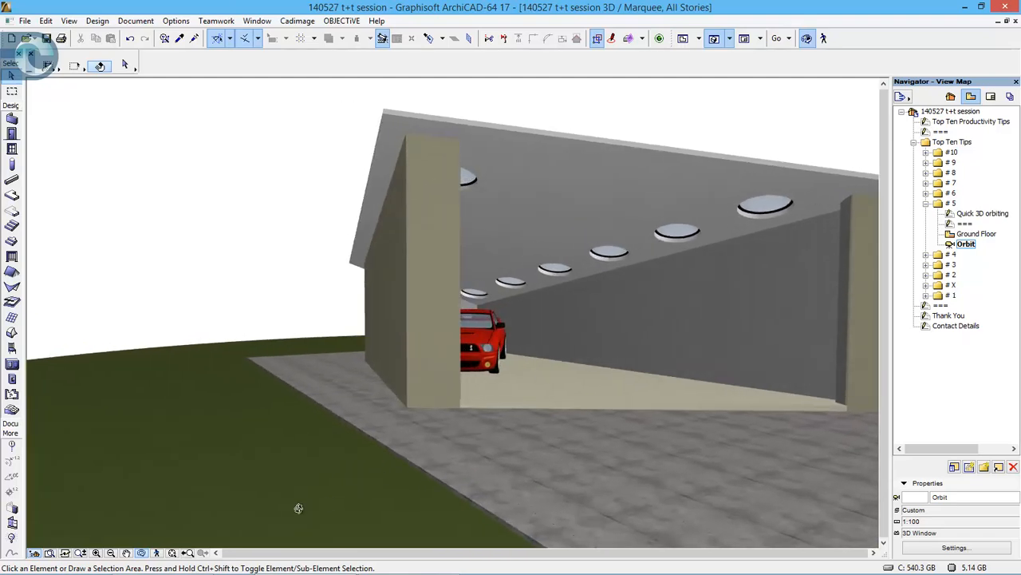
left_click(141, 553)
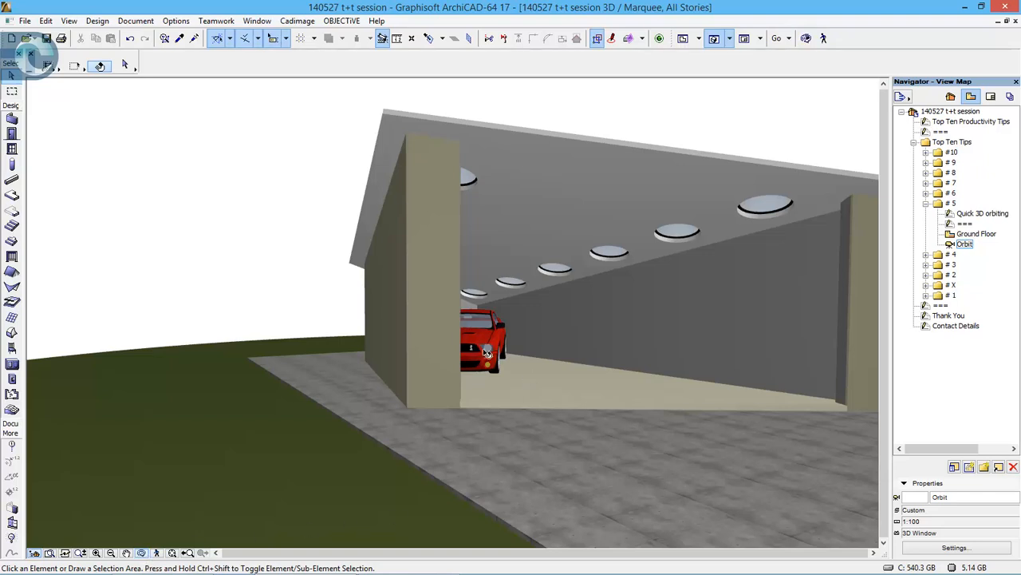
left_click(487, 352)
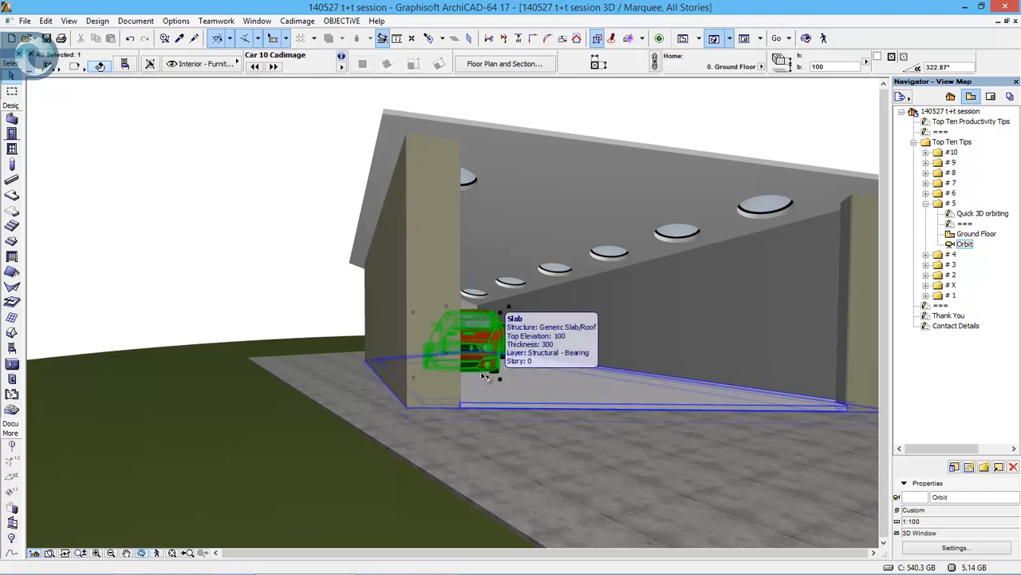
key("Escape")
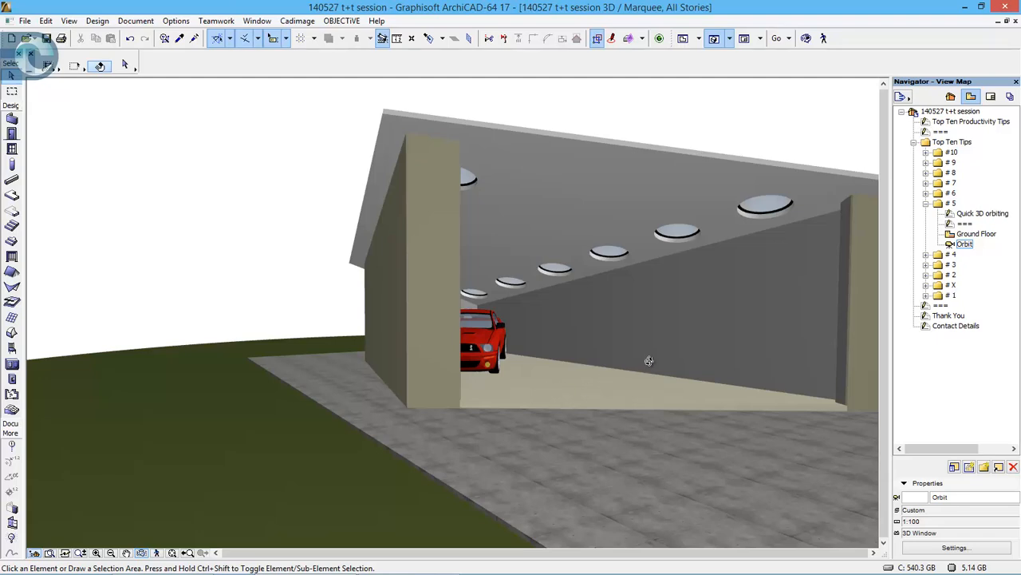
- Orbit around the open front of the garage directly from the Arrow tool, without starting the Orbit command
middle_click_drag(649, 361, 424, 366, "shift")
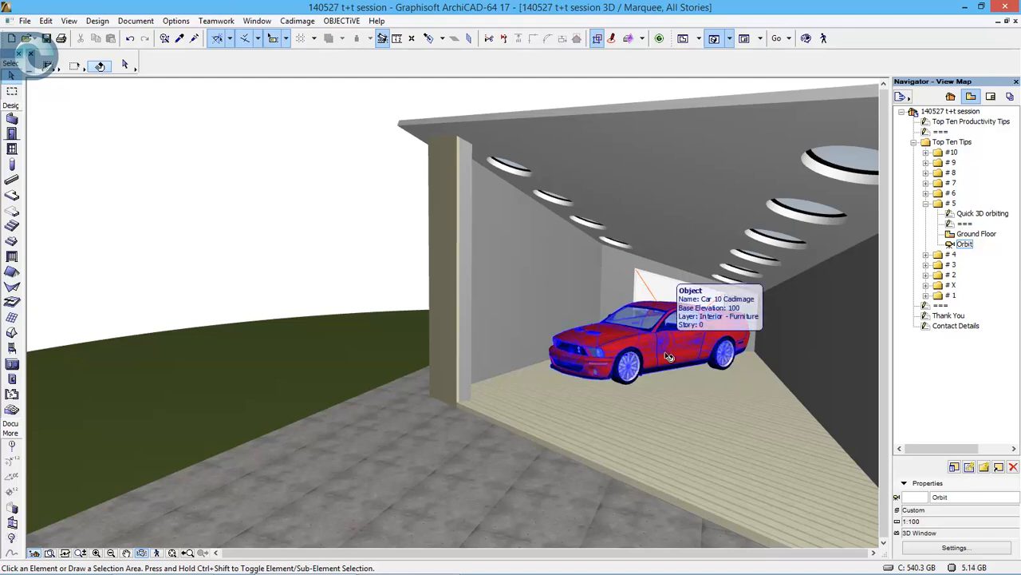
middle_click_drag(700, 375, 643, 360, "shift")
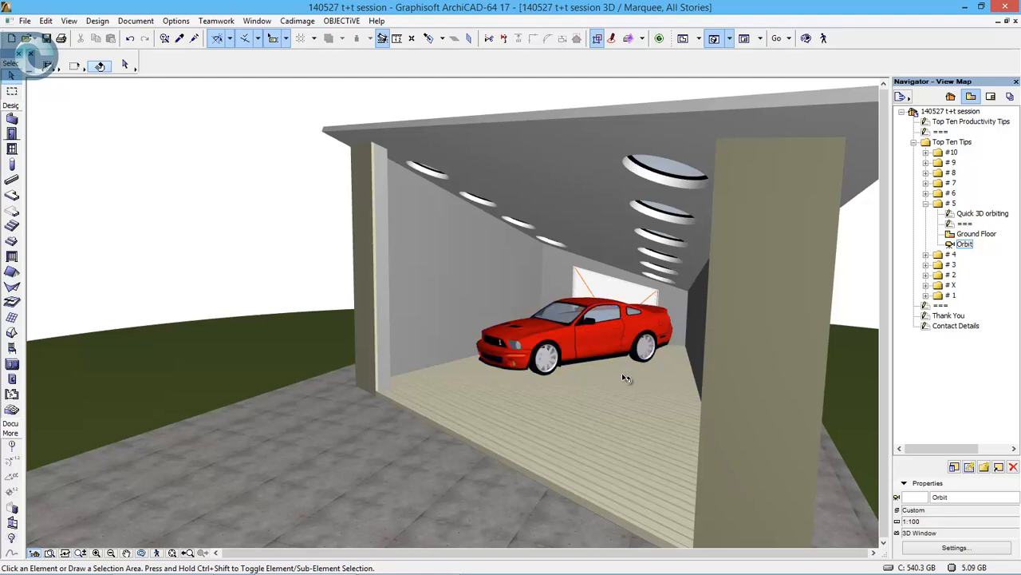
middle_click_drag(627, 380, 750, 370, "shift")
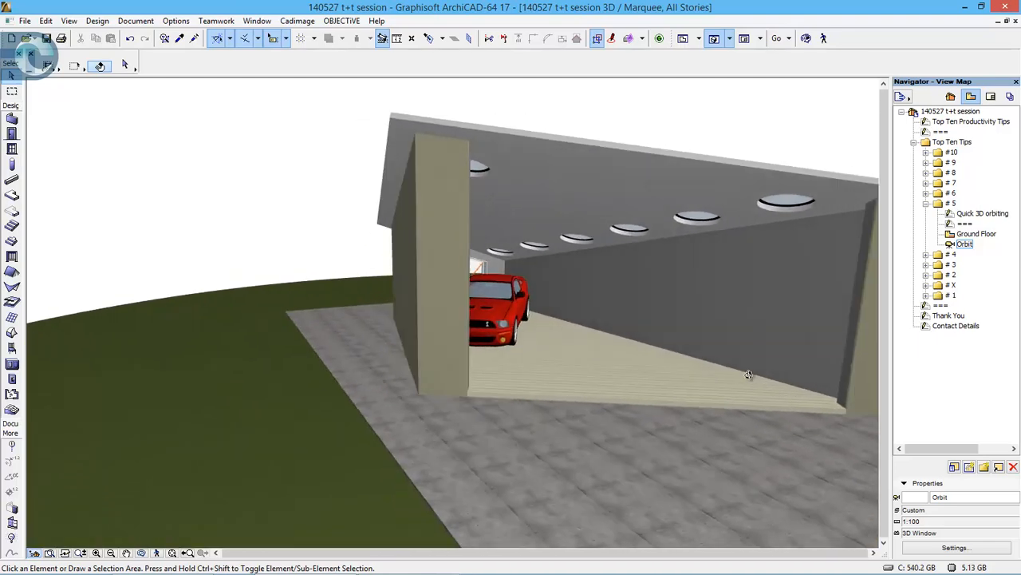
- Select the car, one circular skylight and the roof together, and orbit above the roof while keeping the selection
left_click(498, 311)
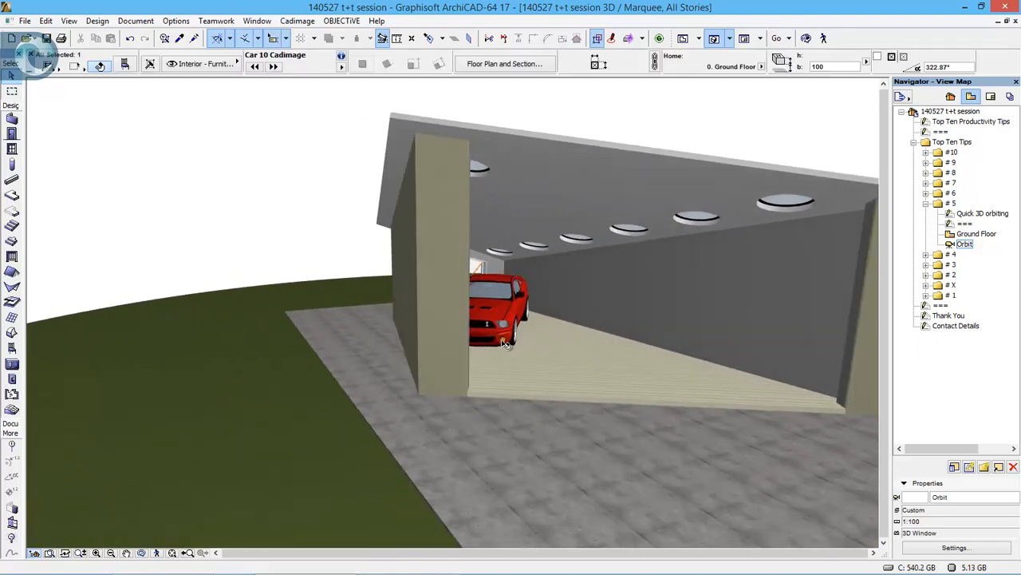
left_click(580, 237, "shift")
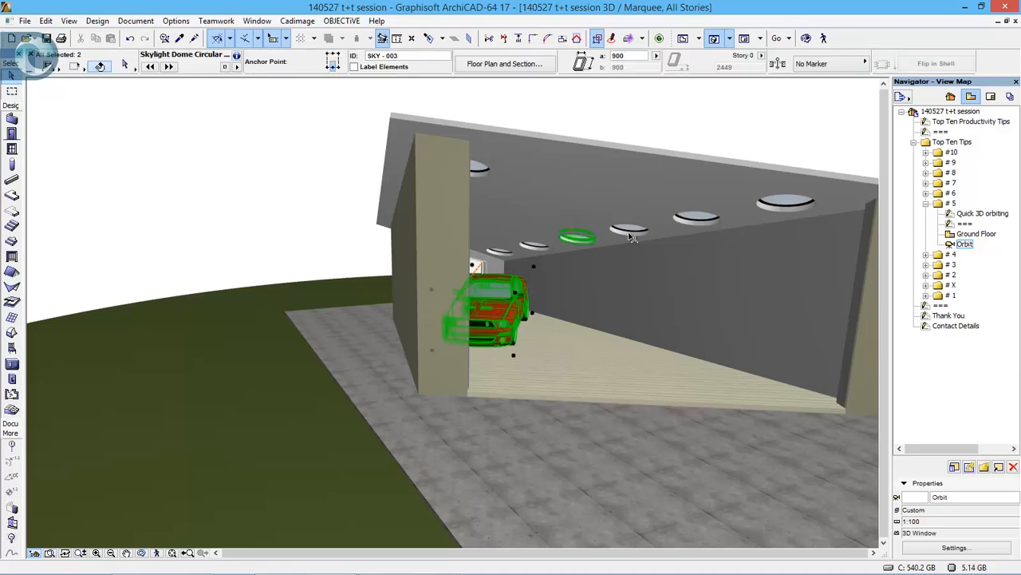
left_click(638, 250, "shift")
middle_click_drag(743, 297, 636, 322, "shift")
middle_click_drag(687, 275, 507, 293, "shift")
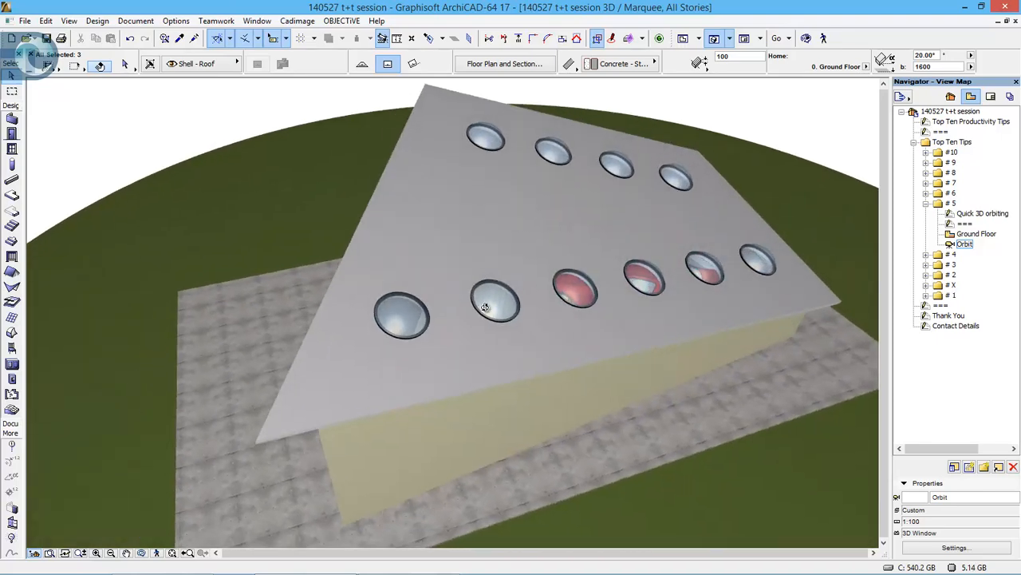
- Add four more skylights from the same row to the selection, orbit back to the garage front, and clear the selection
left_click(407, 311, "shift")
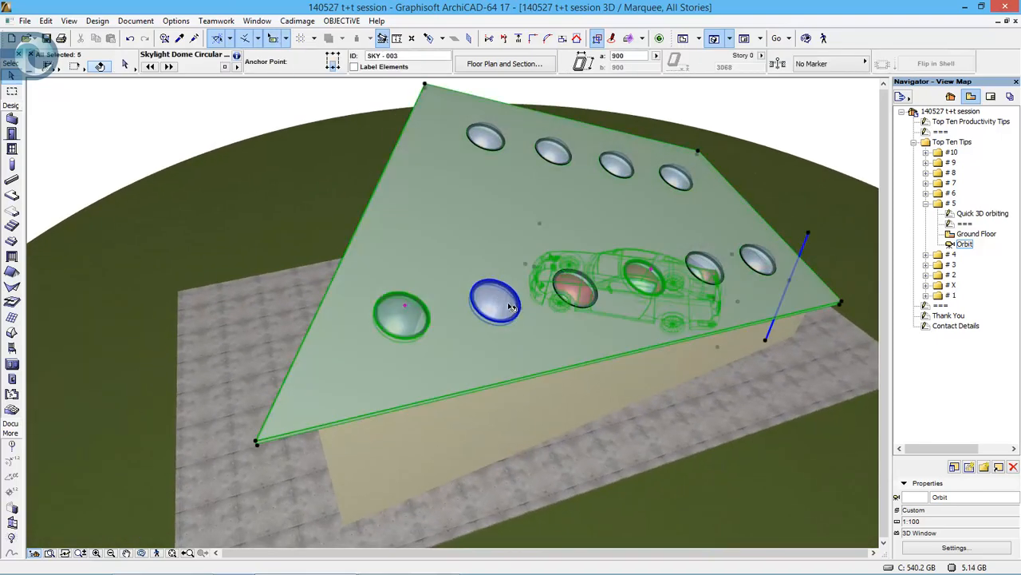
left_click(496, 301, "shift")
left_click(704, 270, "shift")
left_click(759, 257, "shift")
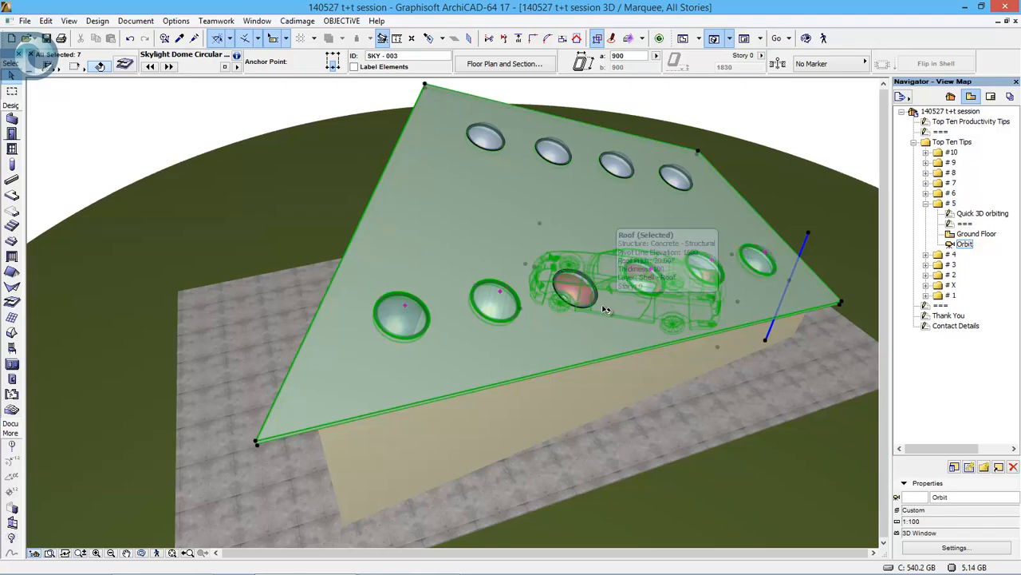
middle_click_drag(479, 335, 629, 251, "shift")
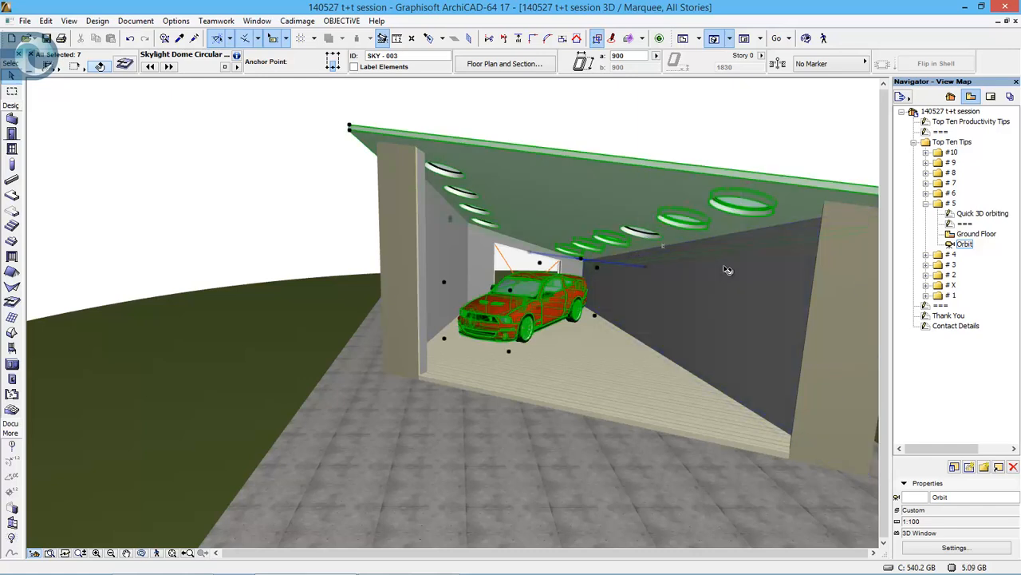
key("Escape")
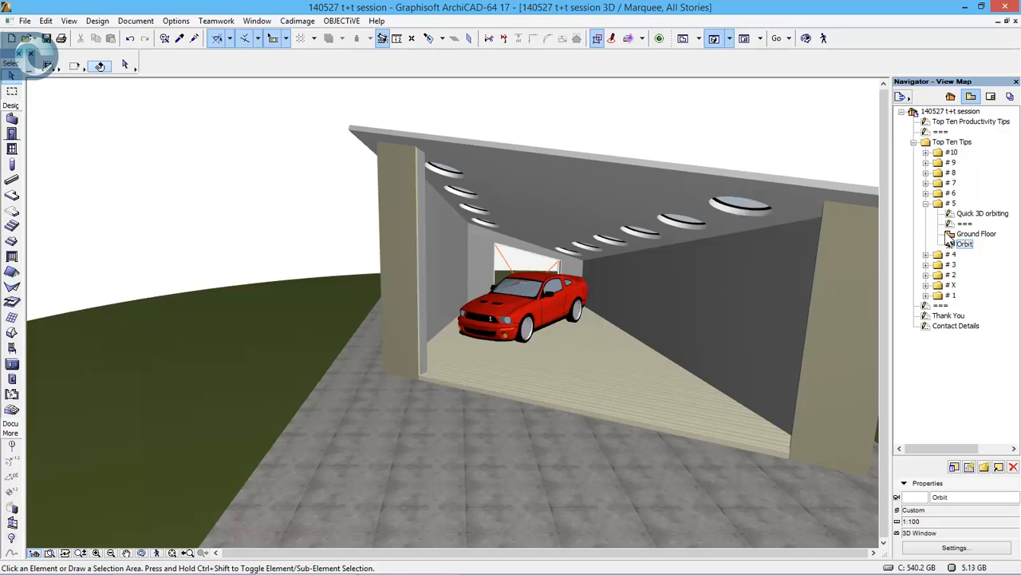
- Replace tip folder # 5 with # 4 and open its Direction Dependent Selection sheet and DDS 1 view
left_click(926, 204)
double_click(951, 213)
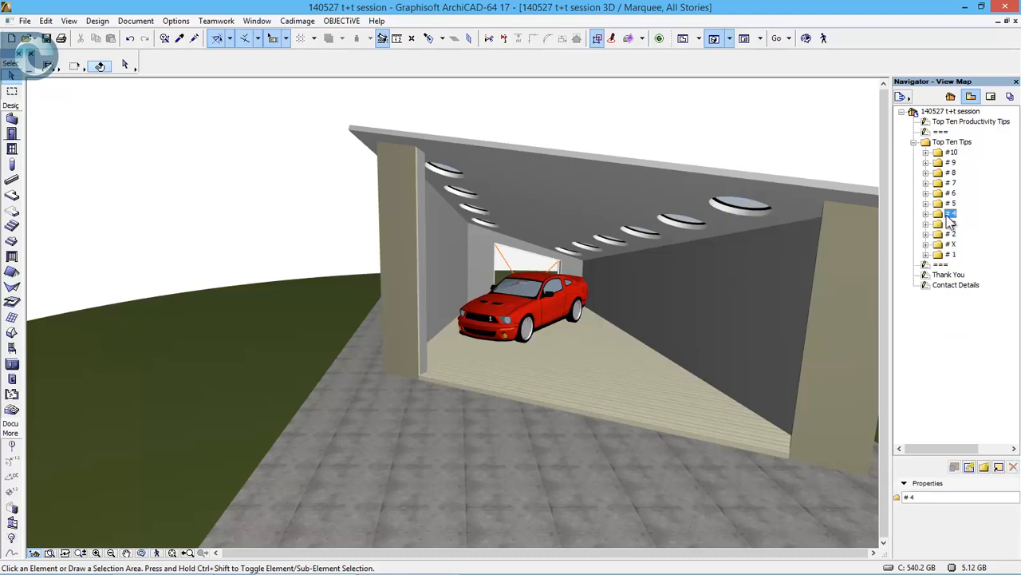
double_click(1005, 230)
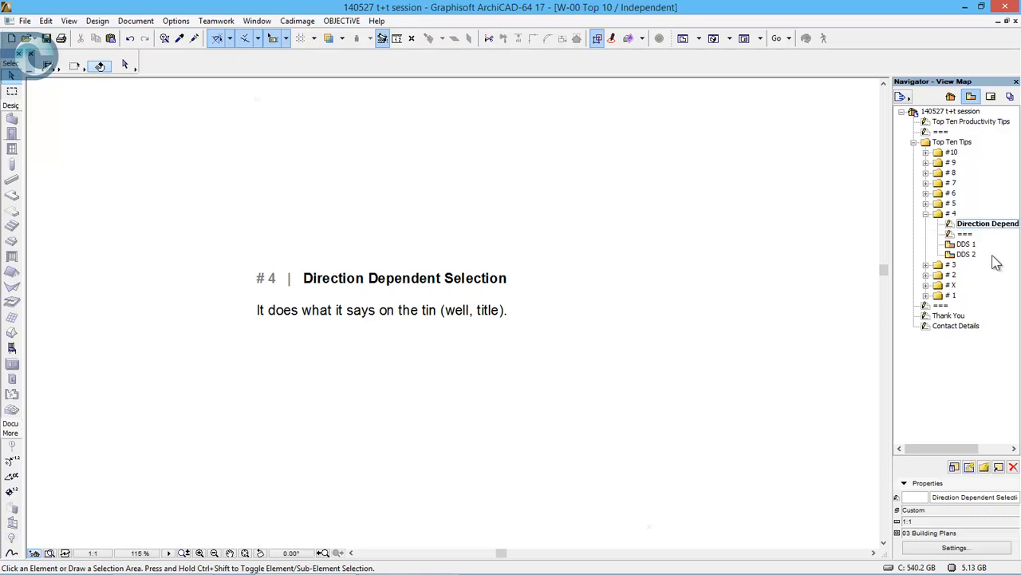
double_click(968, 244)
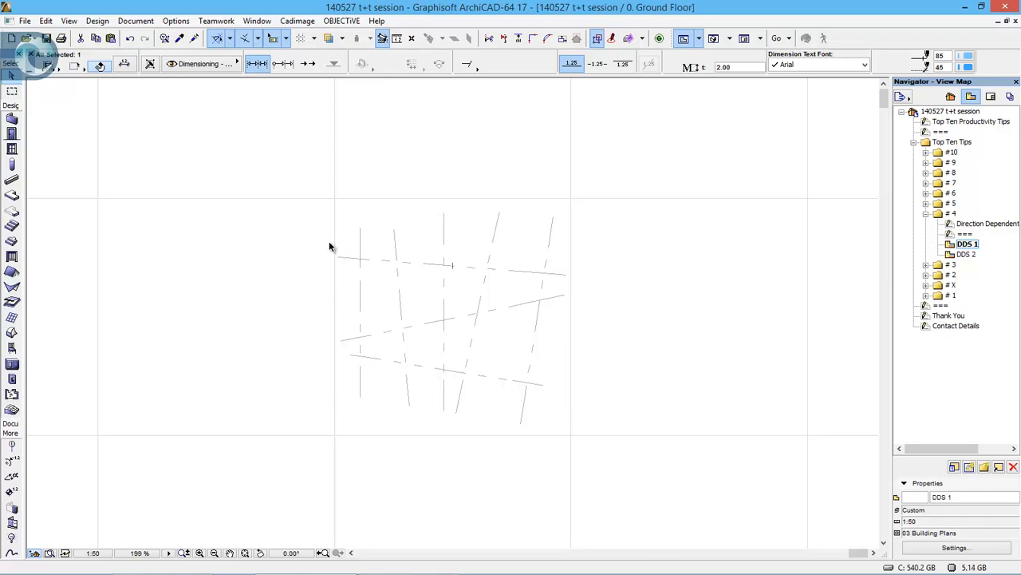
- Select around the uppermost near-horizontal line with a left-to-right rectangle, repeat it right-to-left to catch every crossed line, and clear the selection
key("Escape")
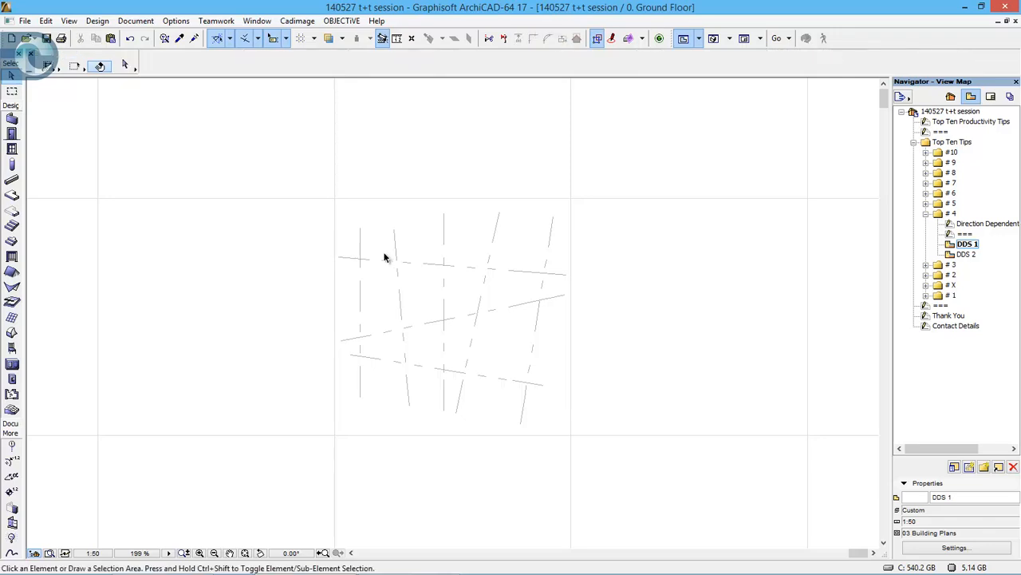
left_click(333, 245)
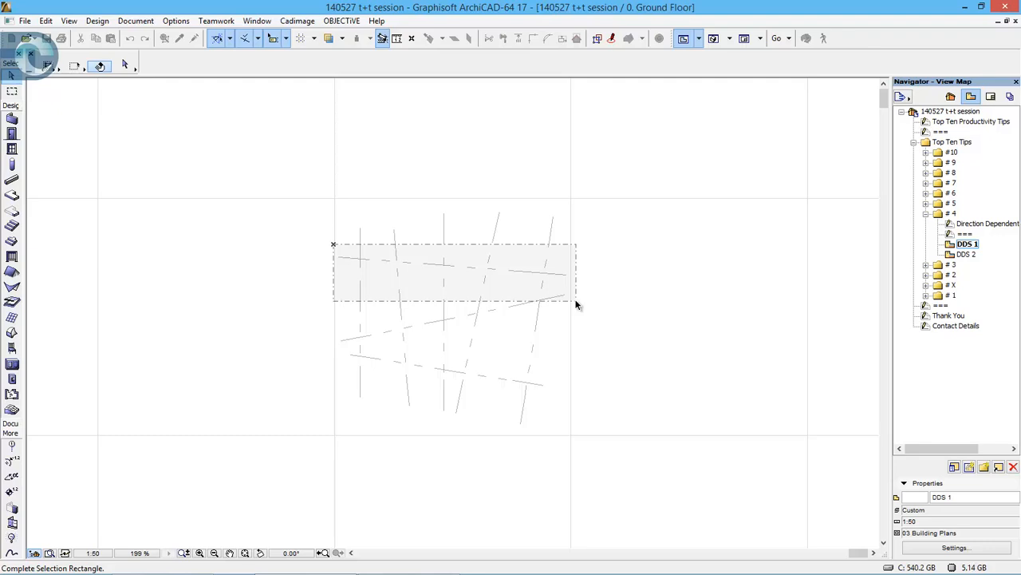
left_click(577, 305)
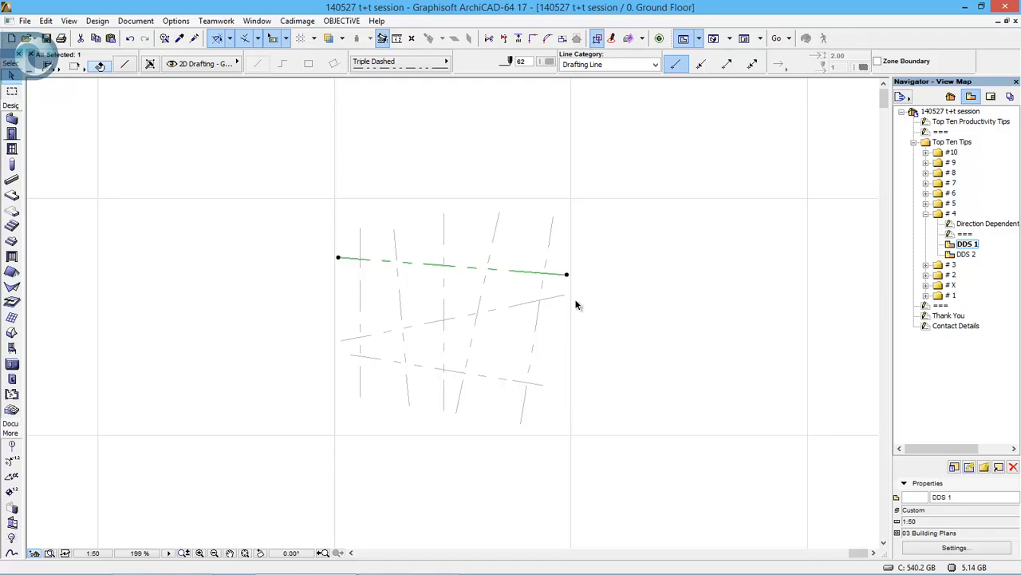
key("Escape")
left_click(575, 300)
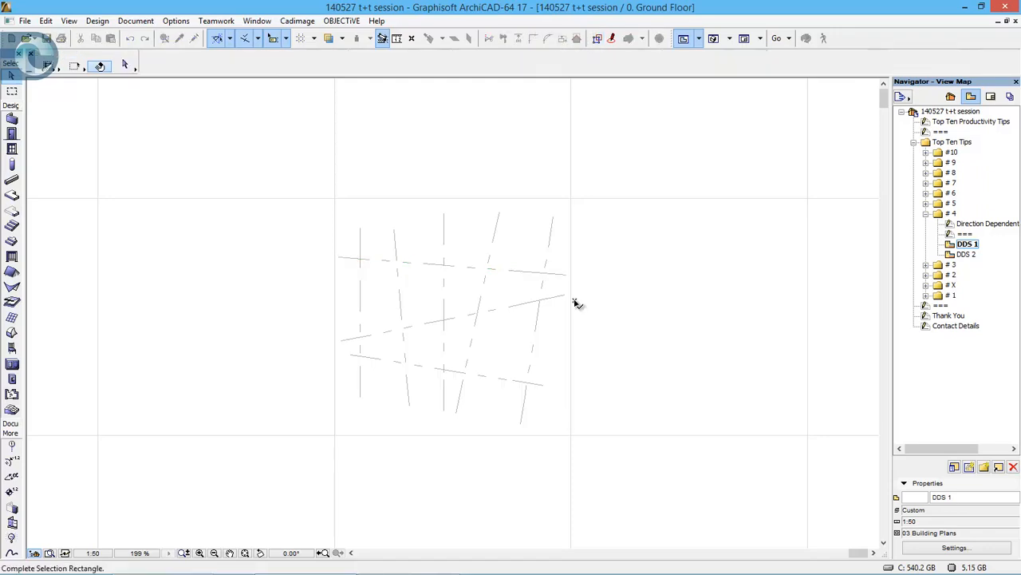
left_click(329, 250)
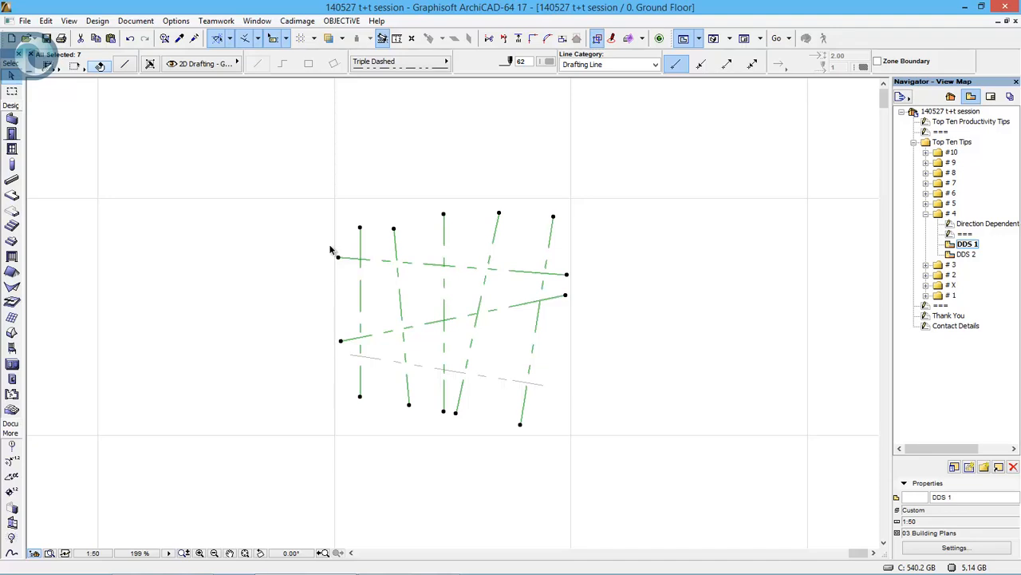
left_click(455, 161)
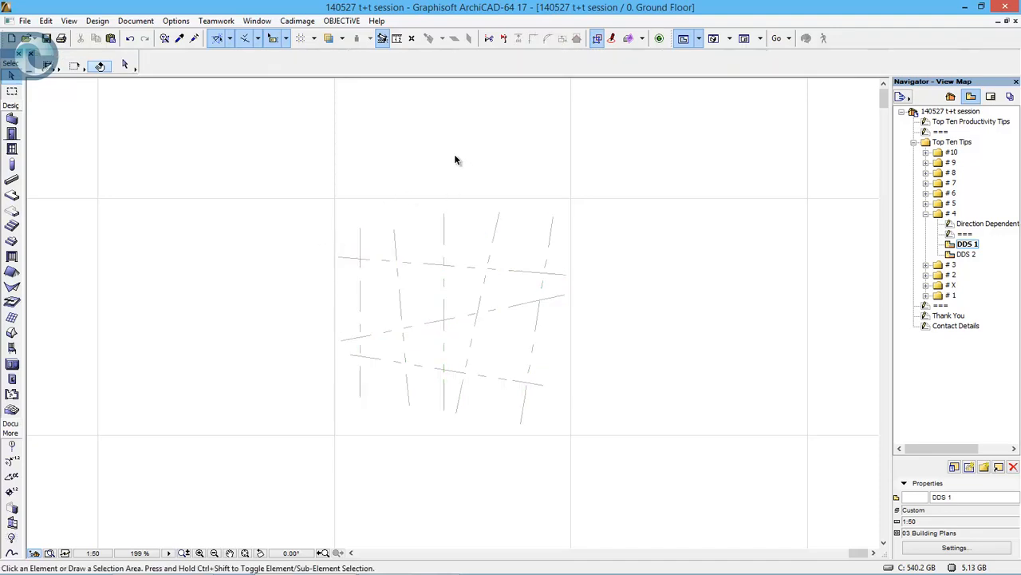
- Enclose the two slanted upright lines with a tall left-to-right selection rectangle, repeat the rectangle right-to-left, and clear the selection
left_click(450, 144)
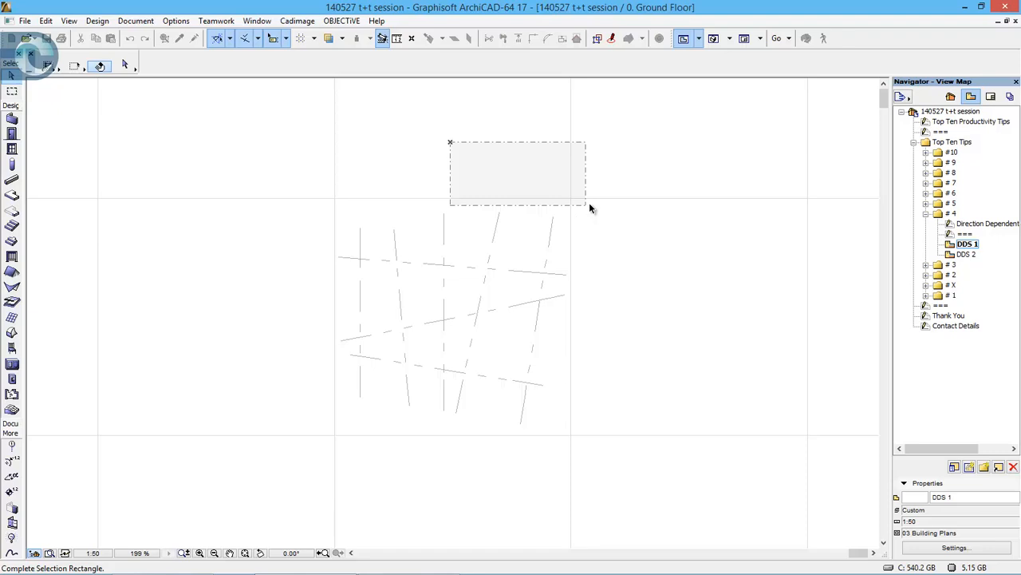
left_click(638, 465)
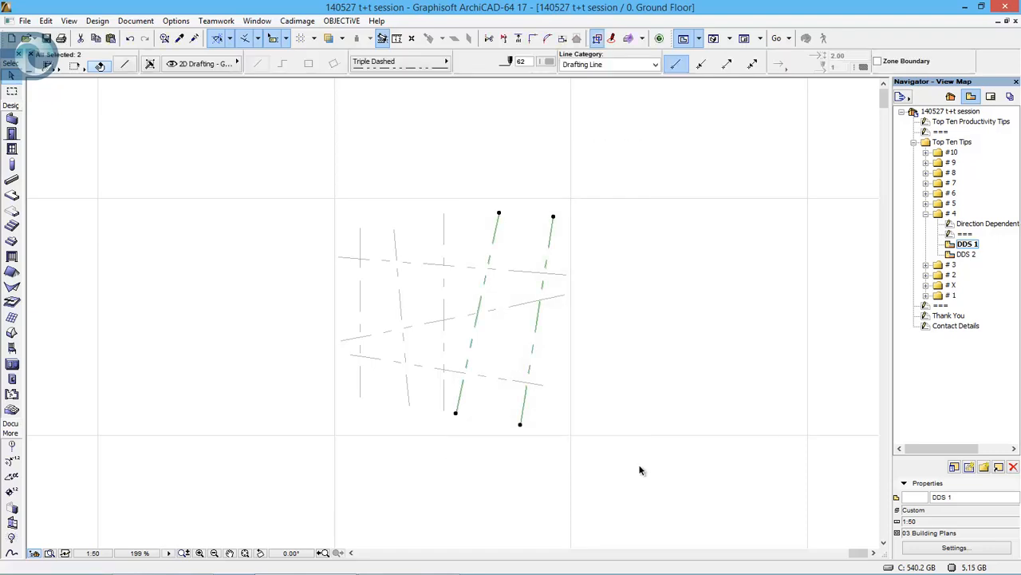
key("Escape")
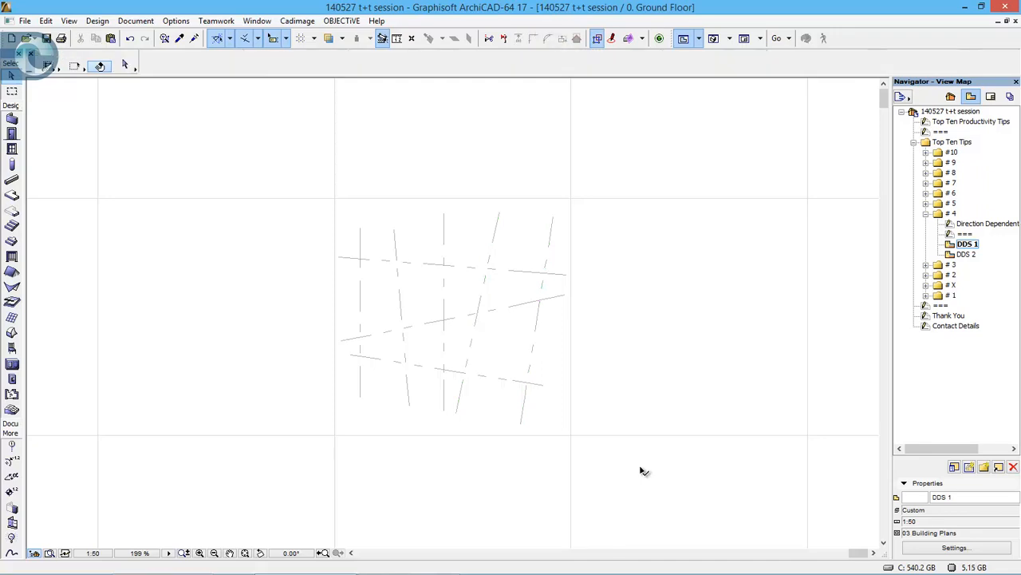
left_click(640, 465)
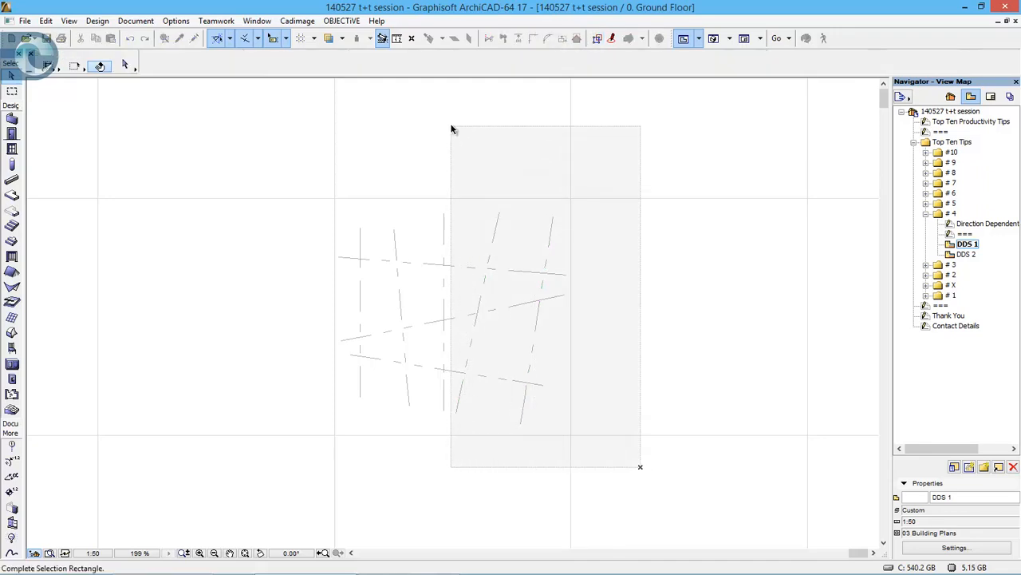
left_click(496, 129)
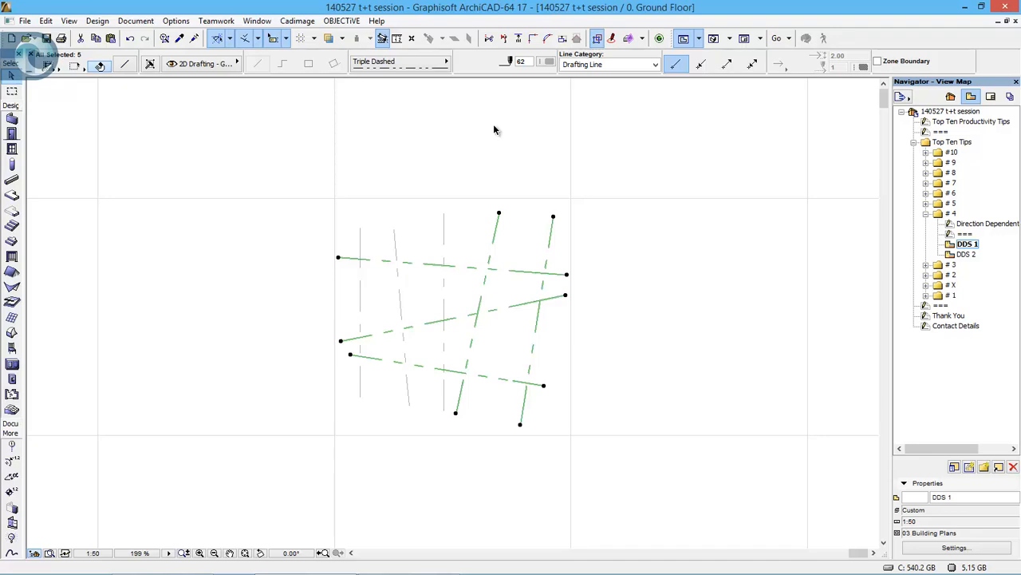
key("Escape")
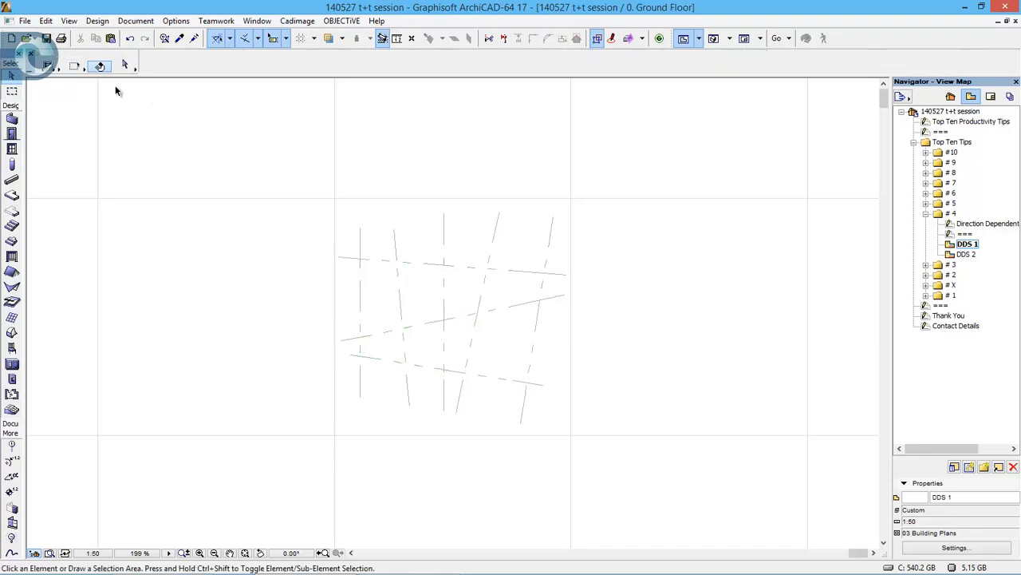
- Choose another selection method and select the four lines crossed by a small rectangle over the upper-right part of the grid
left_click(50, 70)
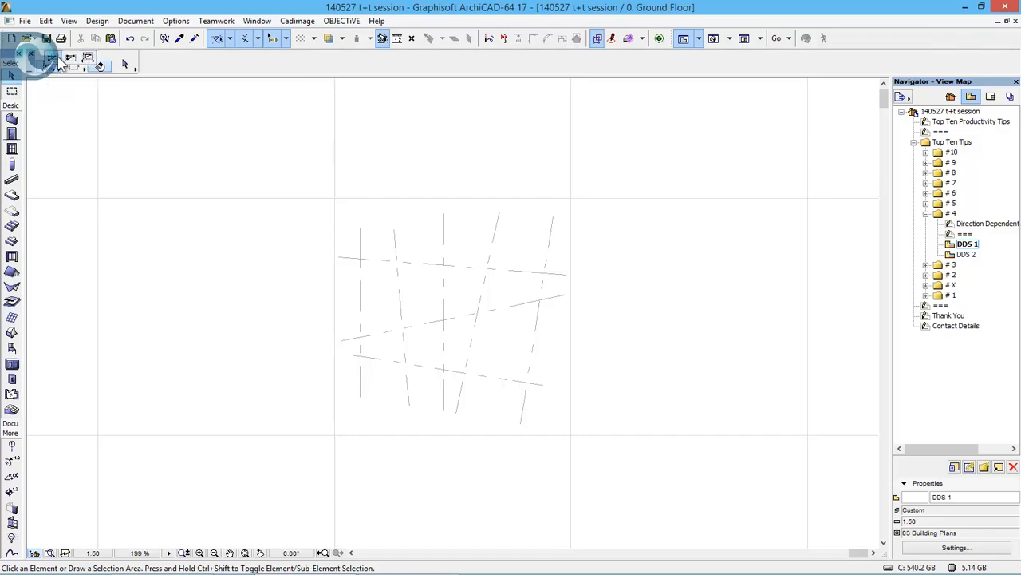
left_click(89, 59)
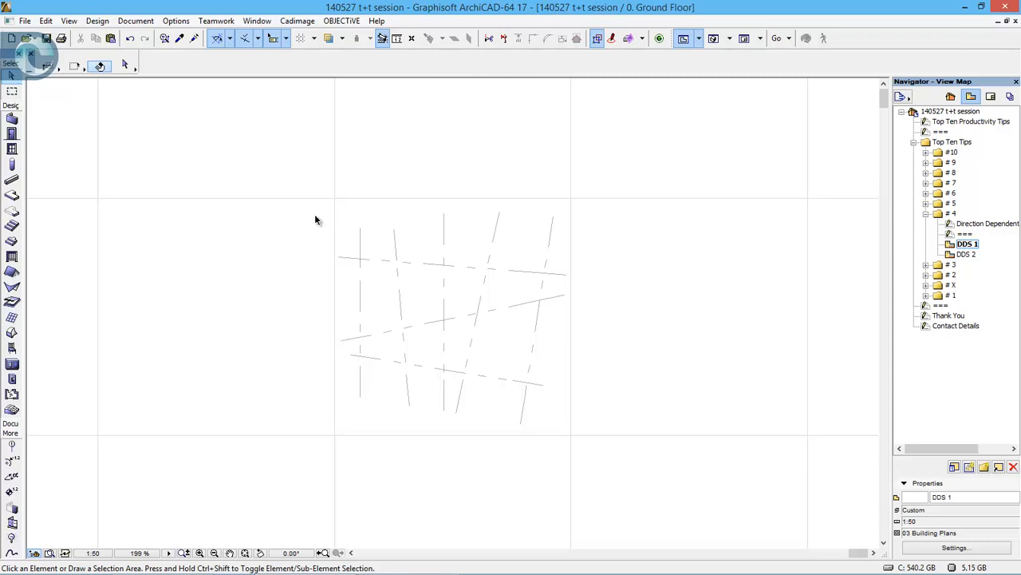
left_click_drag(327, 216, 622, 304)
left_click(595, 310)
left_click(468, 235)
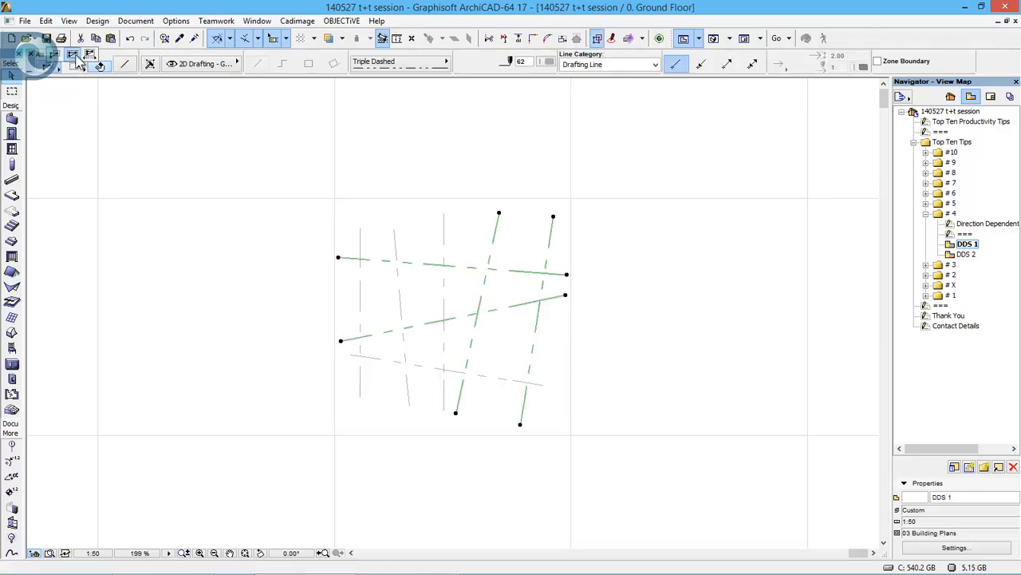
- Switch the selection method to Entire Elements and select only the middle slanted line by enclosing it in a rectangle
left_click(310, 231)
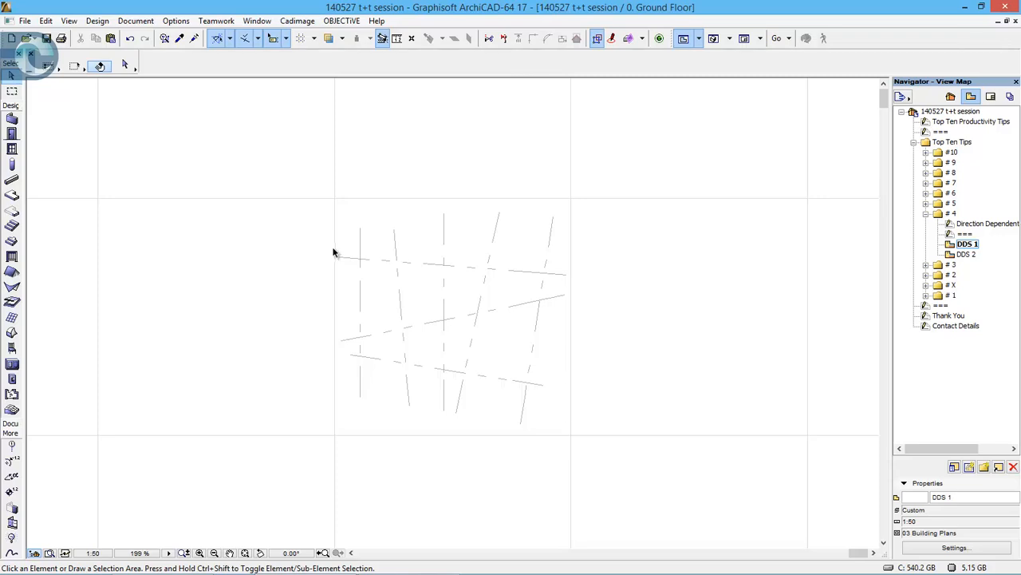
left_click_drag(333, 245, 332, 362)
left_click(585, 285)
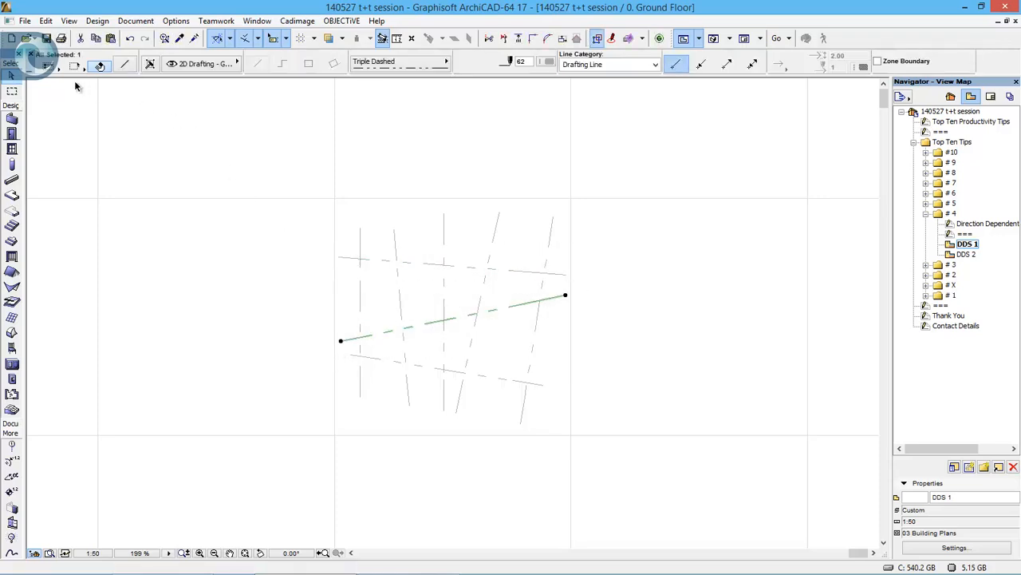
- Clear the selection and select all lines crossed by a wide rectangle over the upper half of the grid
left_click(333, 217)
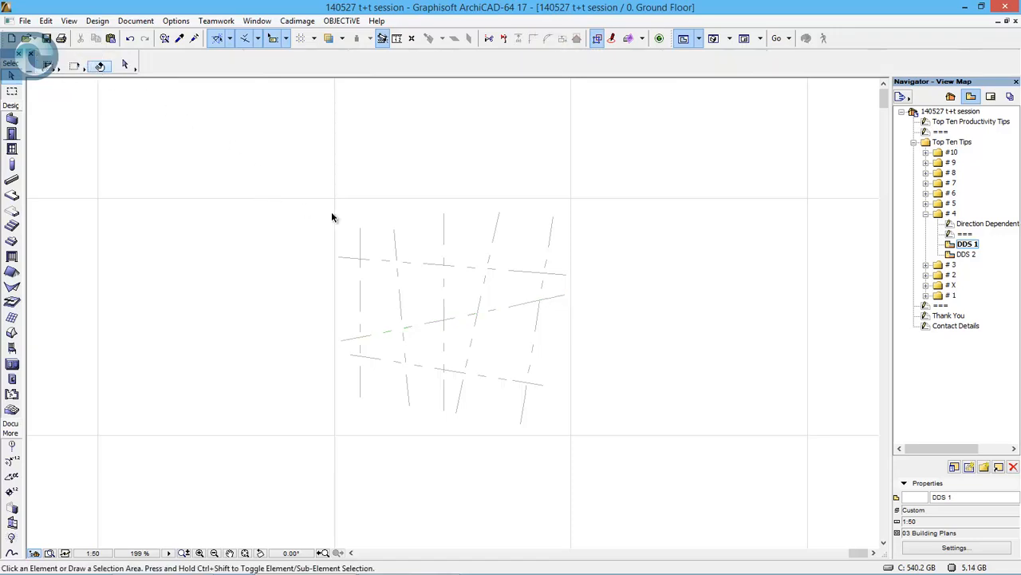
mouse_move(323, 206)
left_mouse_down()
mouse_move(383, 244)
mouse_move(598, 294)
mouse_move(311, 206)
left_mouse_up()
left_click(597, 294)
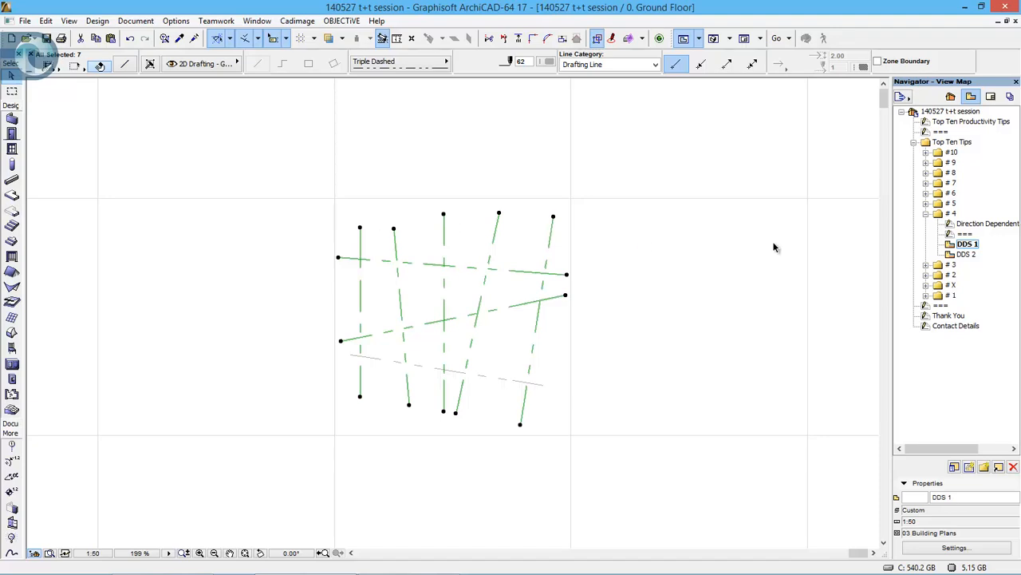
- Open the DDS 2 view, select everything touched by a right-to-left rectangle across the wall detail, and clear the selection
double_click(967, 254)
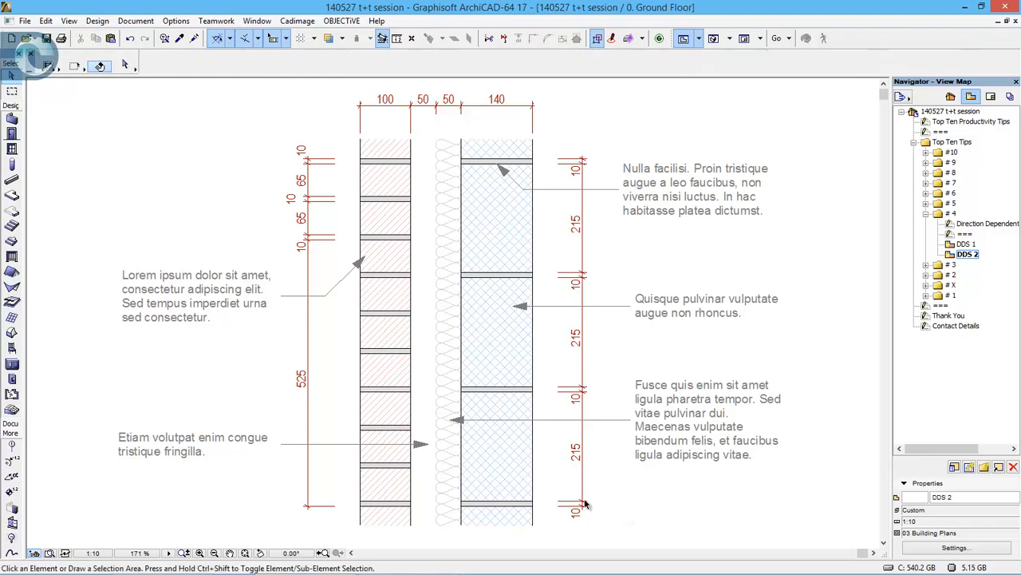
left_click_drag(585, 504, 268, 156)
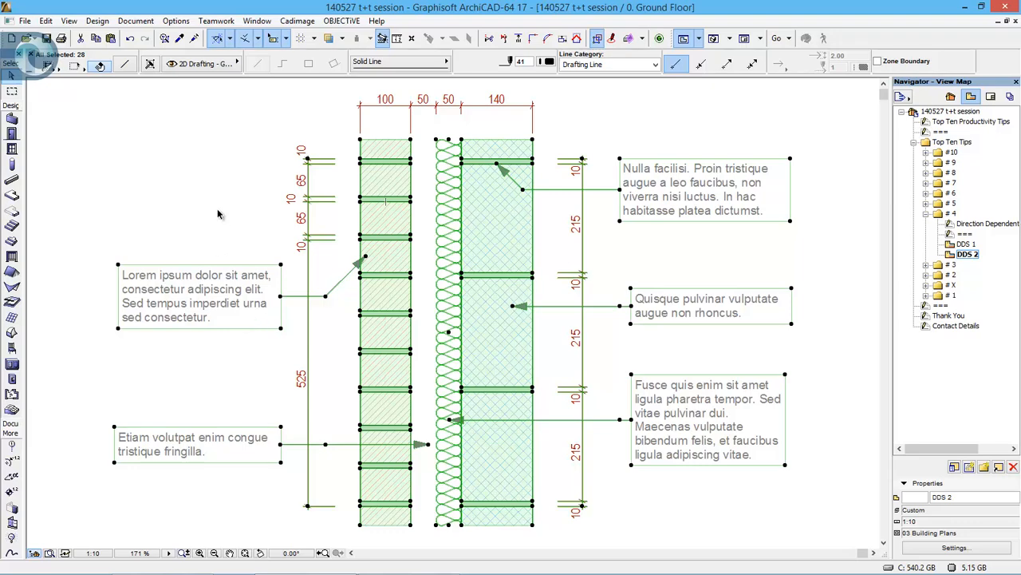
left_click(262, 175)
- Select only the mortar joint fills with a left-to-right rectangle across both masonry leaves, change their fill pen, and deselect them
left_click(343, 149)
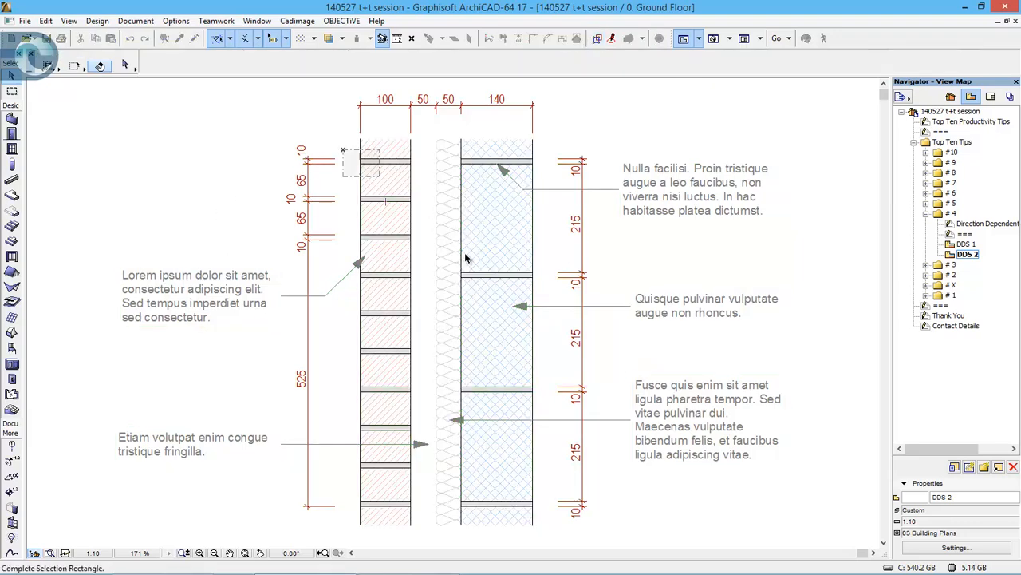
left_click(556, 525)
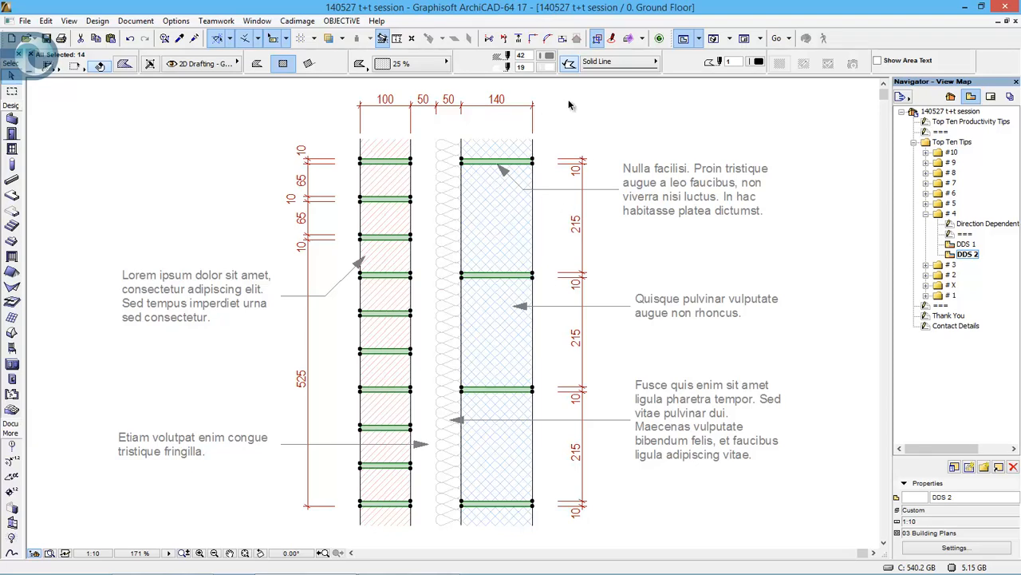
left_click(549, 56)
left_click(572, 117)
left_click(612, 225)
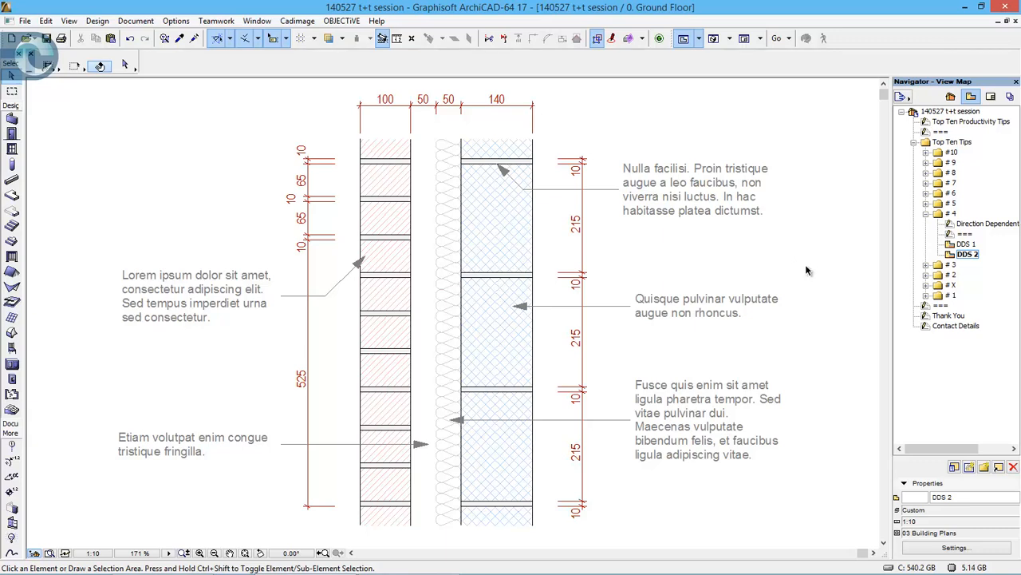
- Replace tip folder # 4 with # 3 and open its Keyboard Shortcuts - the essentials sheet and Keyboard Shortcuts view
double_click(946, 214)
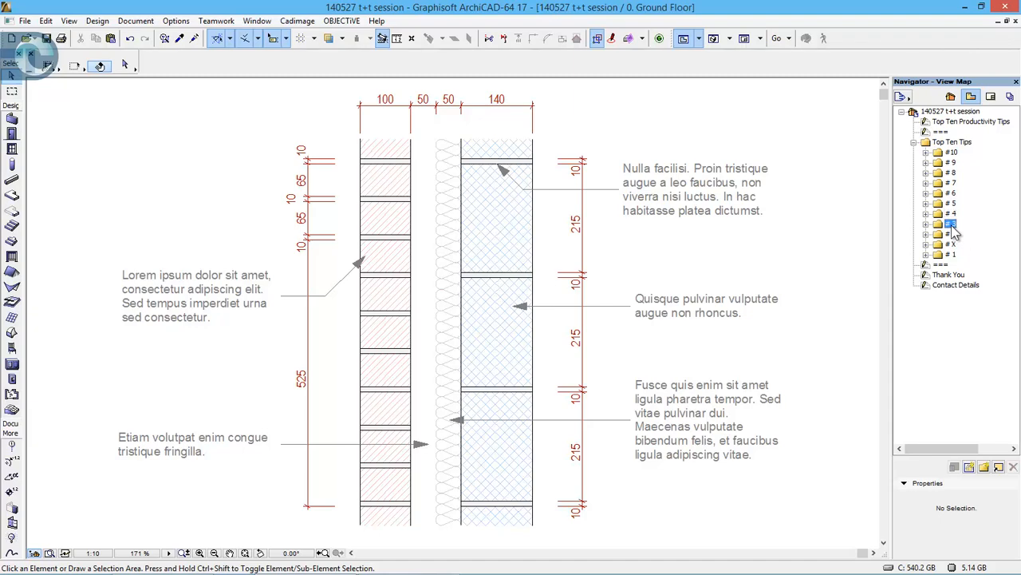
double_click(951, 224)
double_click(988, 243)
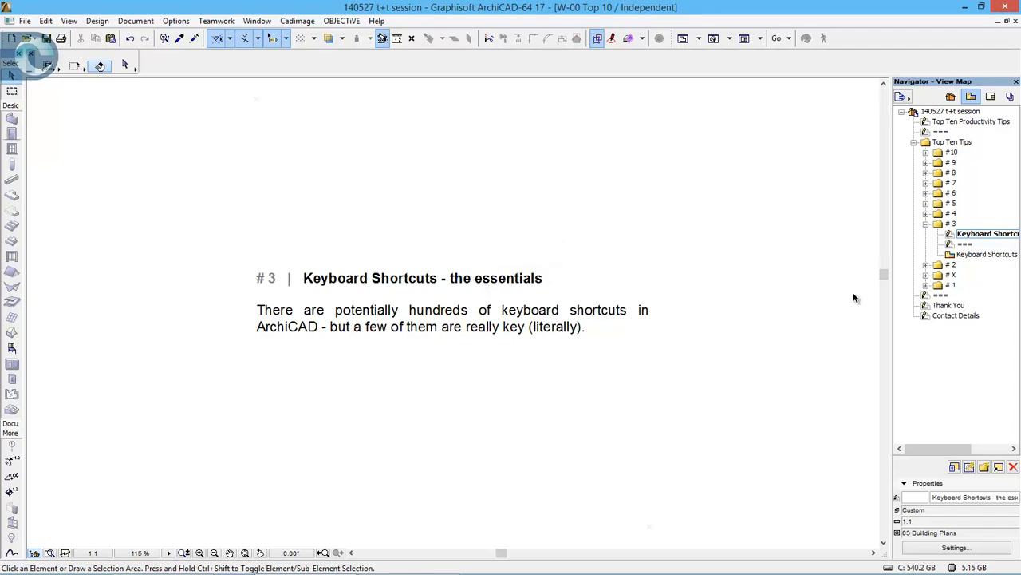
left_click(986, 254)
double_click(986, 254)
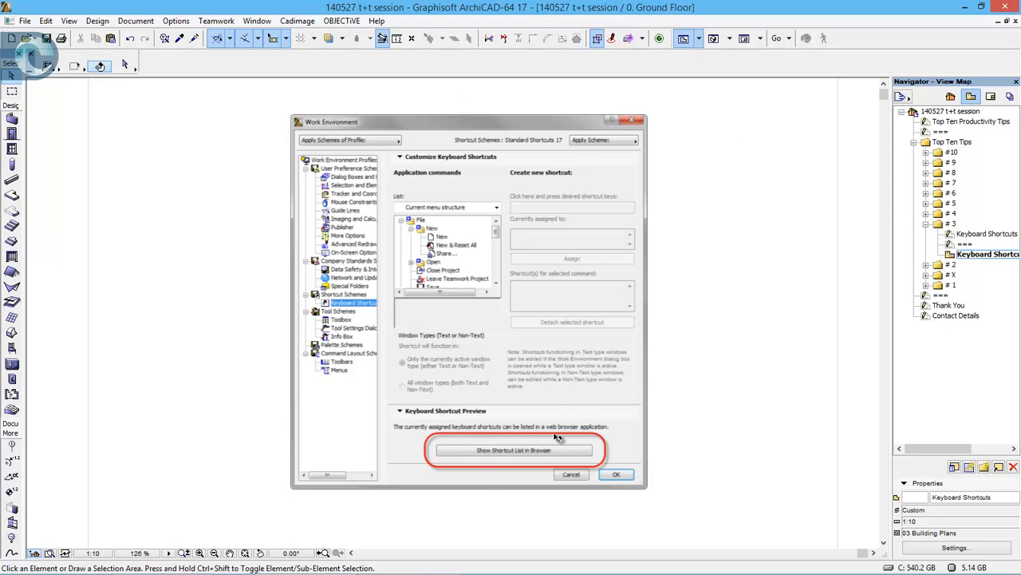
- Open the Keyboard Shortcuts work environment settings, show the shortcut list in the browser, and look through its commands
left_click(178, 22)
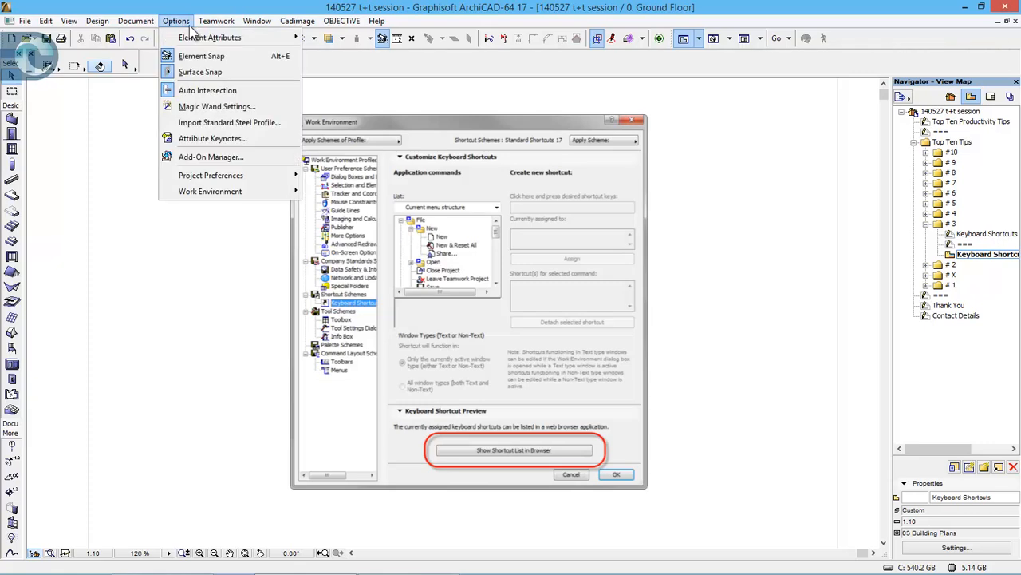
mouse_move(264, 193)
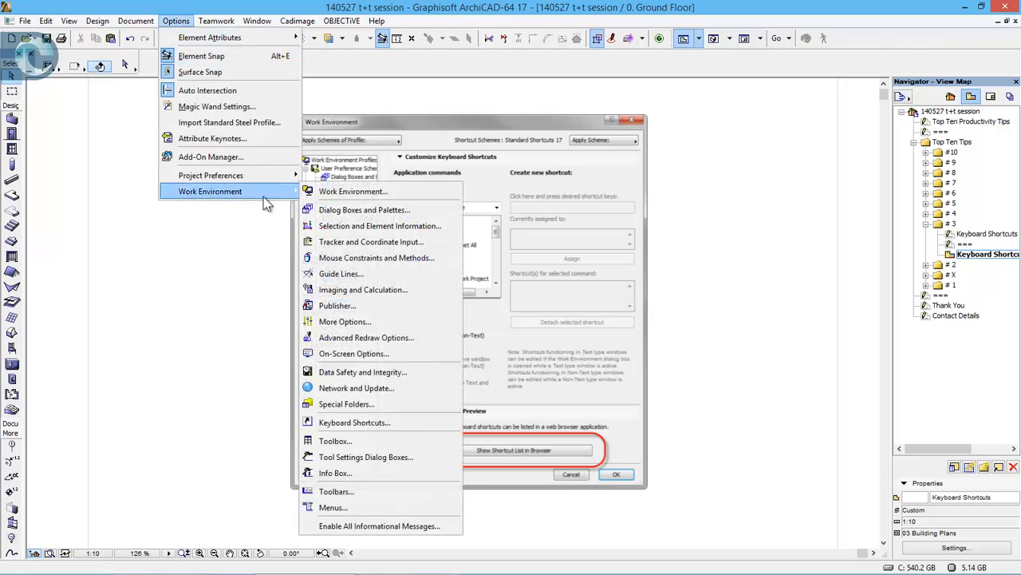
left_click(415, 431)
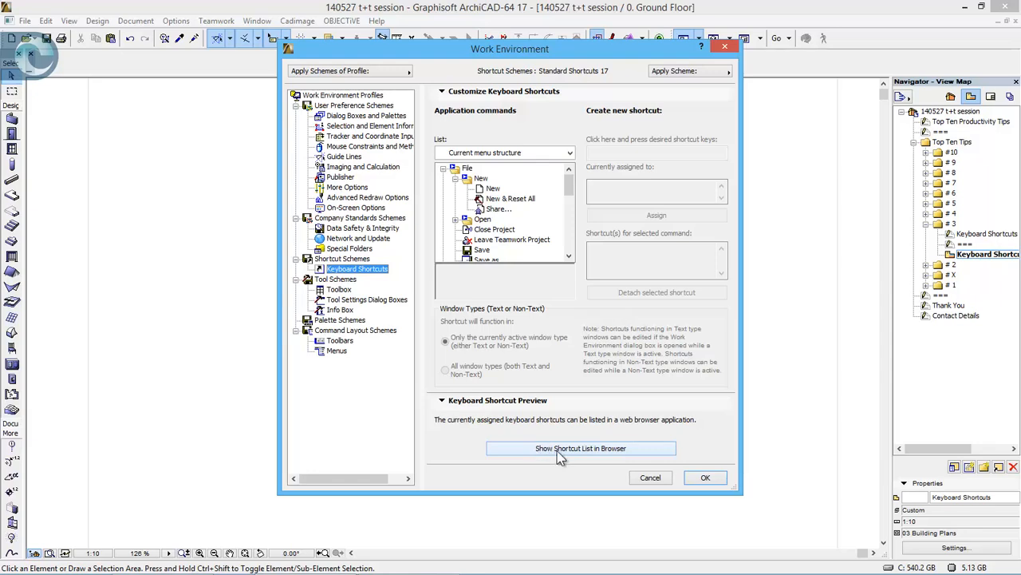
left_click(652, 451)
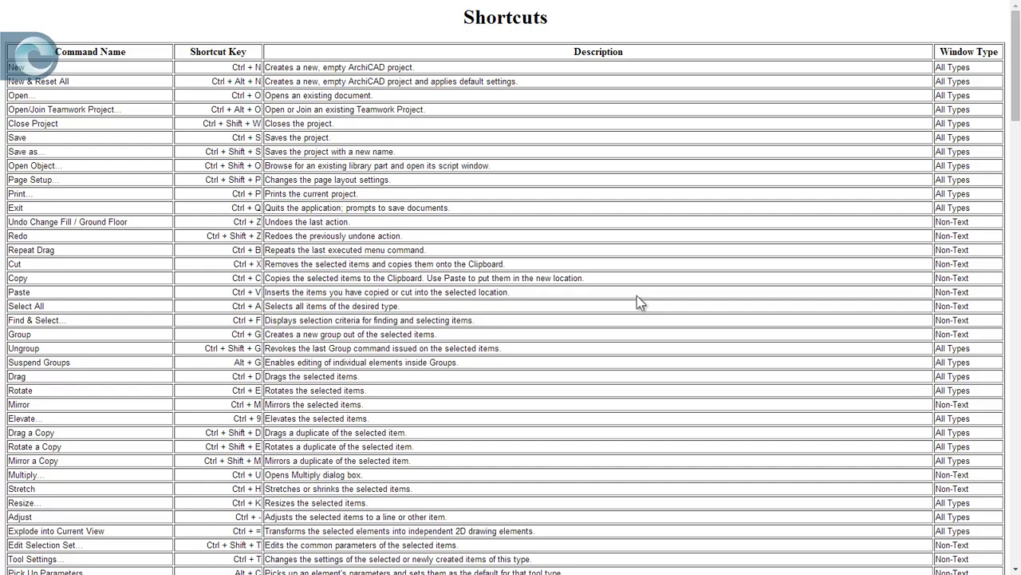
scroll(639, 302, "down", 5)
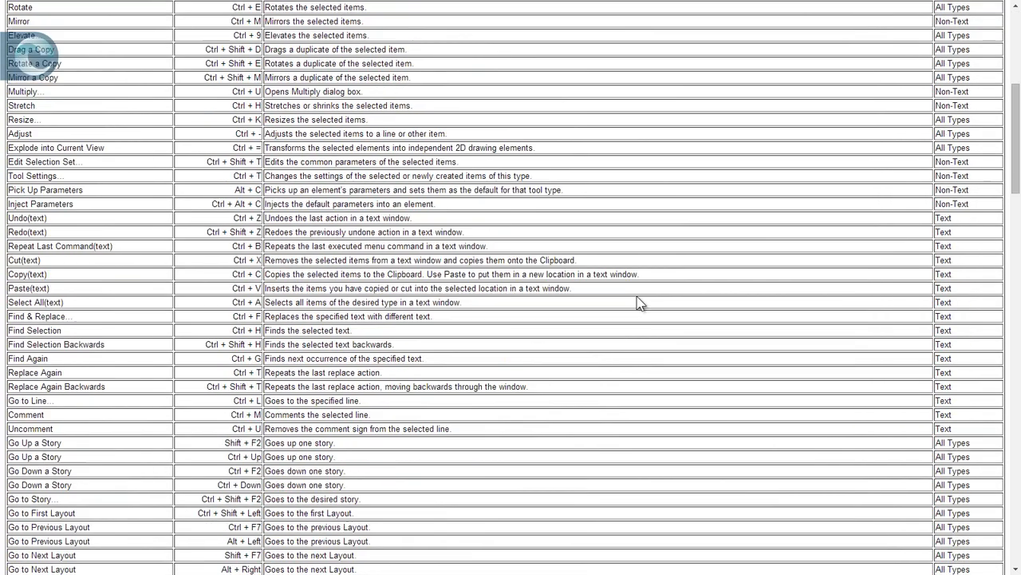
scroll(498, 267, "down", 2)
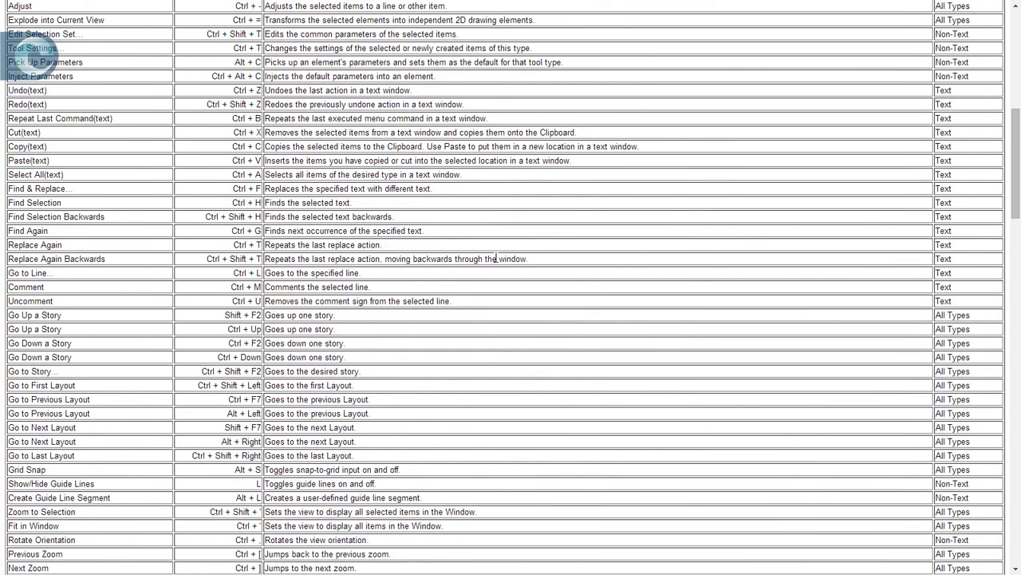
scroll(494, 258, "down", 9)
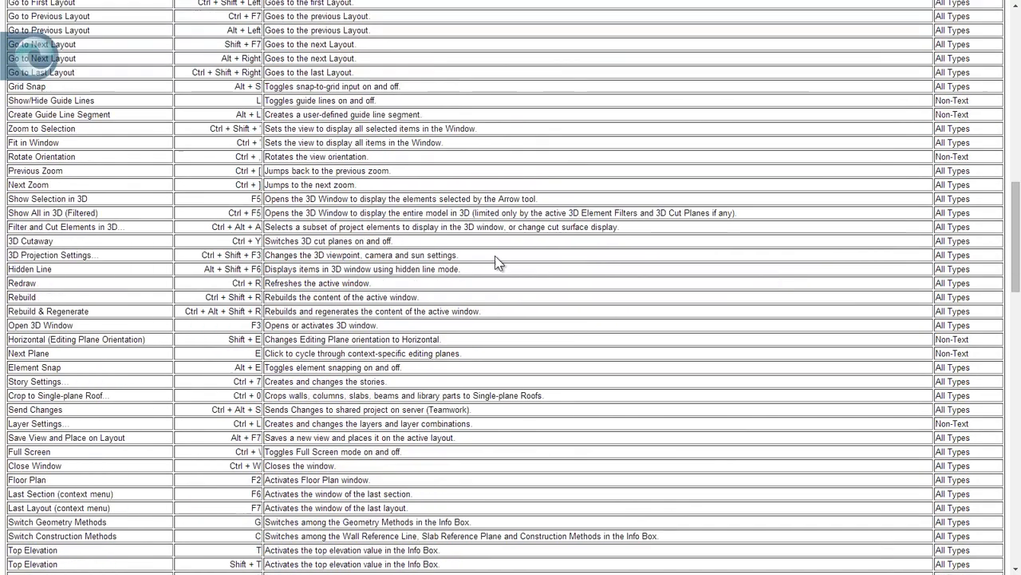
scroll(495, 262, "down", 3)
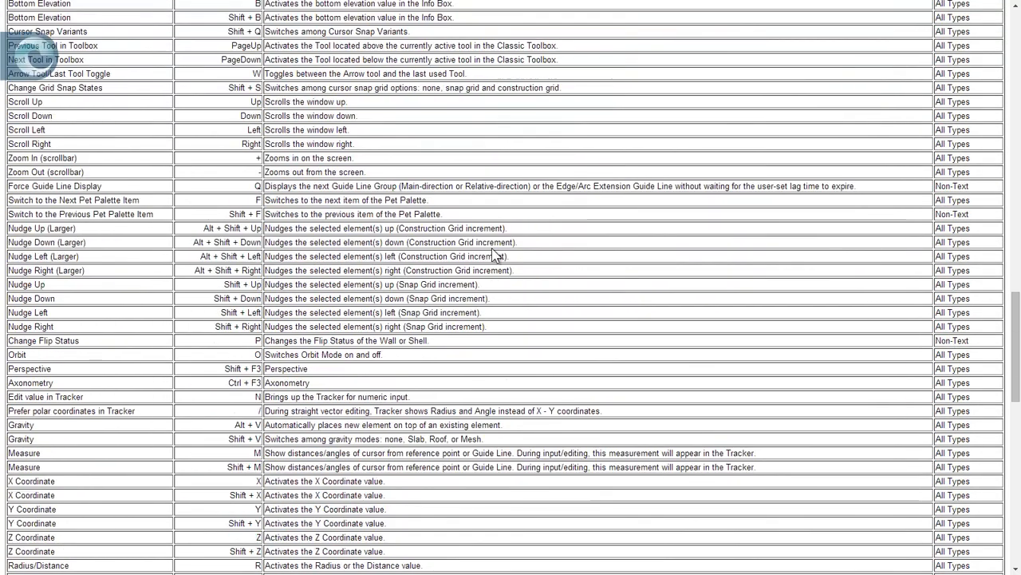
- Read the rest of the shortcut list through Non-customizable shortcuts, highlighting the keys for Cancel operations, Delete Elements and Inject Parameters
scroll(388, 211, "down", 2)
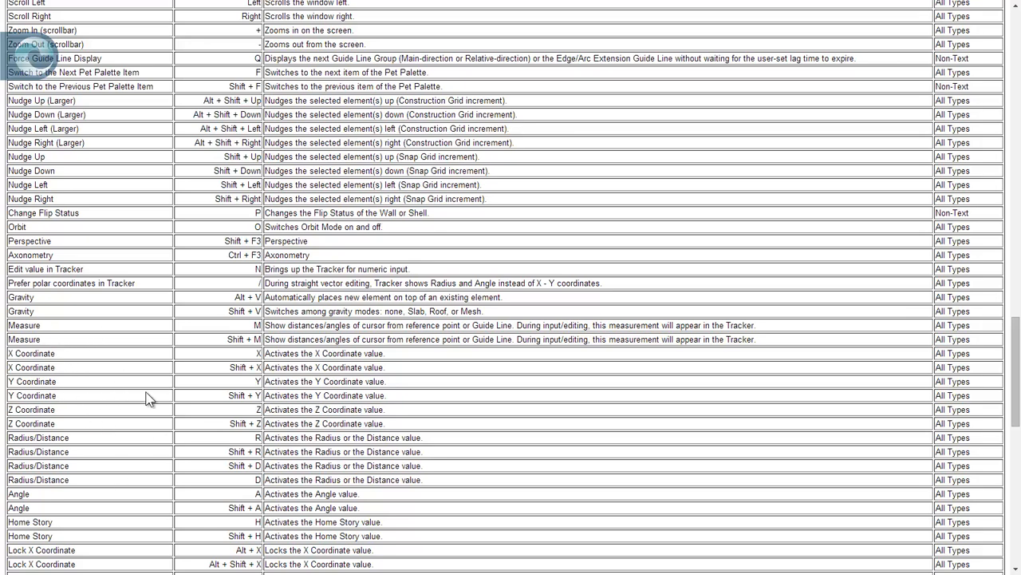
scroll(148, 399, "down", 4)
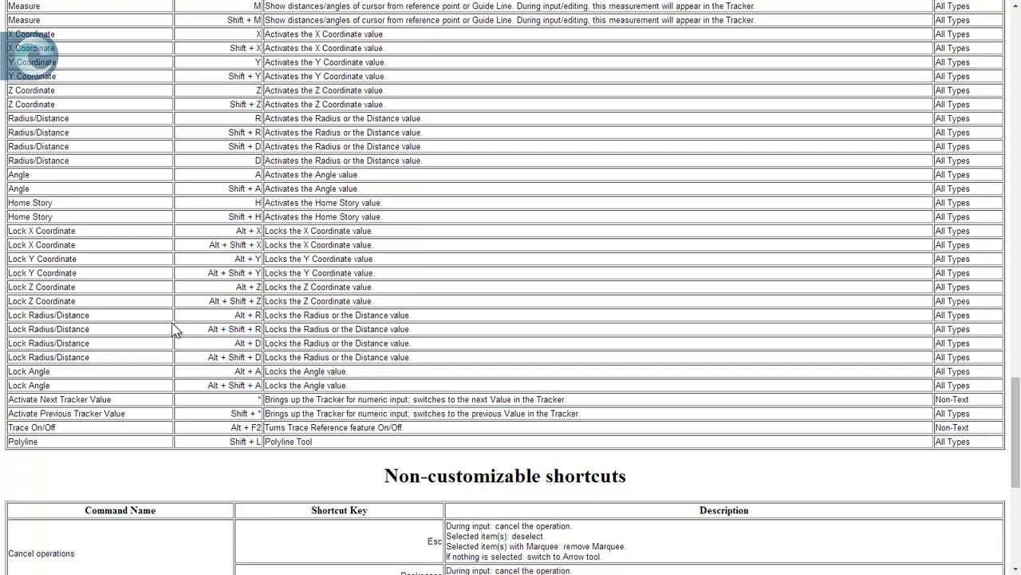
scroll(387, 327, "down", 5)
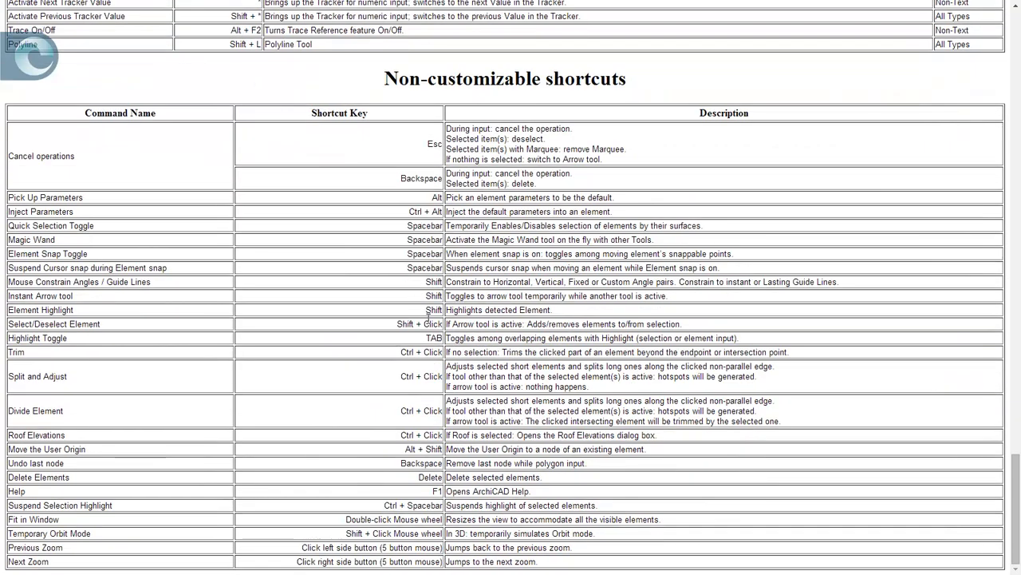
double_click(409, 176)
left_click(428, 477)
double_click(430, 477)
left_click(440, 201)
left_click_drag(411, 211, 447, 213)
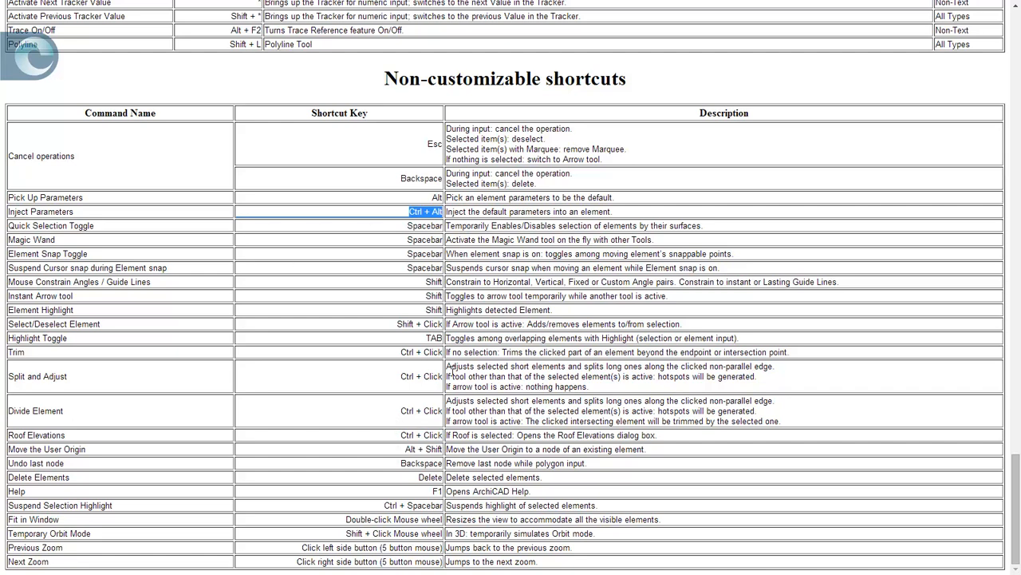
left_click(385, 273)
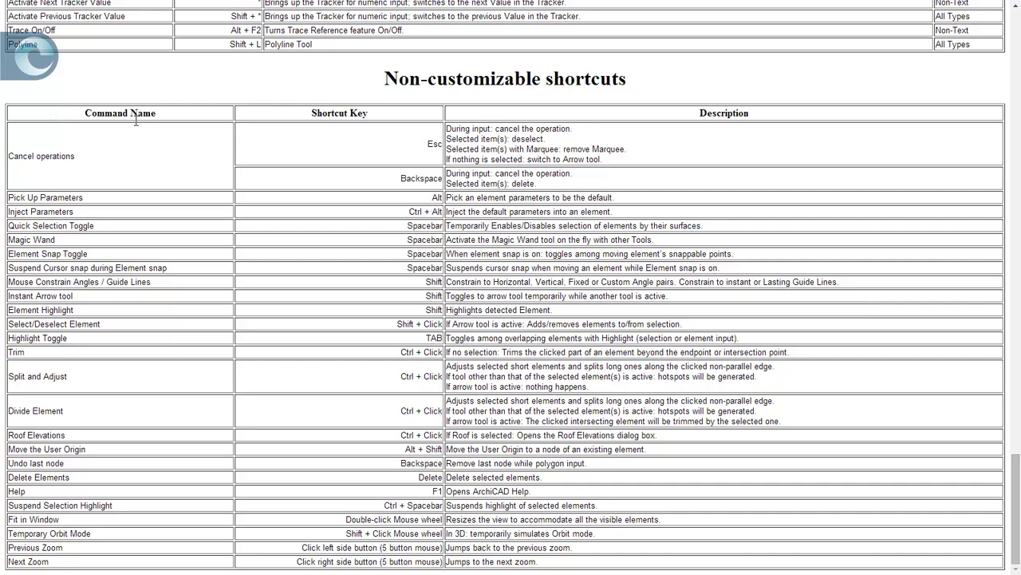
- Highlight the Non-customizable shortcuts table, return to ArchiCAD, and close the Work Environment settings
left_click_drag(135, 120, 500, 547)
left_click(446, 570)
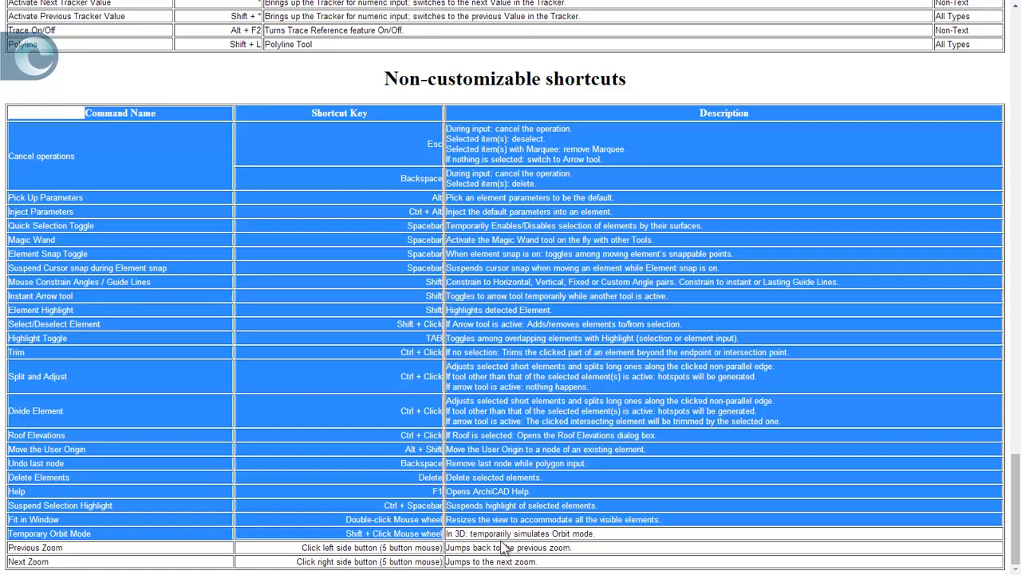
key("alt+Tab")
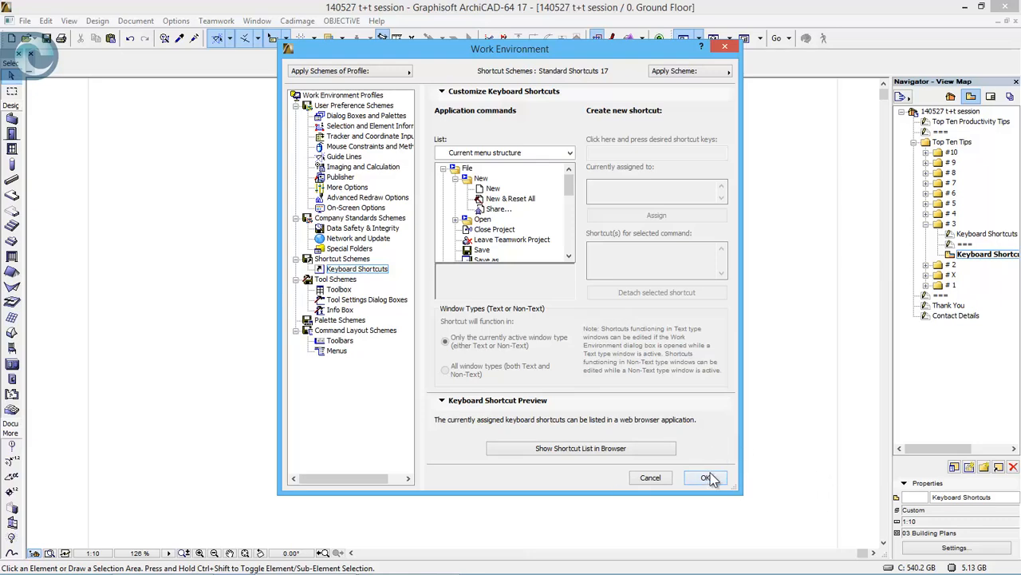
left_click(700, 478)
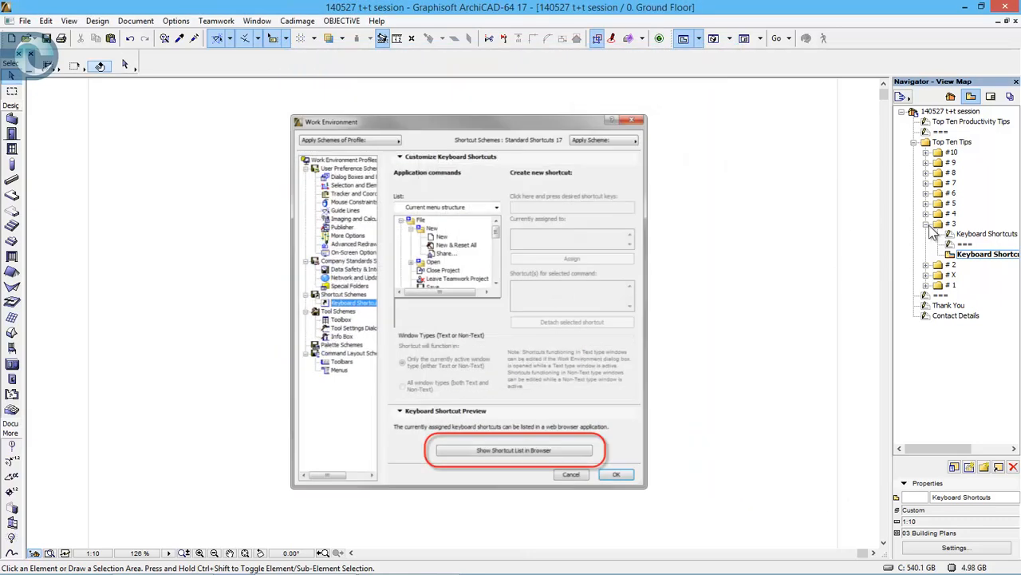
- Collapse tip folder # 3, expand # 2, and open its The Measure Tool sheet and Measure plan view
left_click(927, 224)
left_click(926, 234)
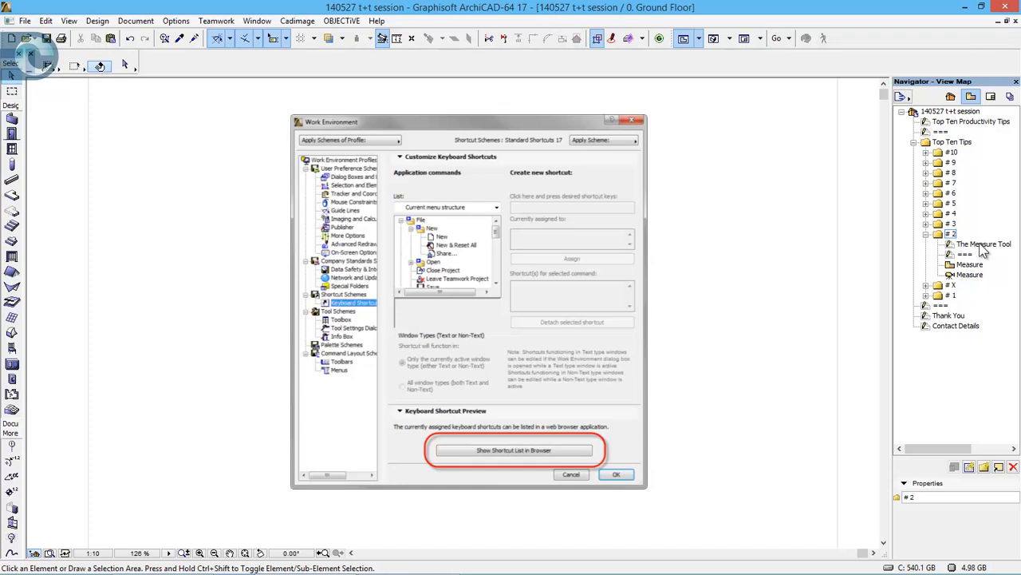
left_click(981, 244)
double_click(981, 246)
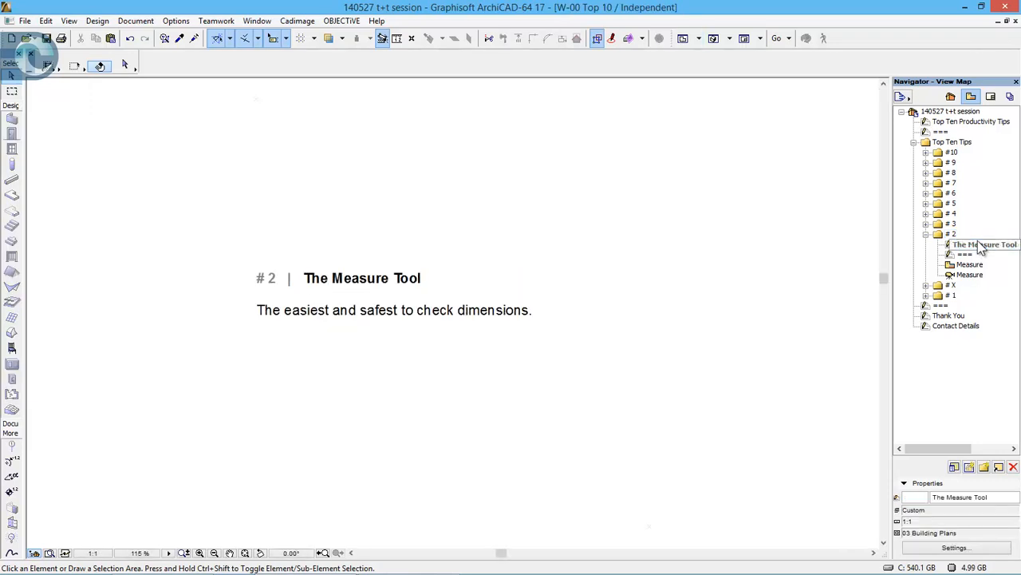
double_click(975, 265)
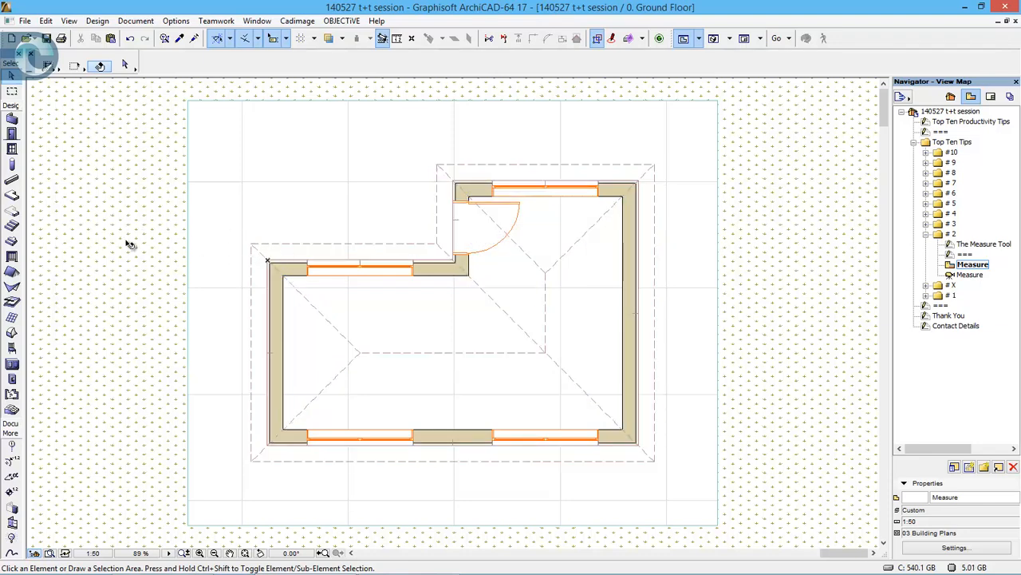
- Draw temporary lines about 750 mm long along the wall on both sides of the window beside the door, and delete them
left_click(16, 425)
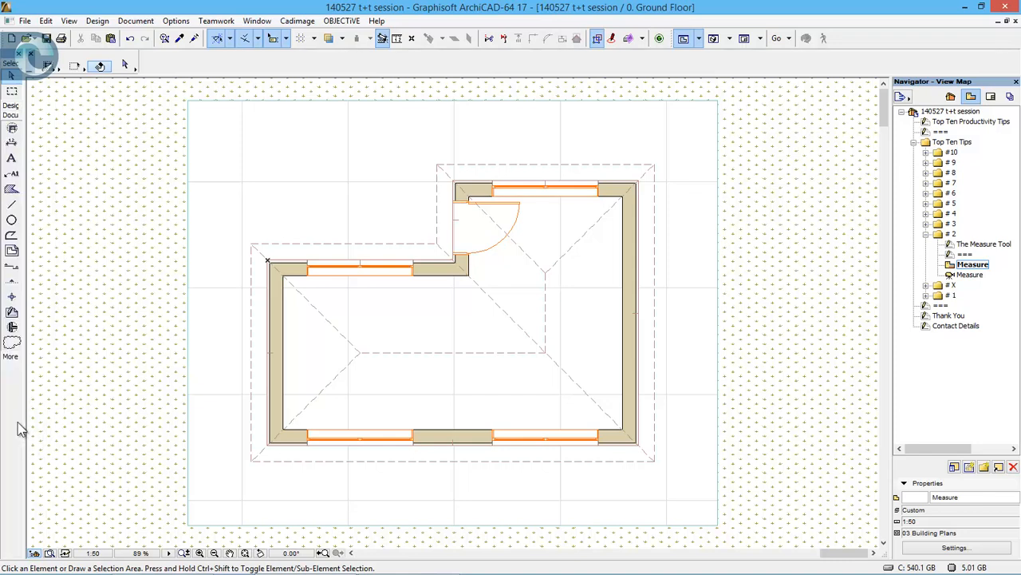
left_click(12, 204)
left_click(453, 181)
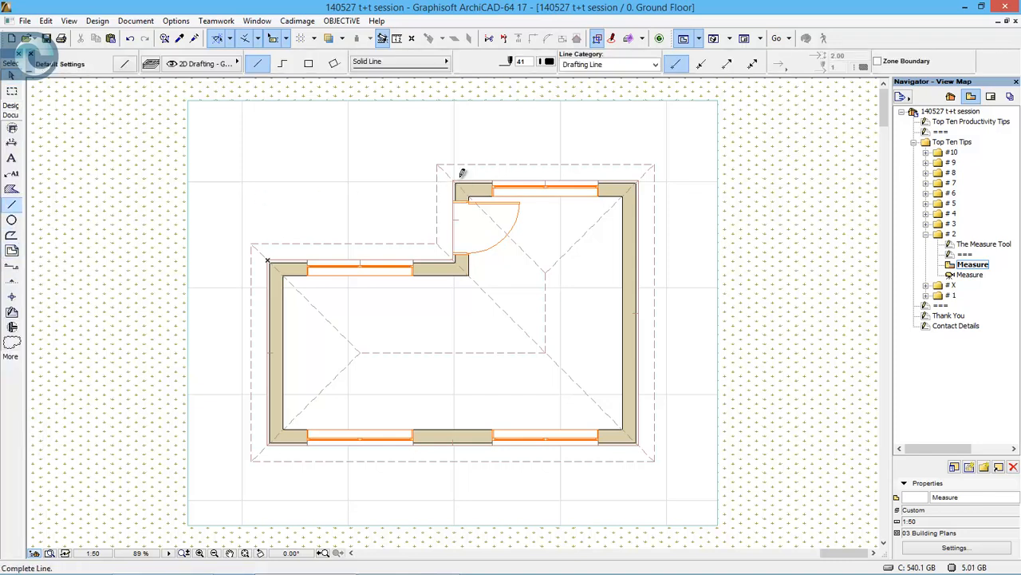
left_click(493, 180)
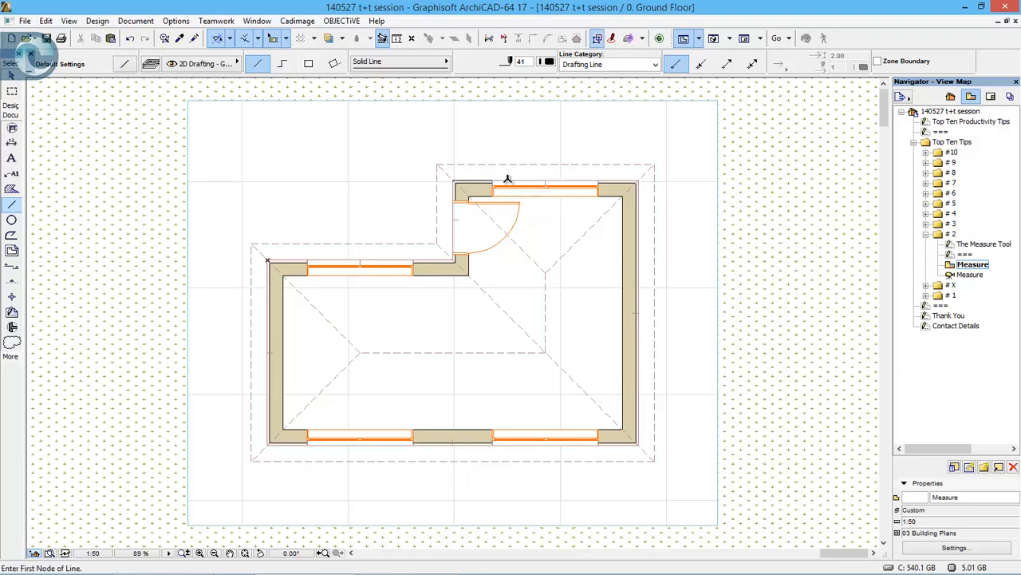
left_click(598, 180)
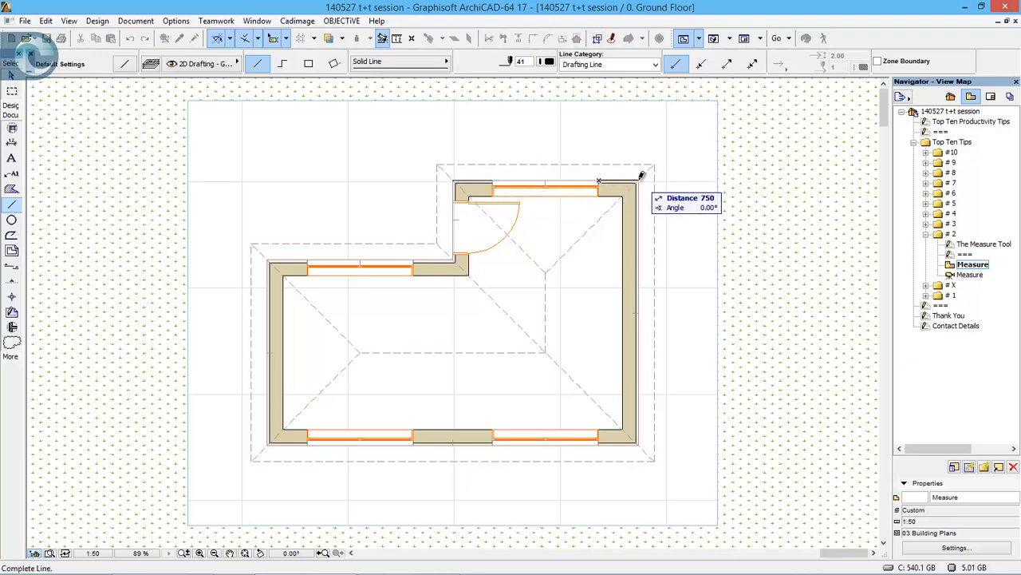
left_click(637, 181)
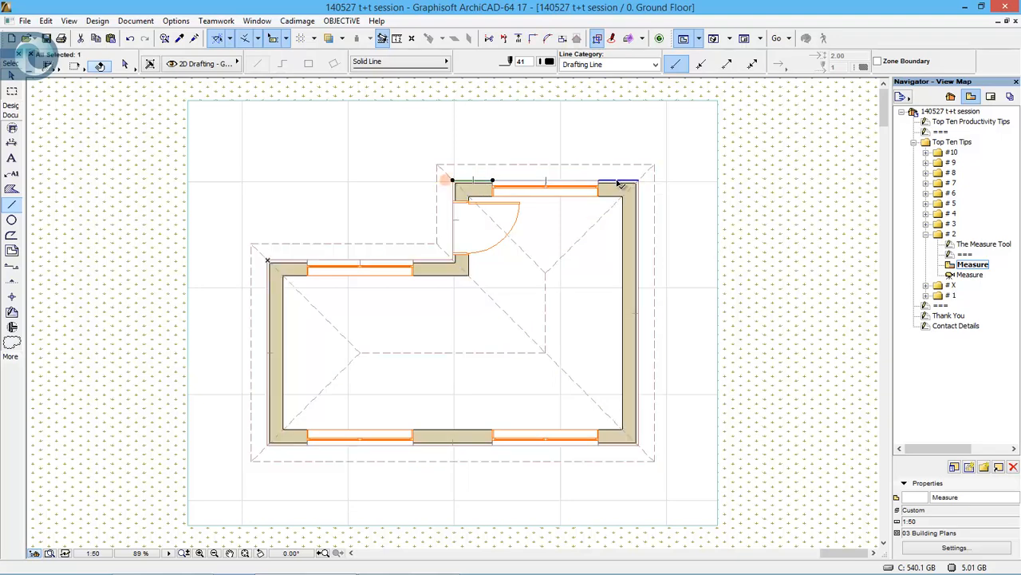
key("ctrl+a")
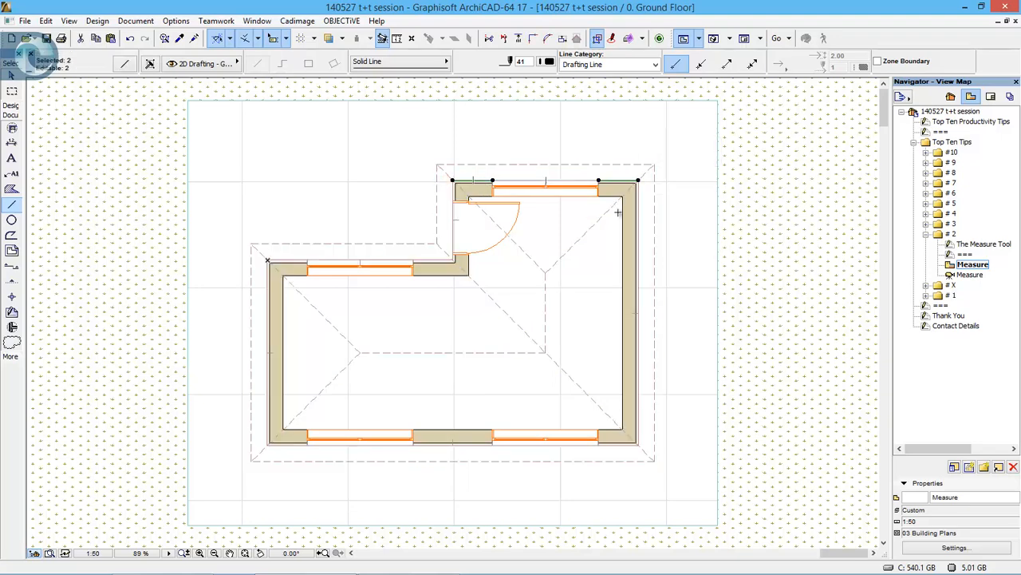
key("Escape")
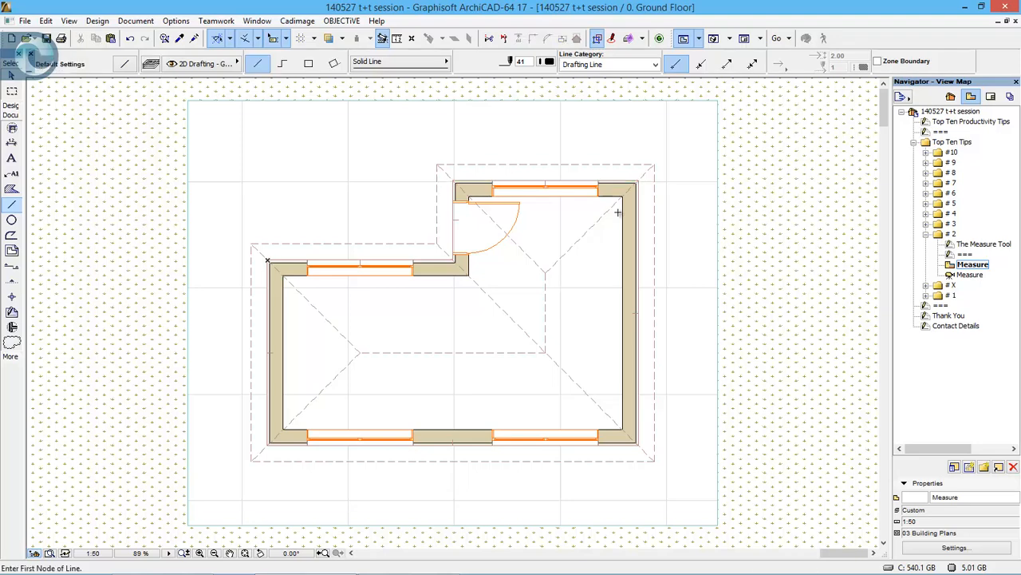
- Check the wall lengths on both sides of the plan's upper-left window with temporary circles, cancelling each circle
left_click(11, 221)
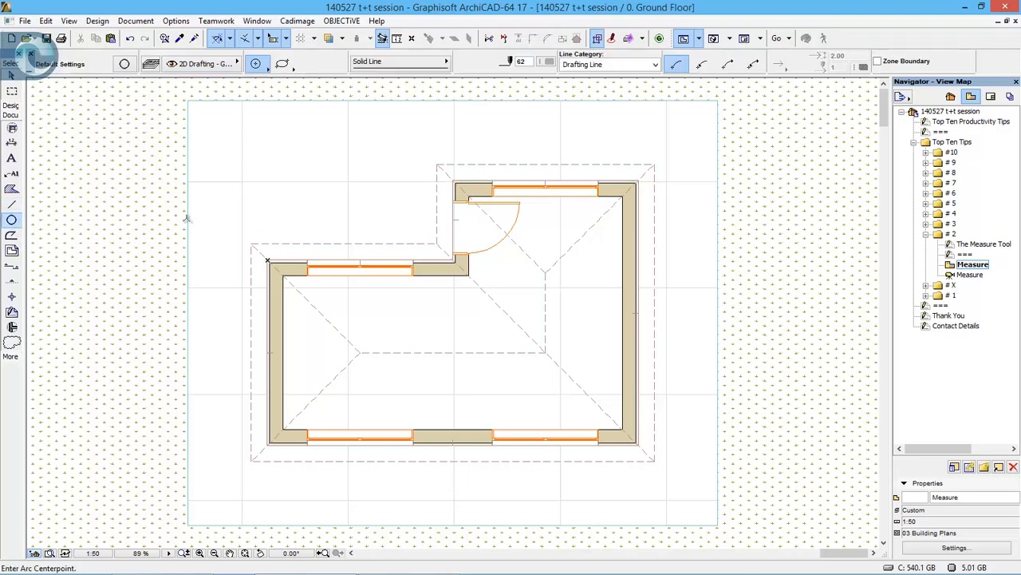
left_click(267, 259)
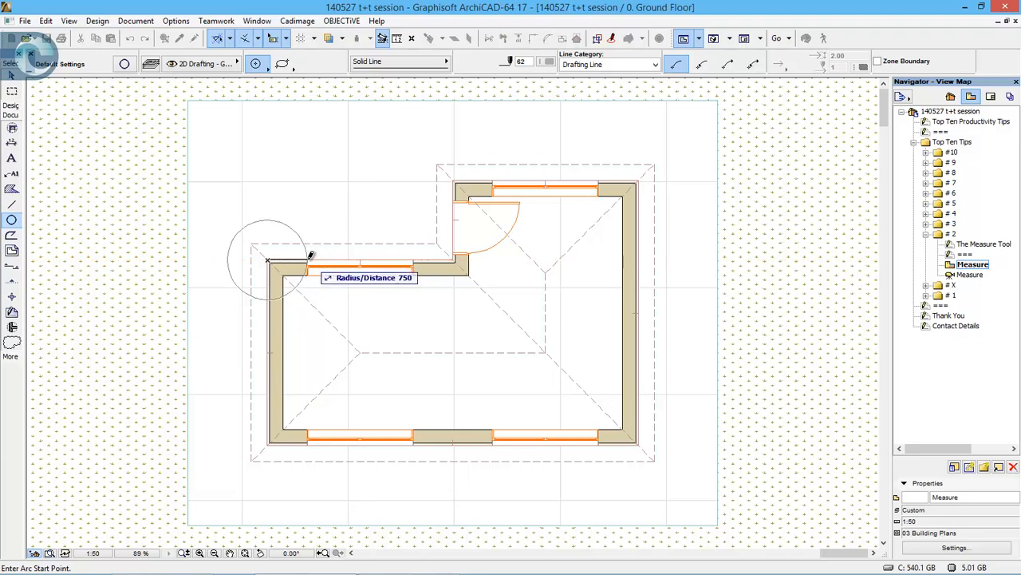
left_click(310, 254)
key("Escape")
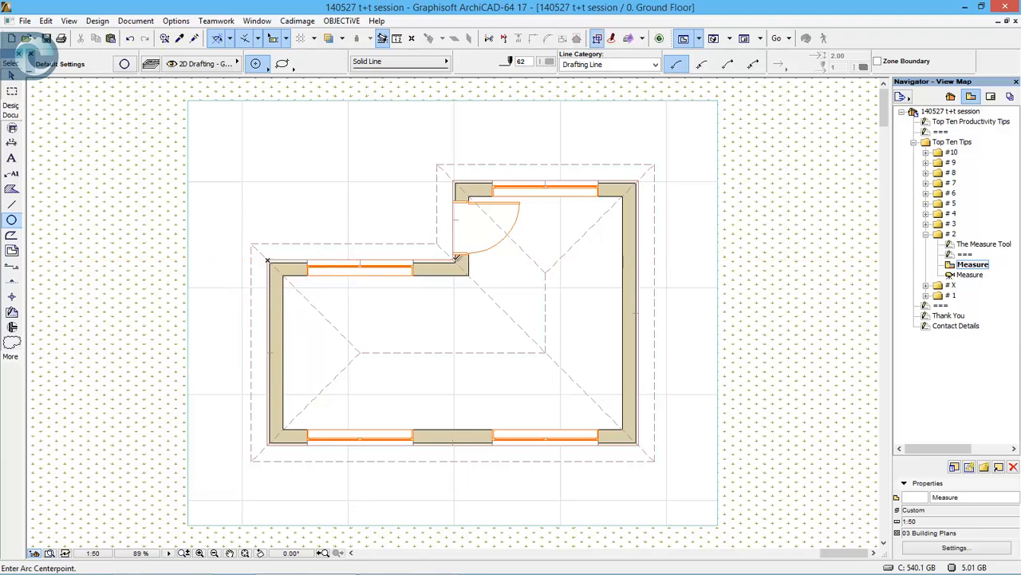
left_click(414, 257)
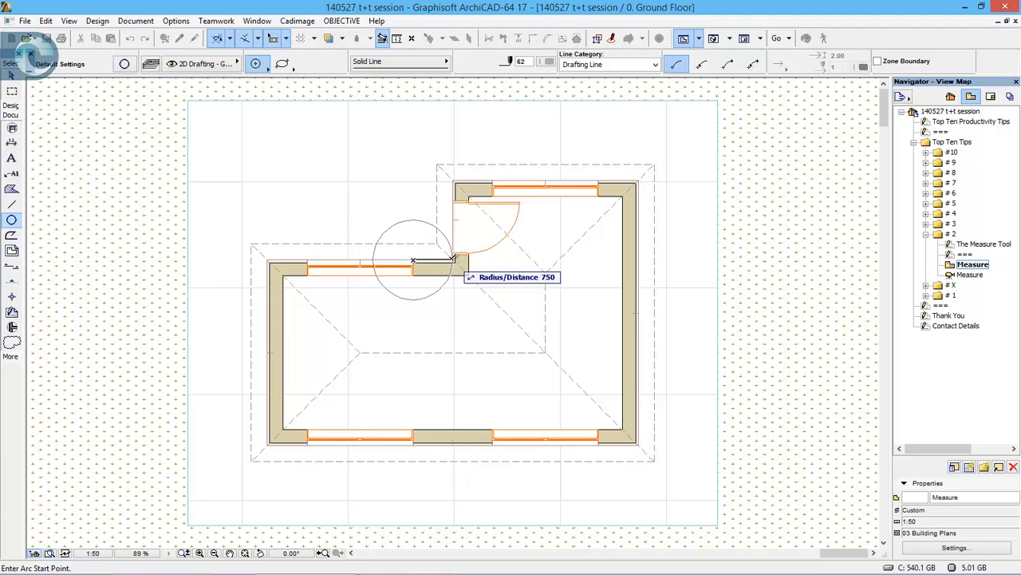
key("Escape")
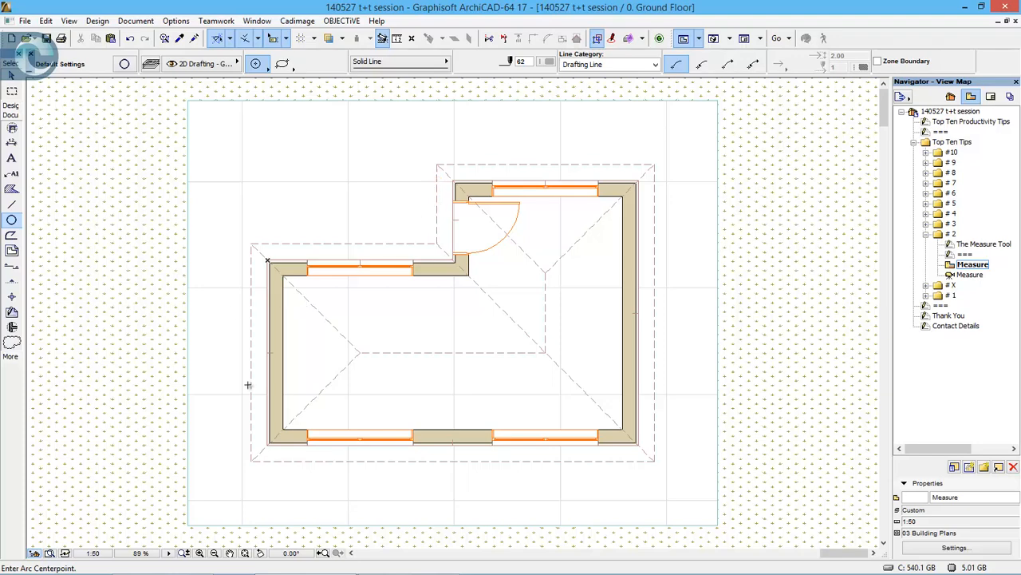
- Measure around the building's outer wall corners with the Measure tool to check its side lengths, perimeter and area, and finish measuring
left_click(397, 41)
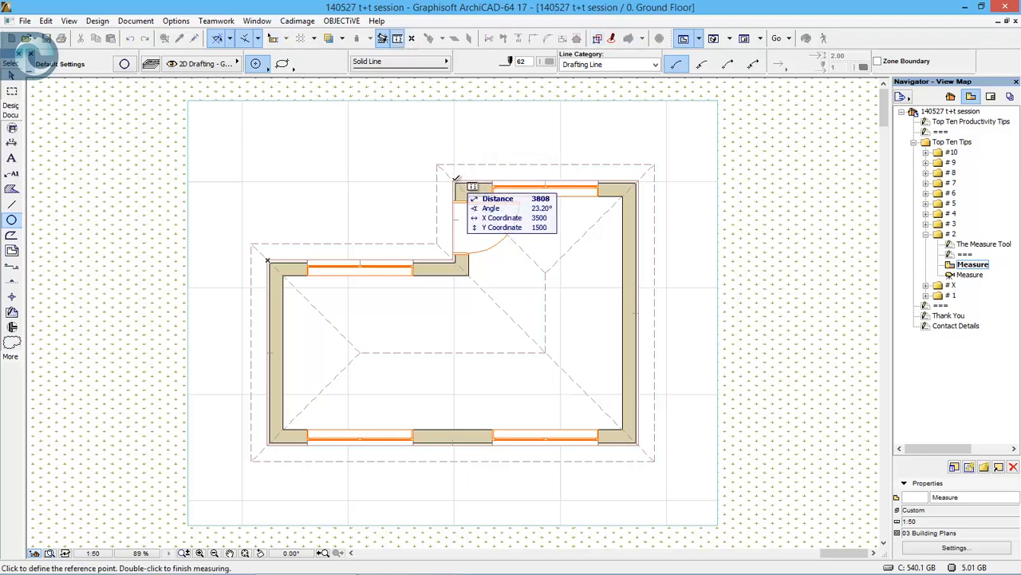
left_click(453, 181)
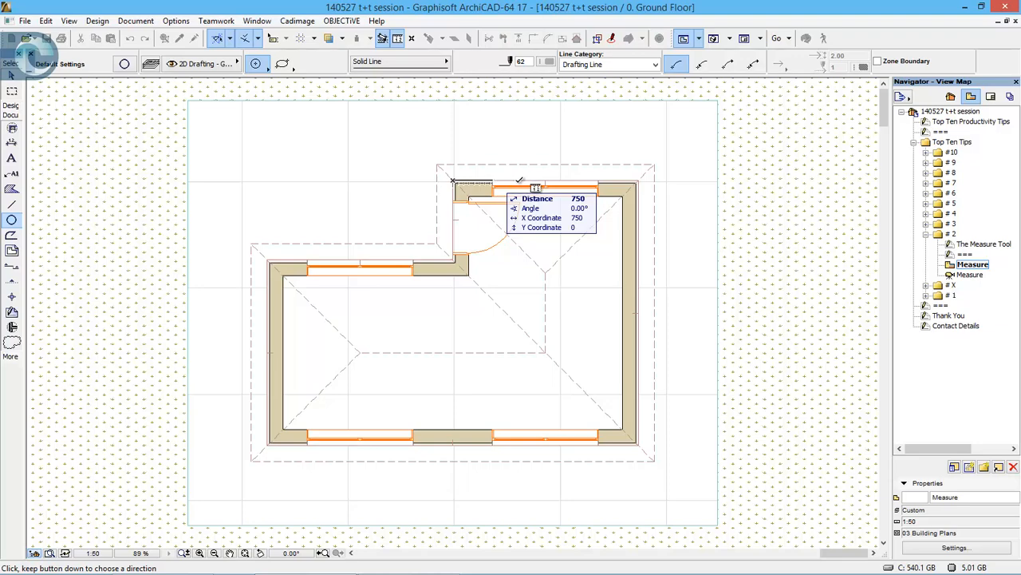
left_click(638, 180)
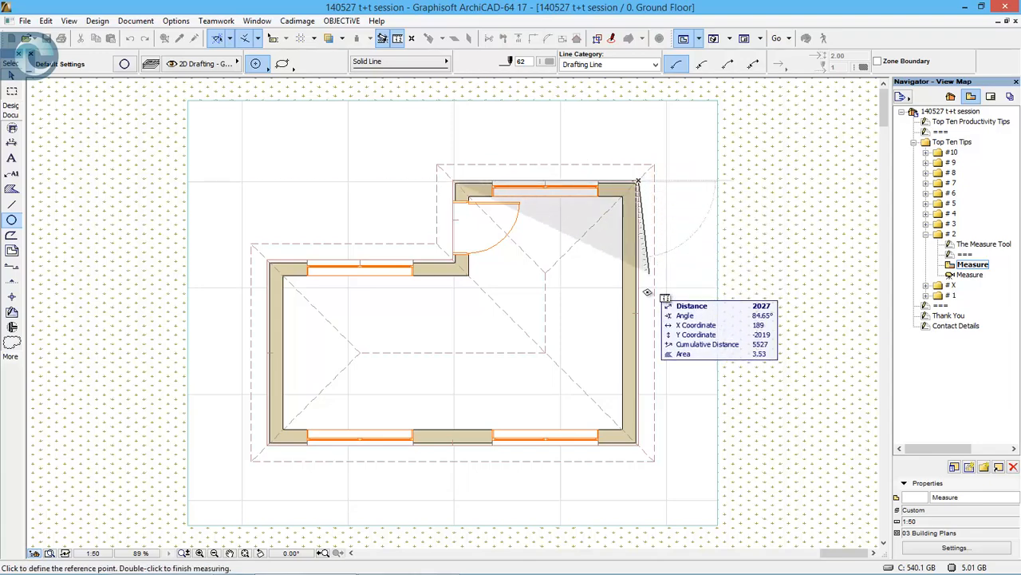
left_click(638, 443)
left_click(268, 443)
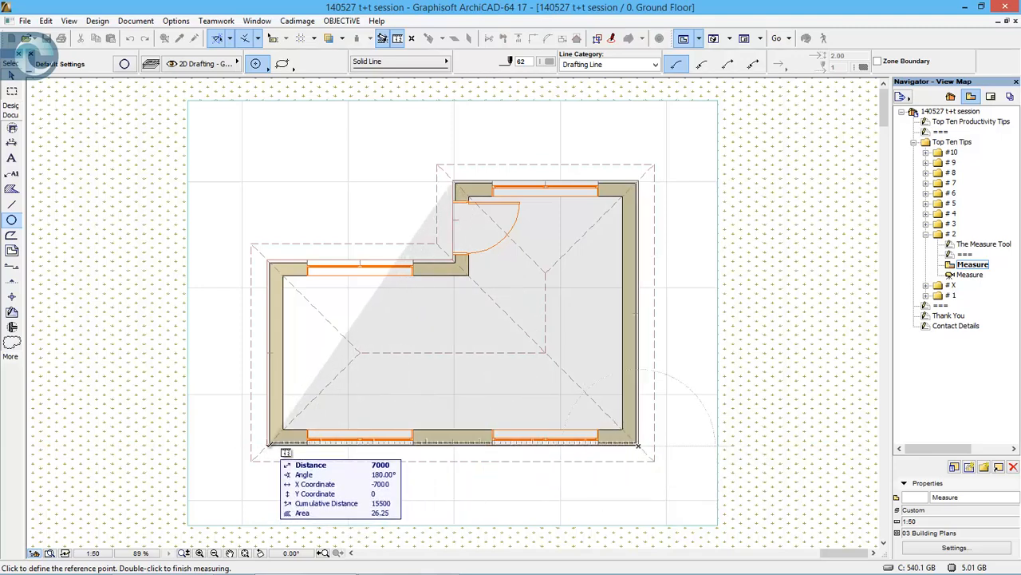
left_click(268, 262)
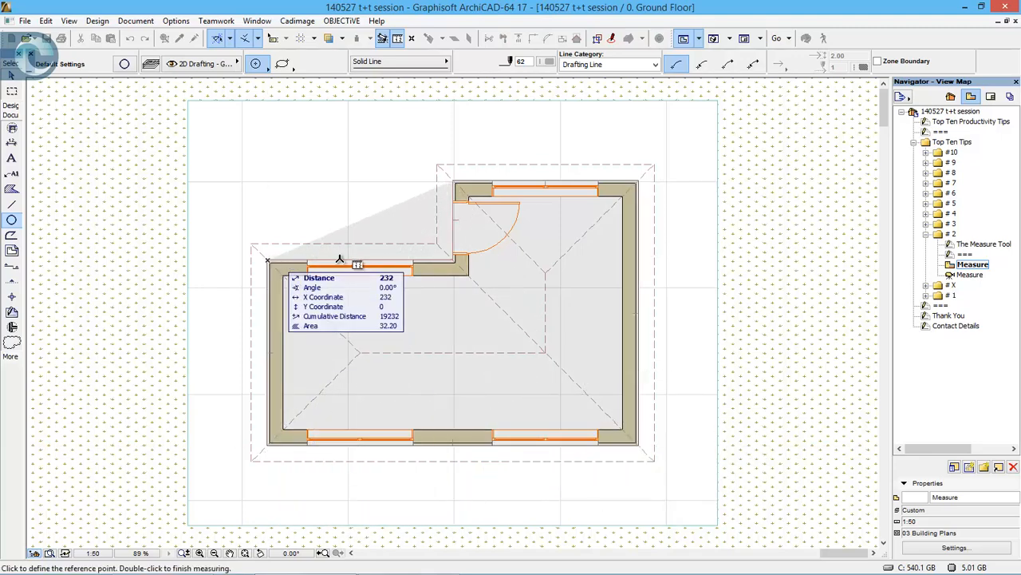
left_click(453, 262)
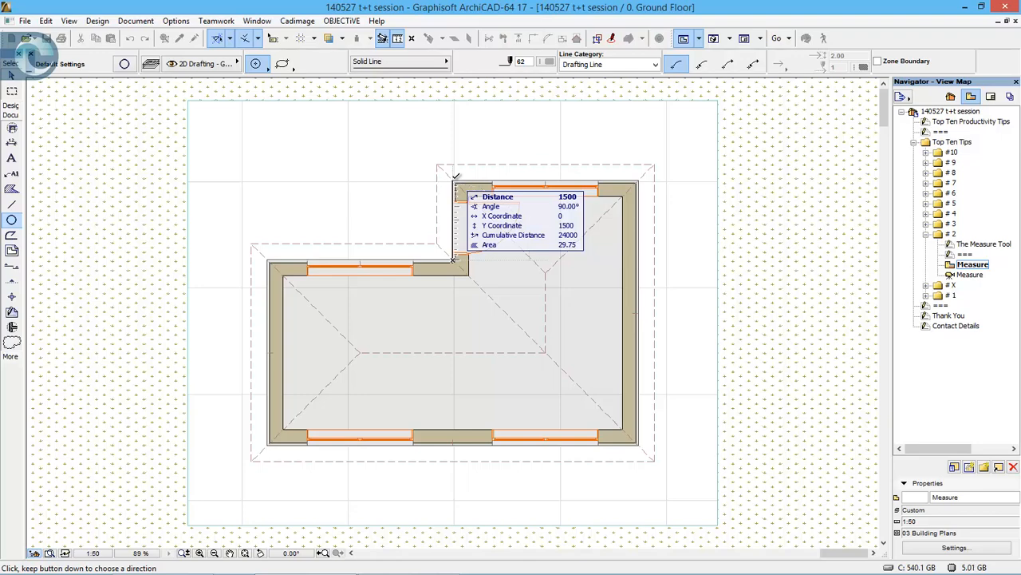
left_click(267, 261)
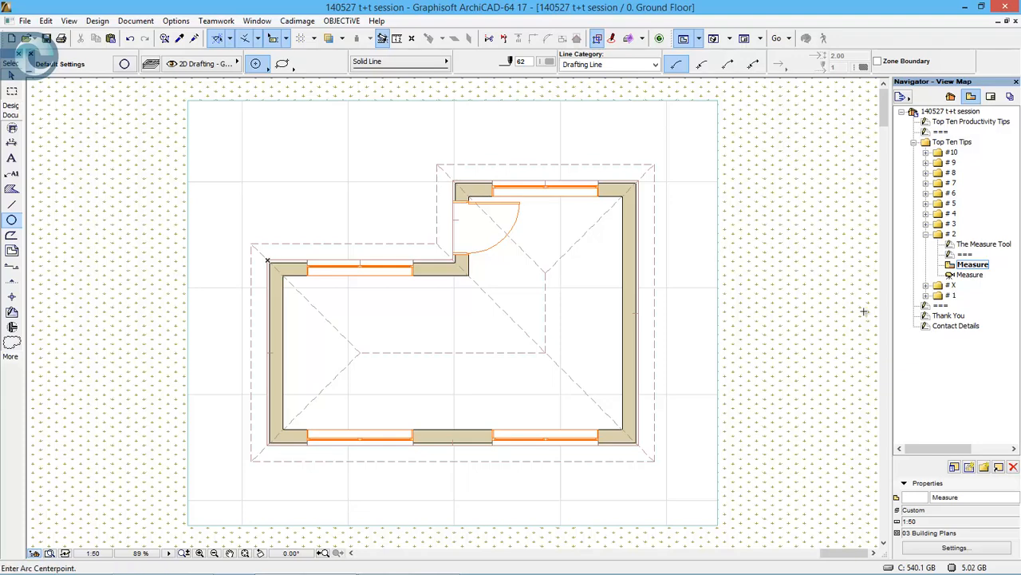
- Open the Measure 3D view and measure around all four edges of the paved slab with the Measure tool, orbiting between corners
double_click(970, 274)
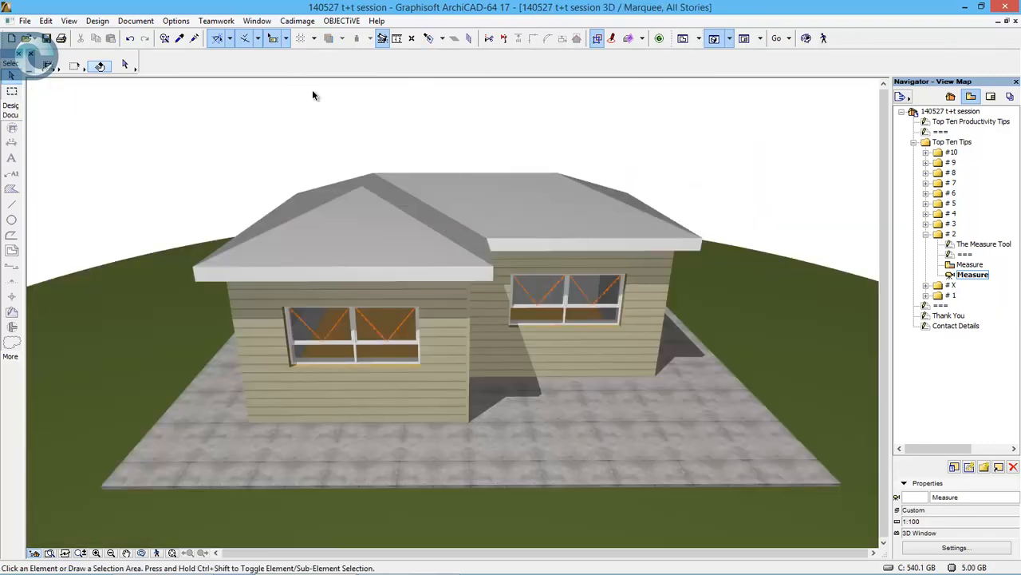
key("m")
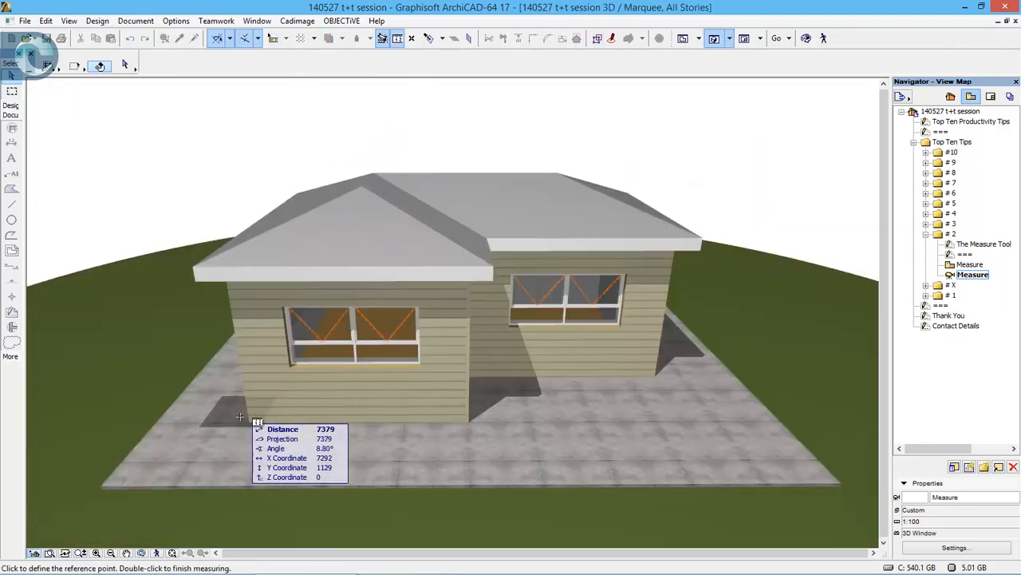
left_click(101, 483)
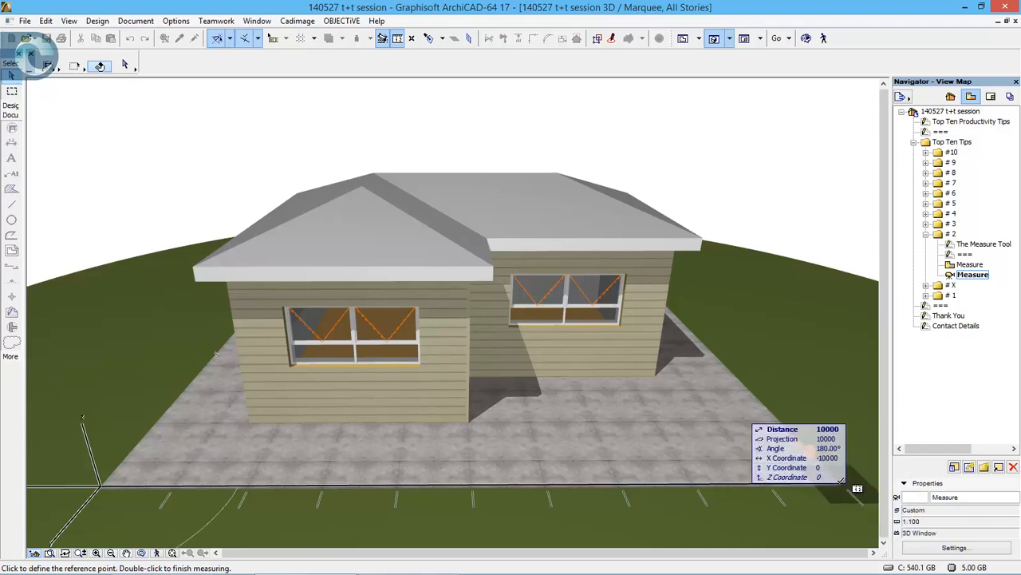
key("Escape")
left_click(841, 482)
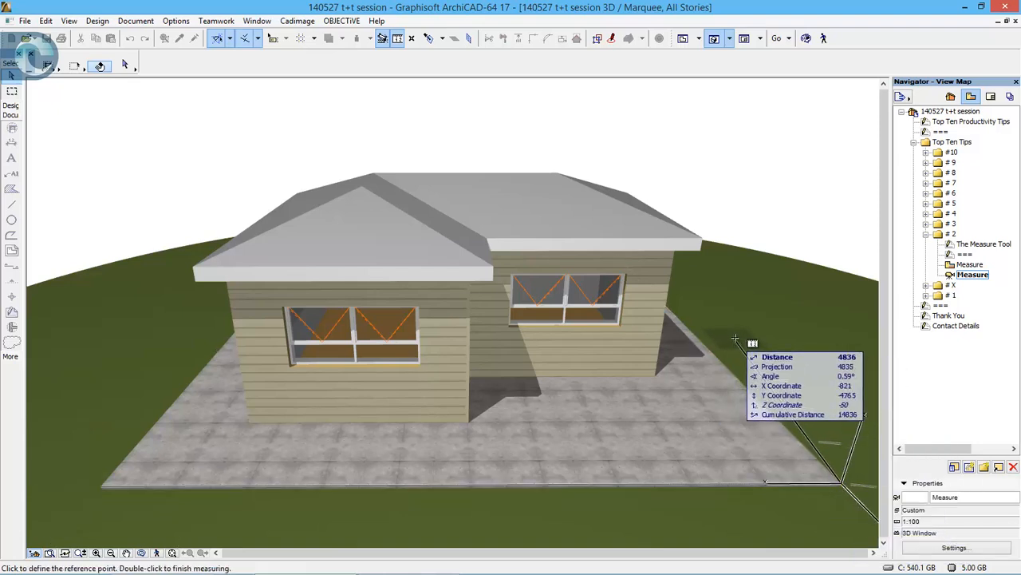
middle_click_drag(656, 333, 740, 339, "shift")
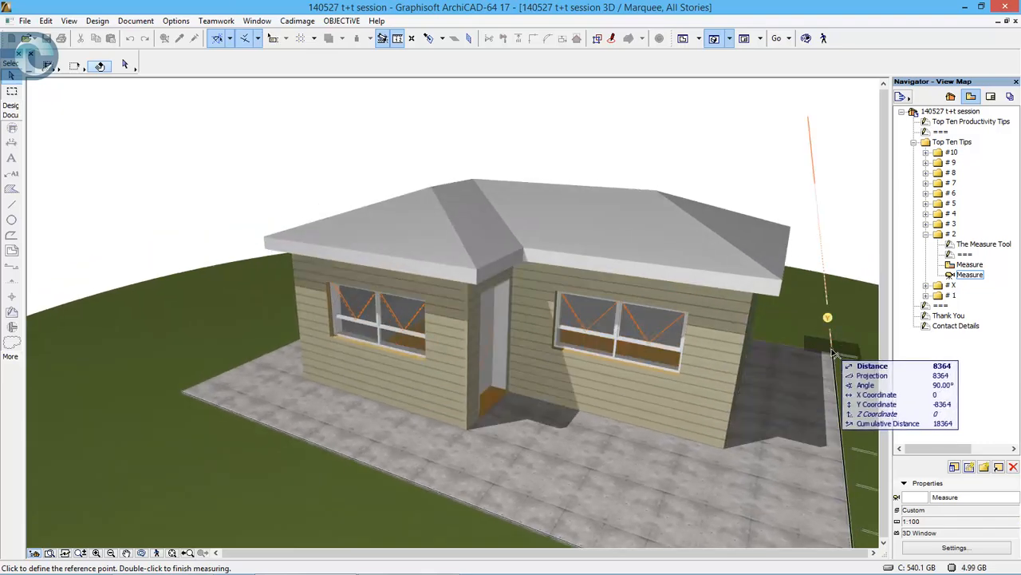
left_click(836, 358)
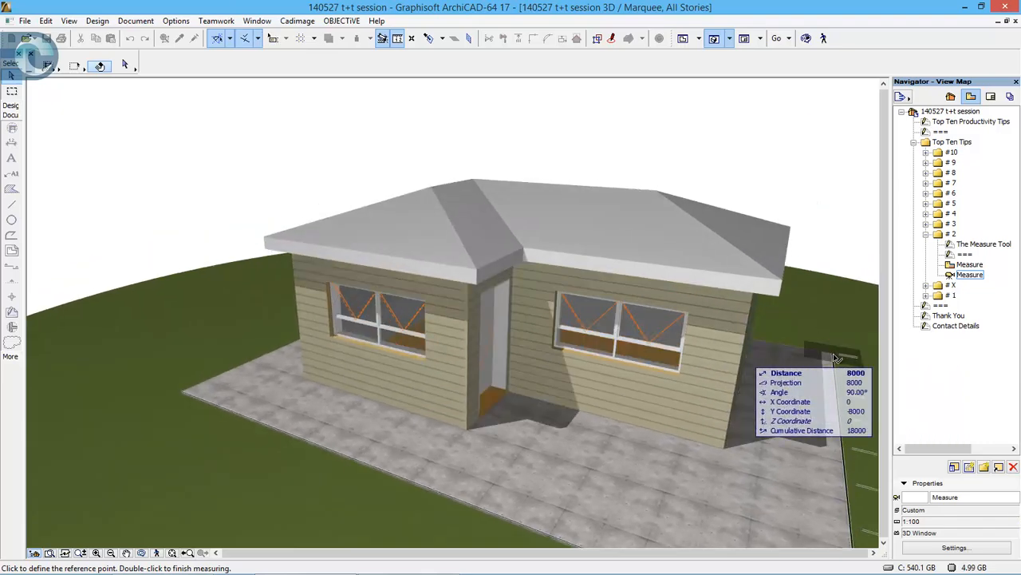
middle_click_drag(594, 341, 110, 312, "shift")
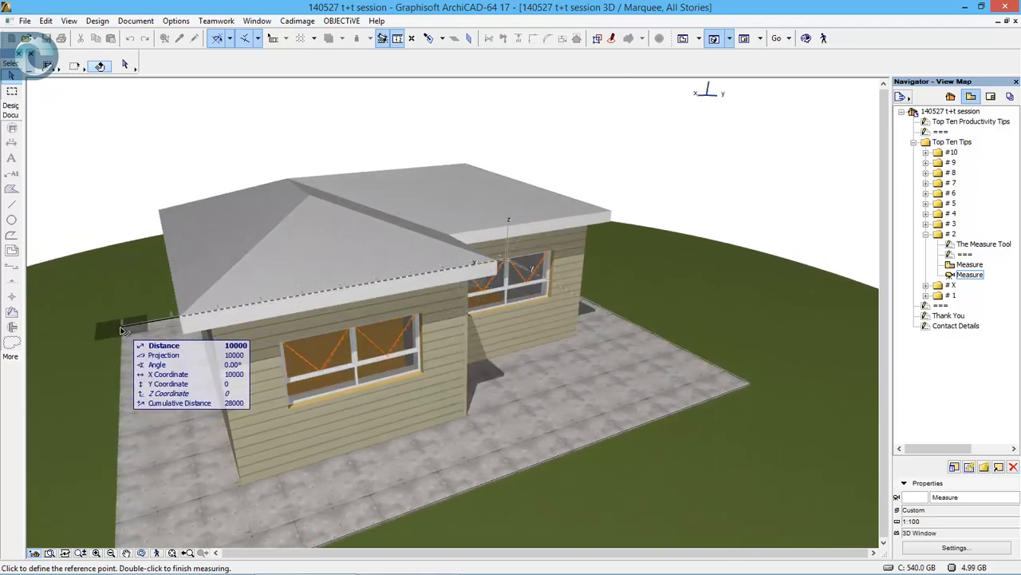
left_click(121, 330)
middle_click_drag(114, 444, 210, 324, "shift")
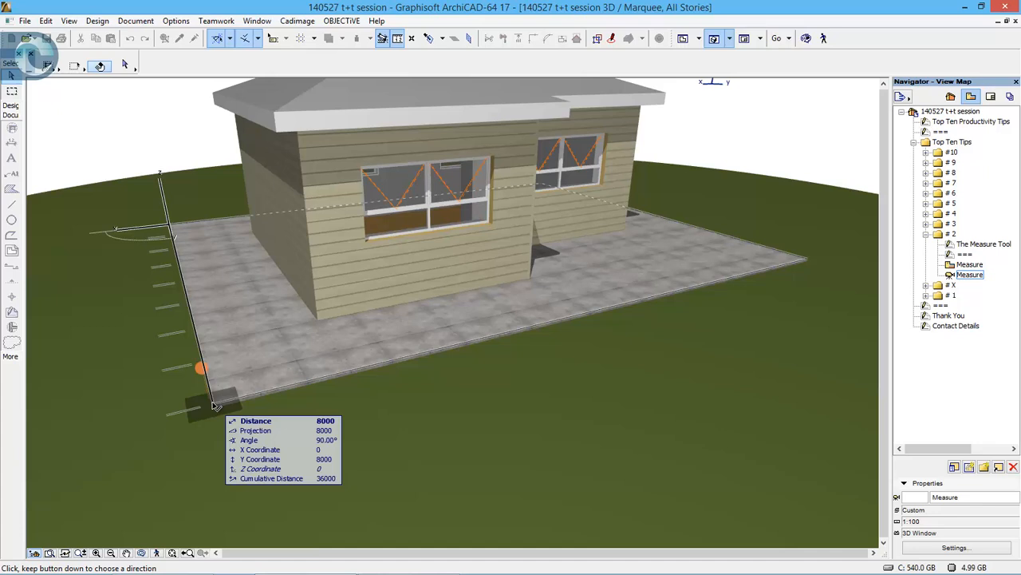
key("Escape")
- Return to the floor plan and draw a horizontal wall above the building, transferring its 2899 mm length from a roof corner-to-ridge measurement
key("F2")
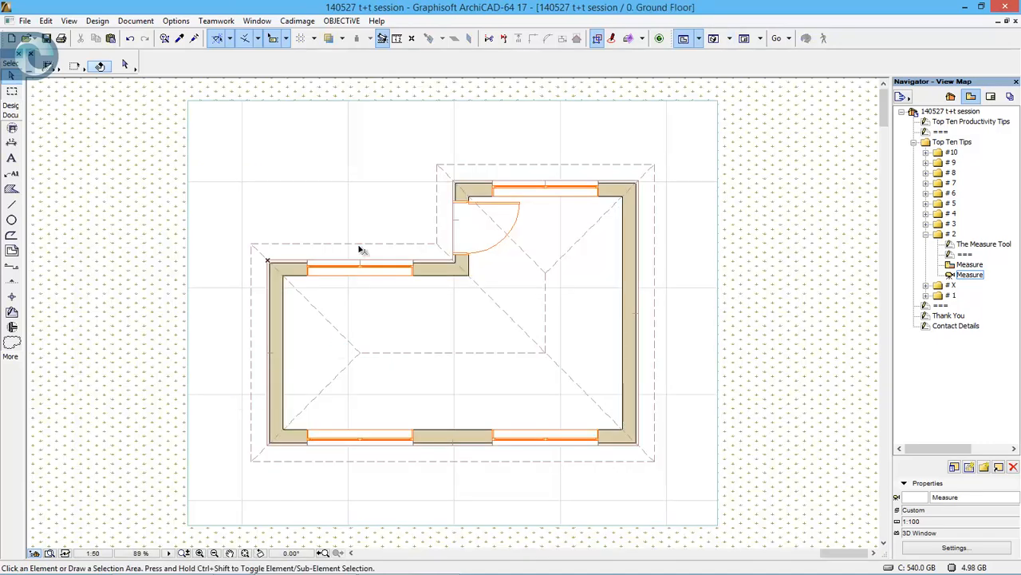
left_click(14, 109)
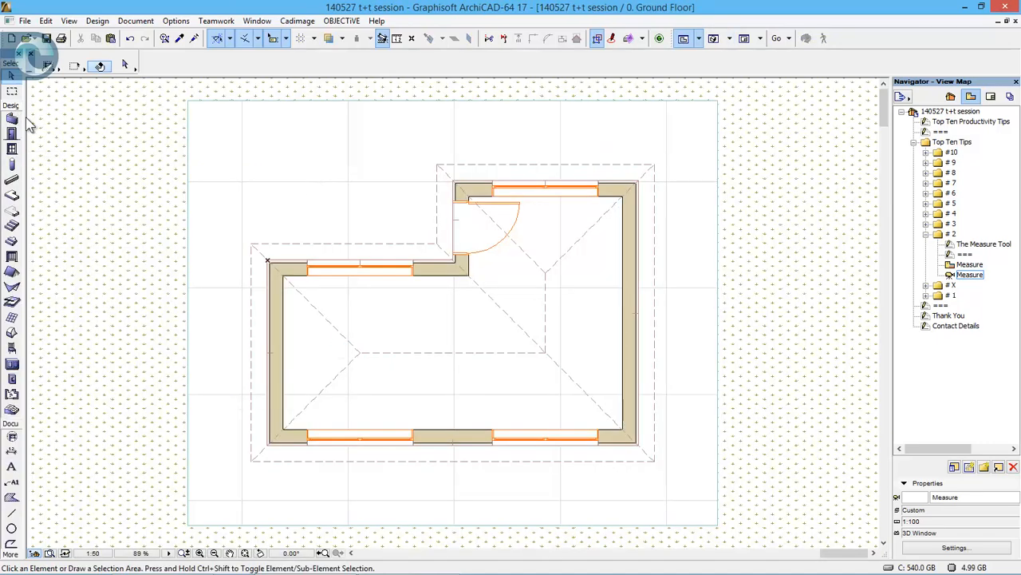
left_click(12, 119)
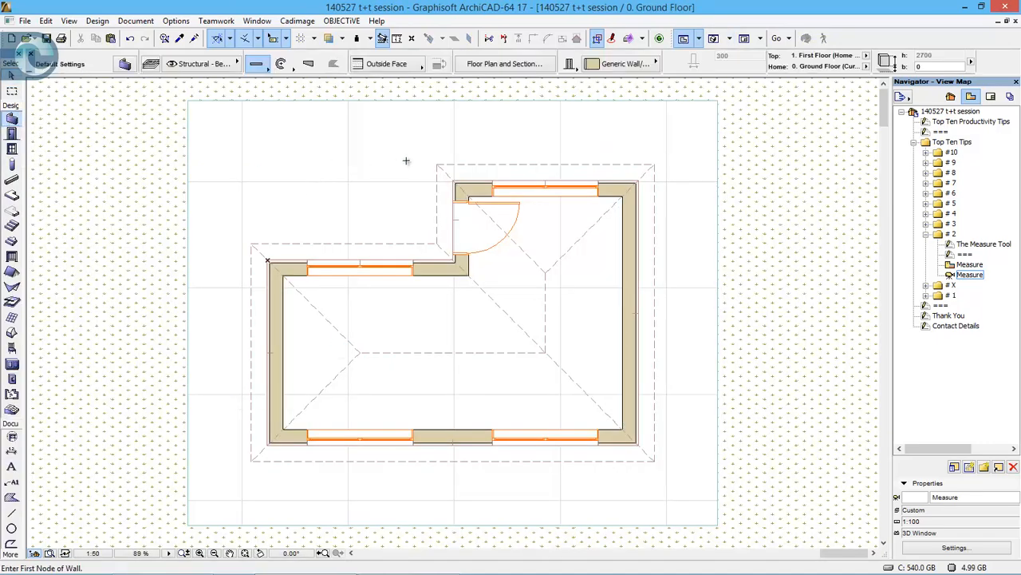
left_click(264, 144)
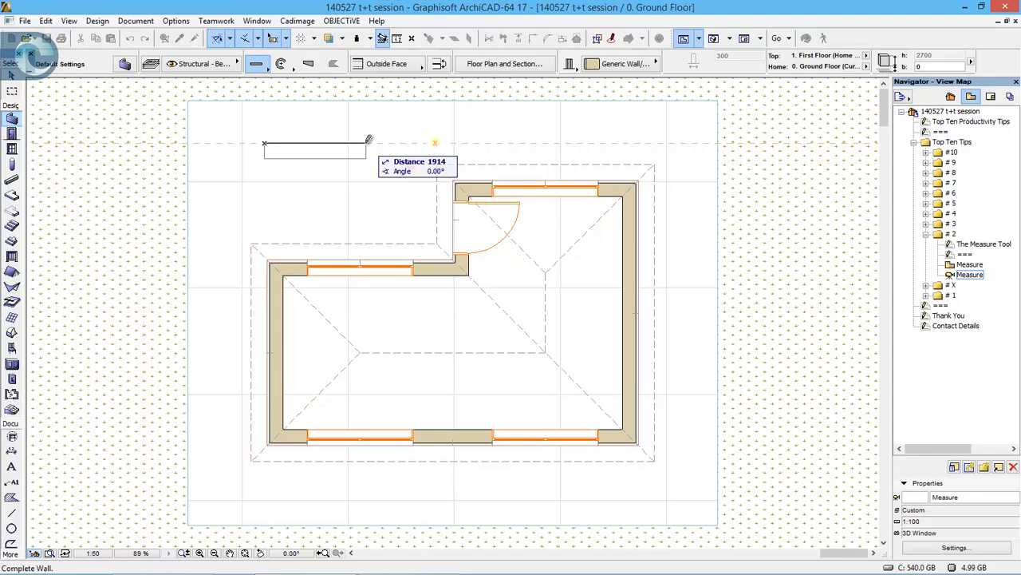
key("m")
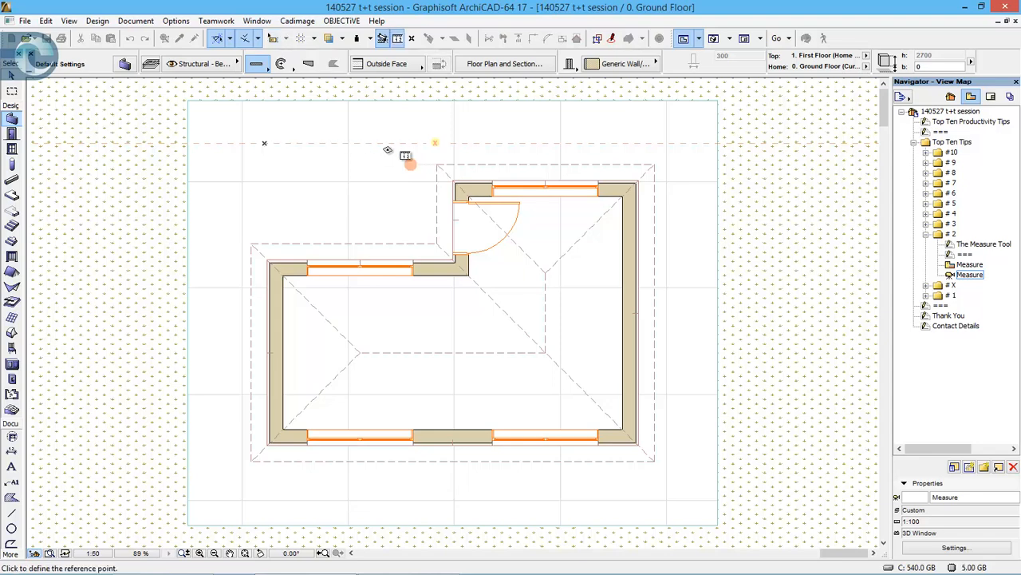
left_click(438, 164)
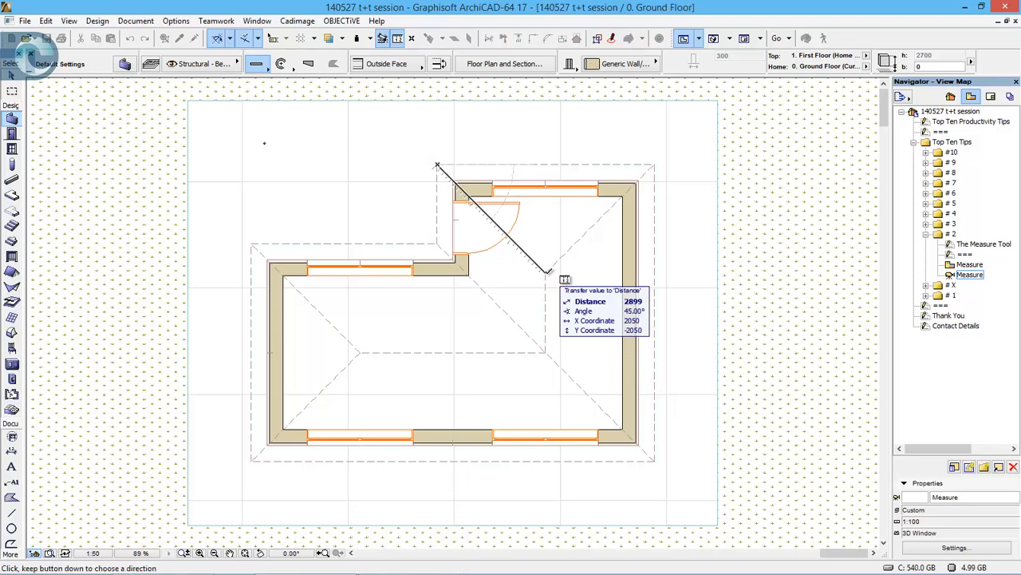
left_click(547, 272)
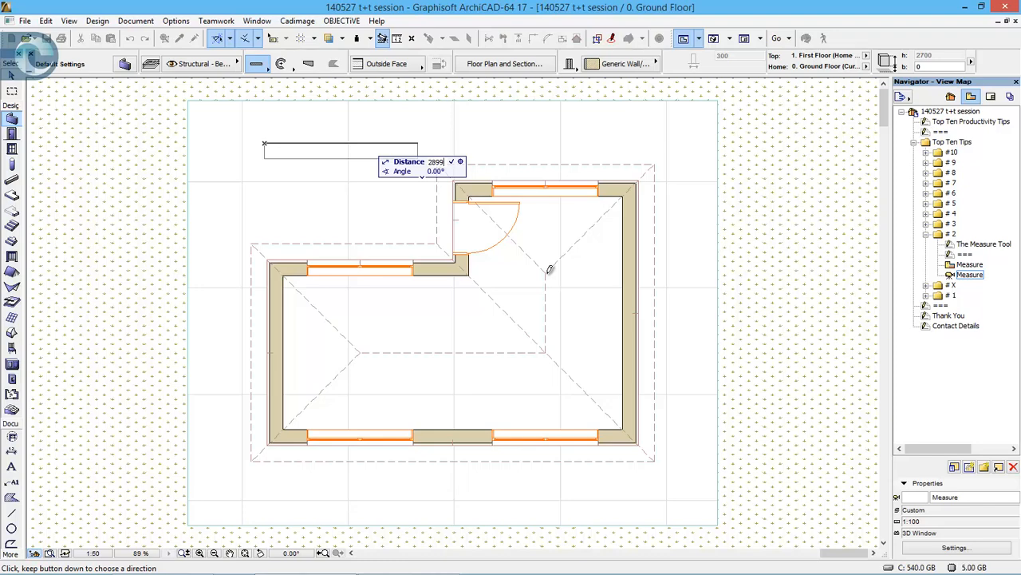
key("Return")
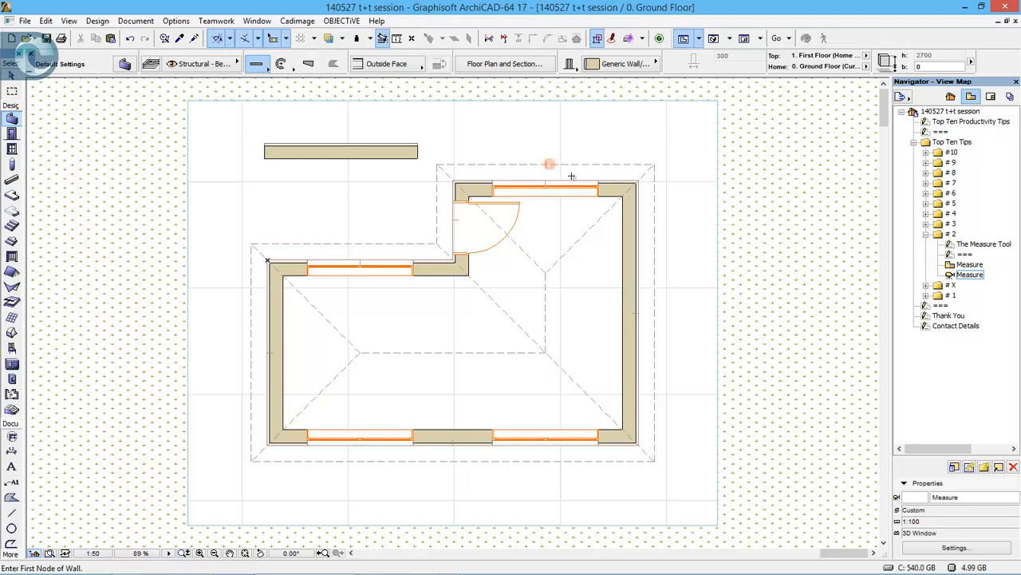
- Collapse tip folder # 2, expand # X, and open its Hidden game sheet and Productivity Downturn plan view
left_click(925, 235)
double_click(951, 244)
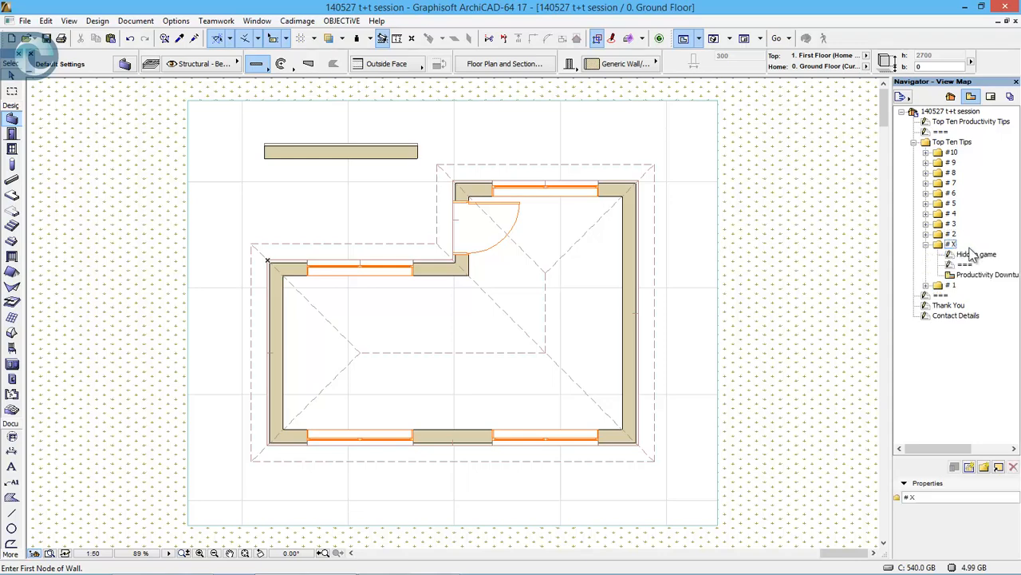
double_click(994, 256)
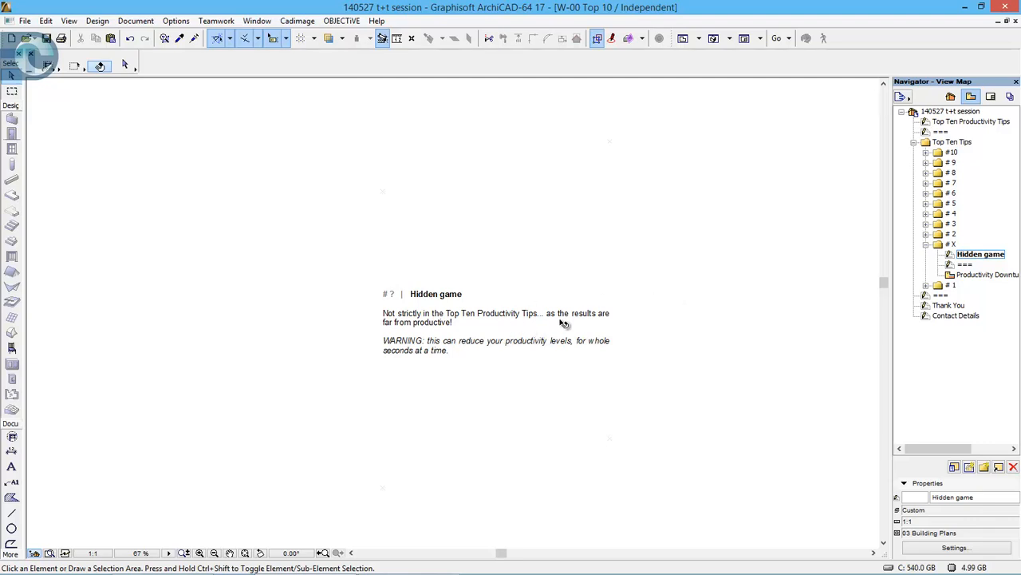
double_click(974, 276)
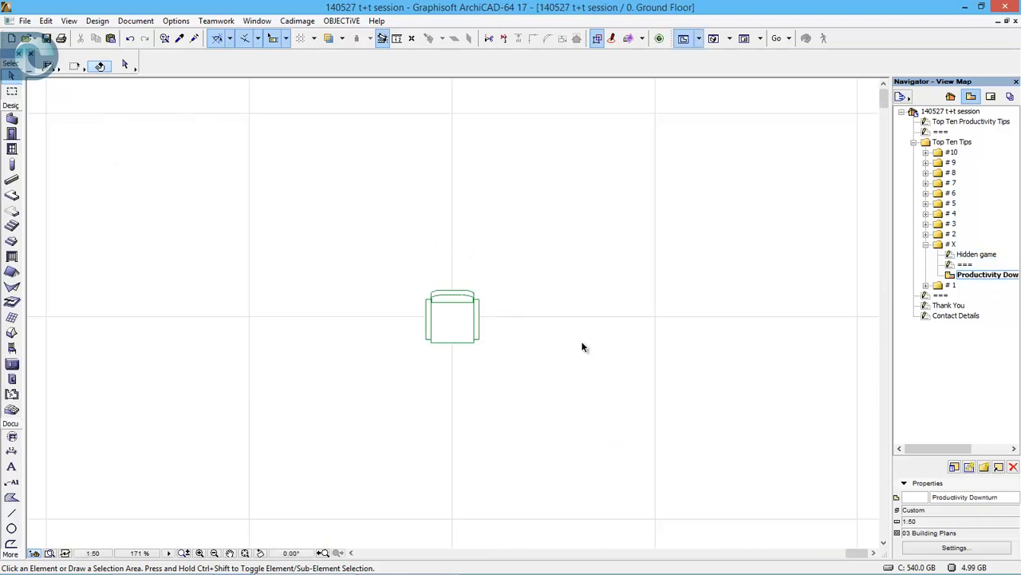
- Stretch the armchair from its upper-right corner to about 822 × 893 mm, 1420 × 893 mm and 394 × 1327 mm in turn
left_click(474, 313)
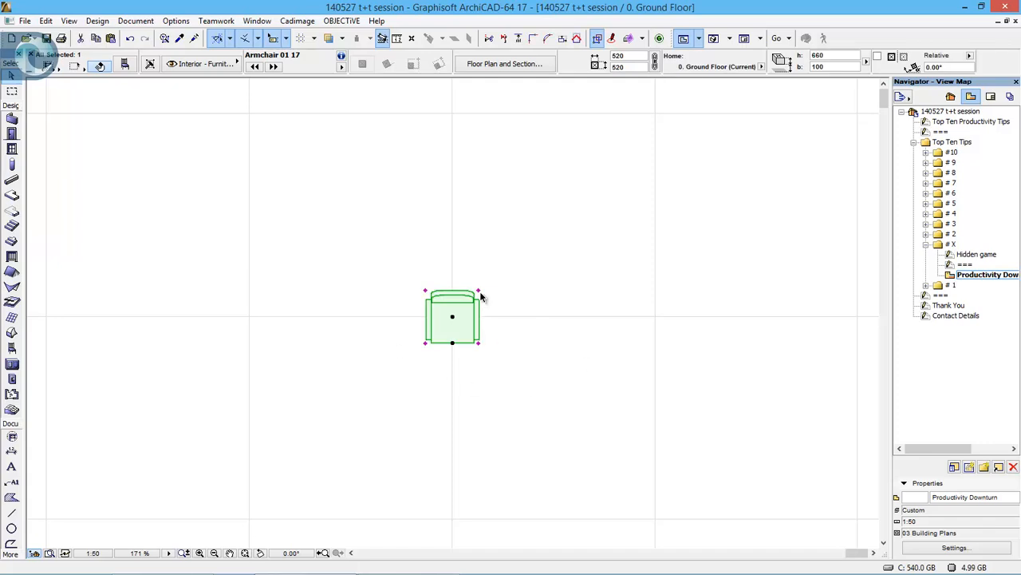
left_click(479, 289)
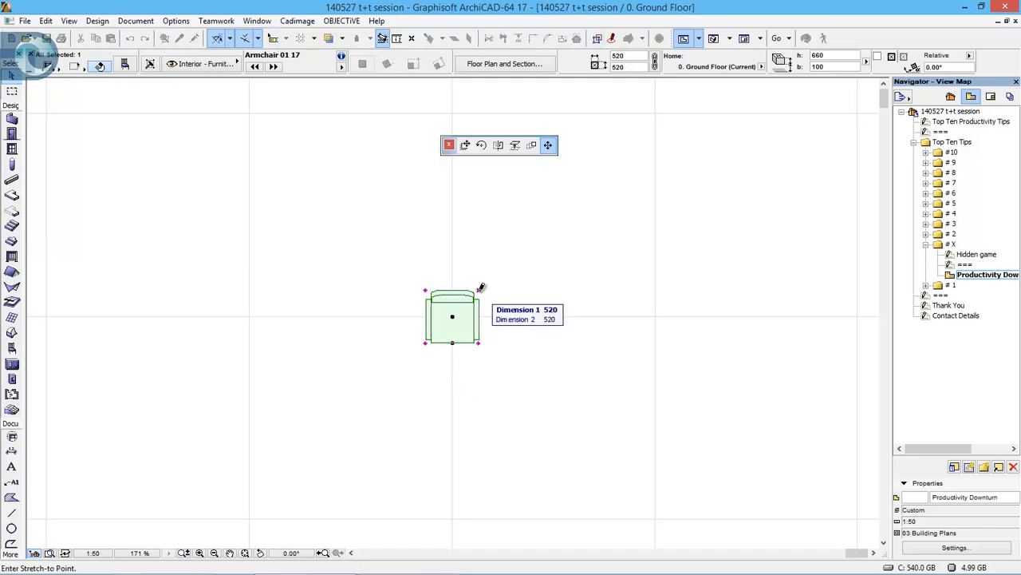
left_click(511, 253)
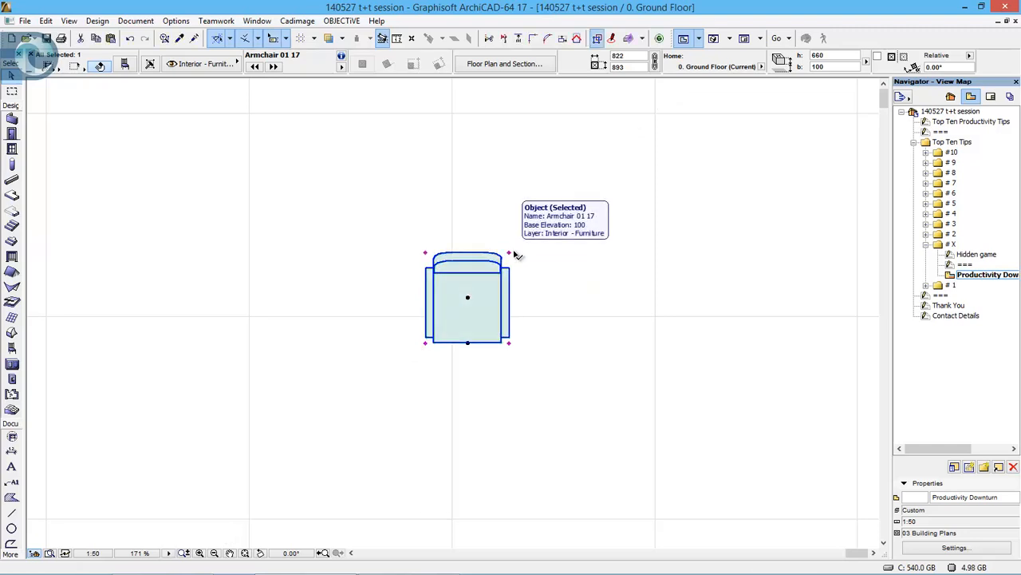
left_click(509, 253)
left_click(569, 253)
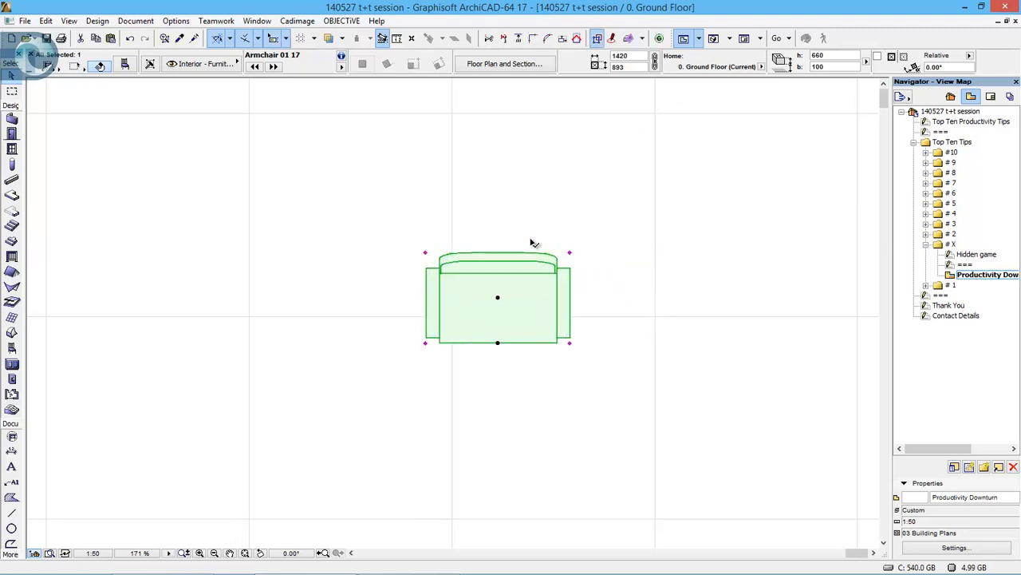
left_click(569, 253)
left_click(466, 209)
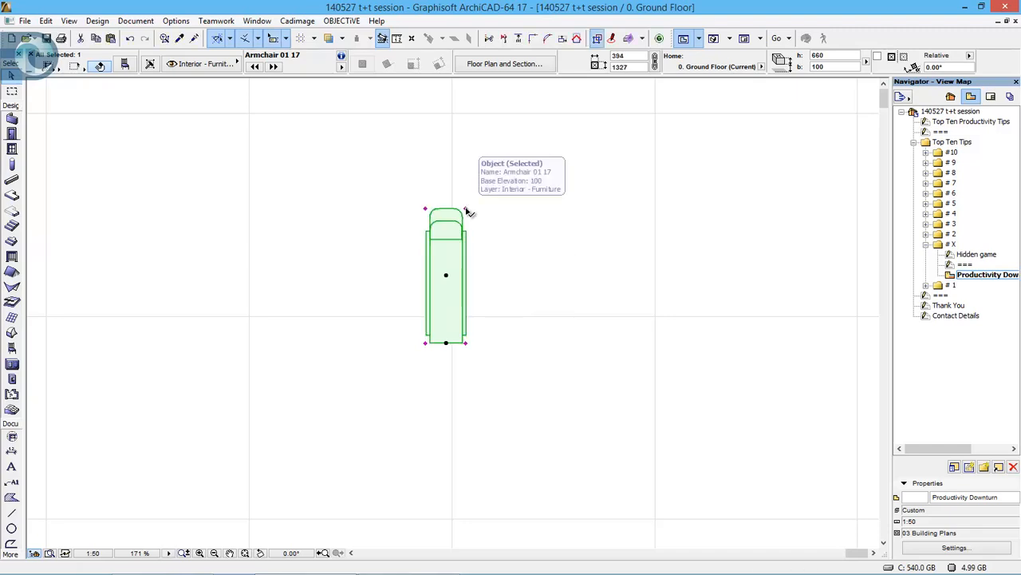
- Stretch the armchair's upper-right corner to about 2093 × 1724 mm and bring the whole hidden Tic-Tac-Toe board into view
left_click(466, 209)
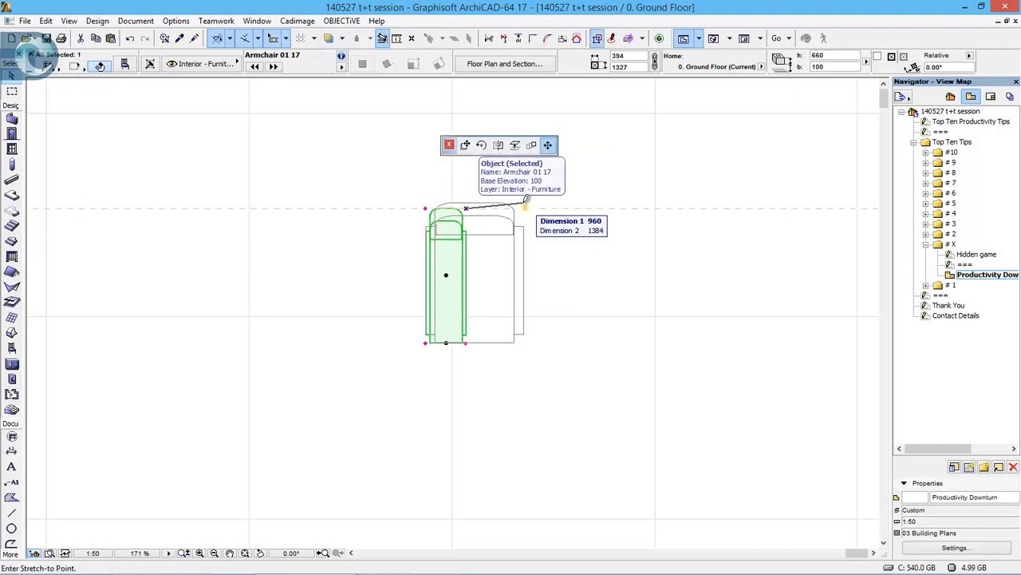
left_click(641, 167)
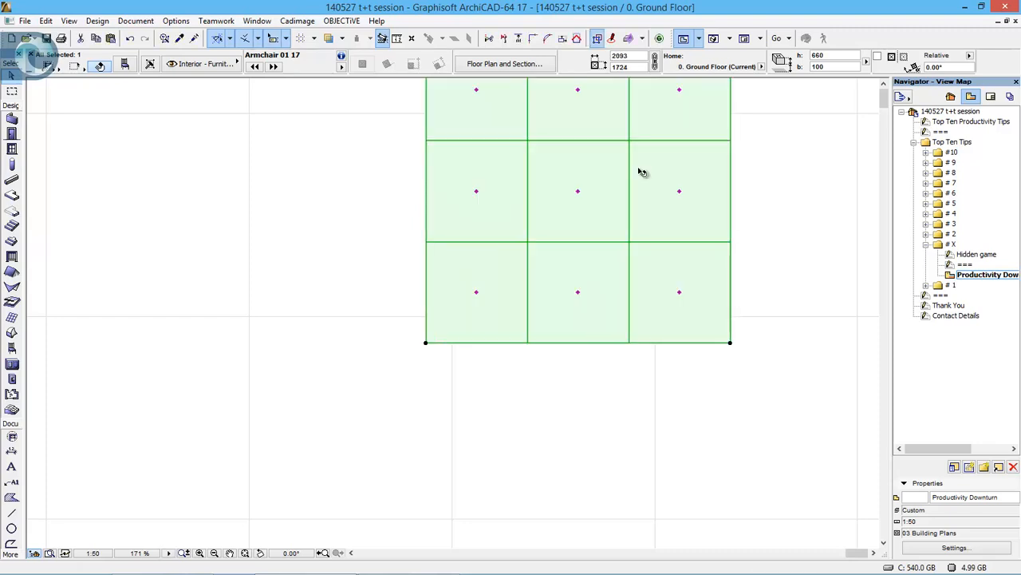
middle_click_drag(627, 171, 569, 324)
scroll(579, 243, "up", 1)
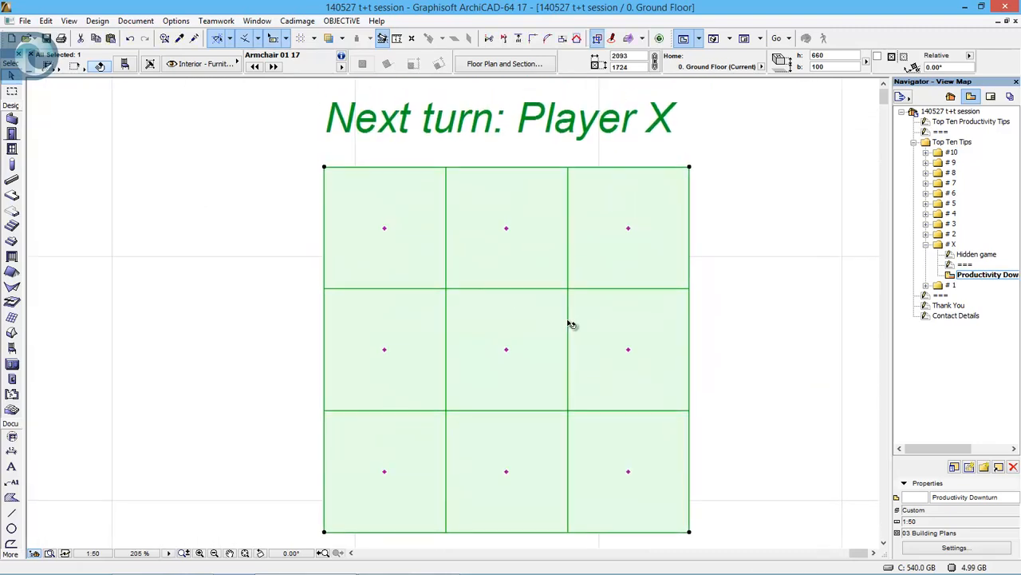
scroll(570, 323, "down", 2)
middle_click_drag(558, 273, 527, 284)
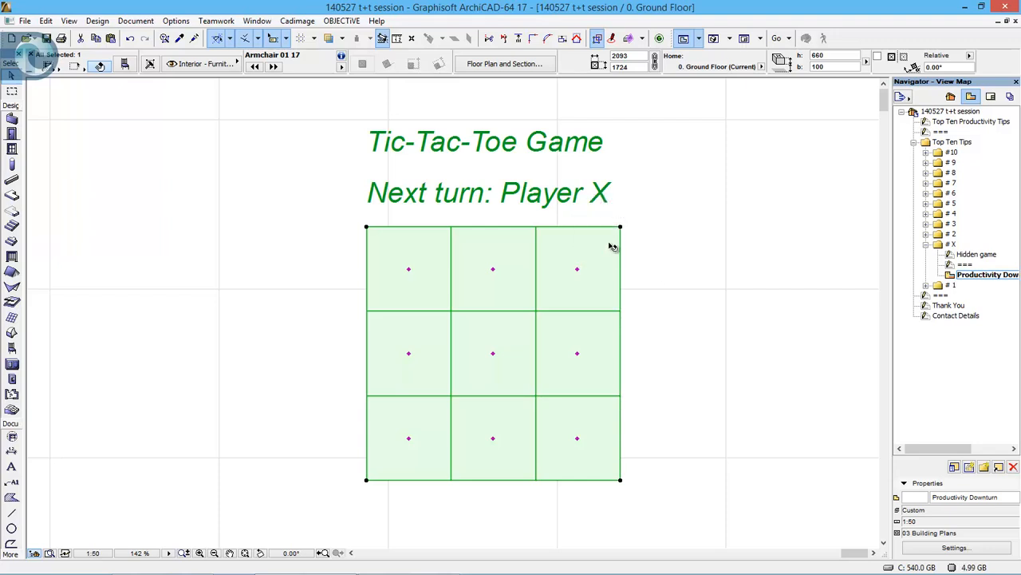
- Play the first three Tic-Tac-Toe turns: X in the centre, O in the upper-right cell, X in the upper-left cell
left_click(611, 246)
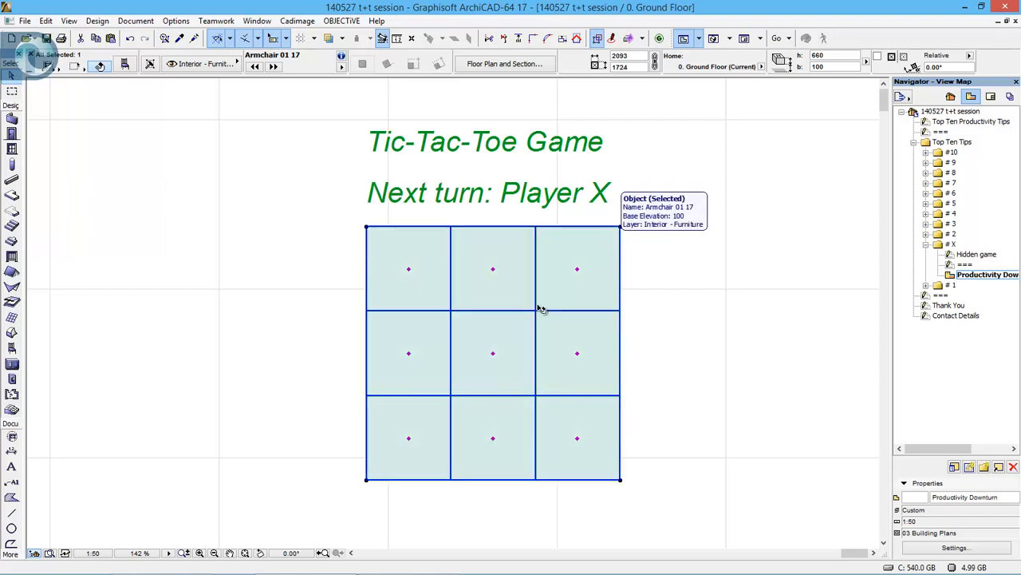
left_click(494, 353)
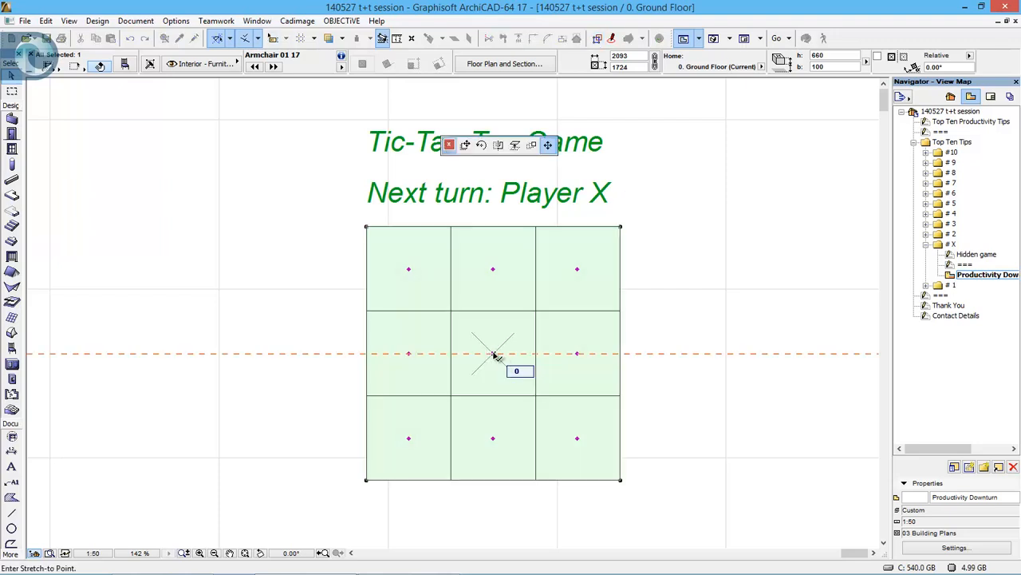
left_click(493, 353)
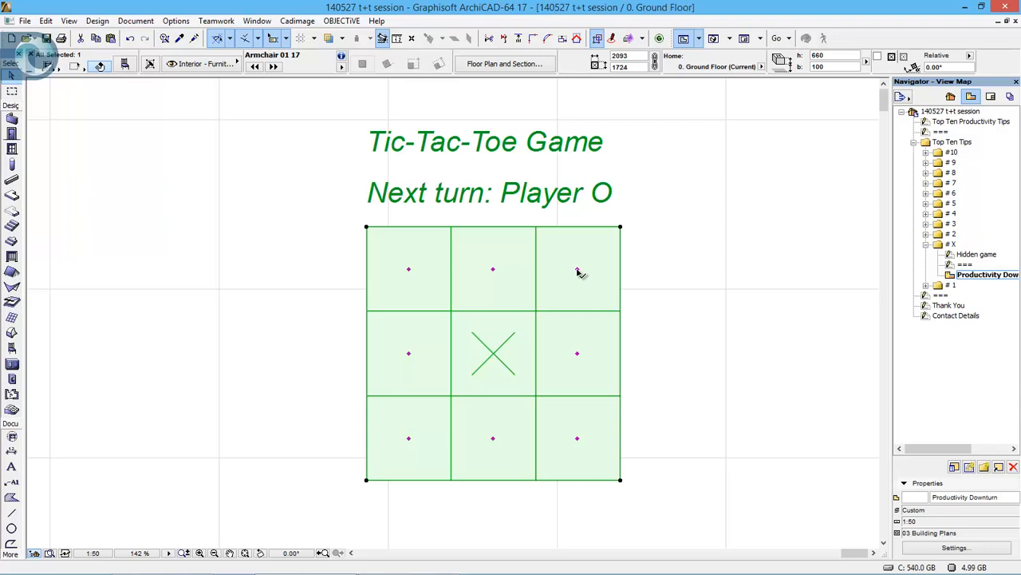
left_click(577, 269)
left_click(578, 269)
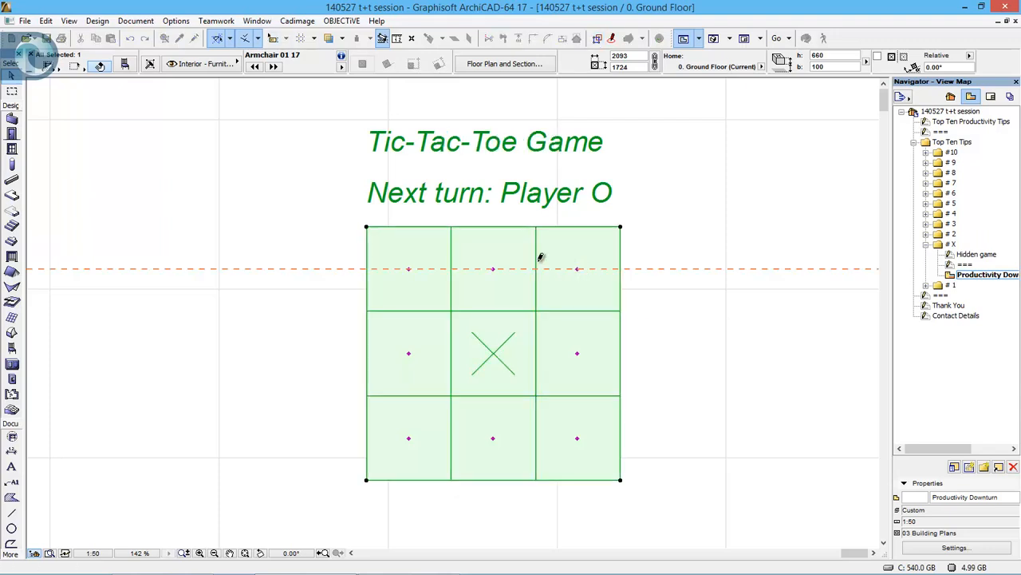
left_click(408, 269)
left_click(410, 267)
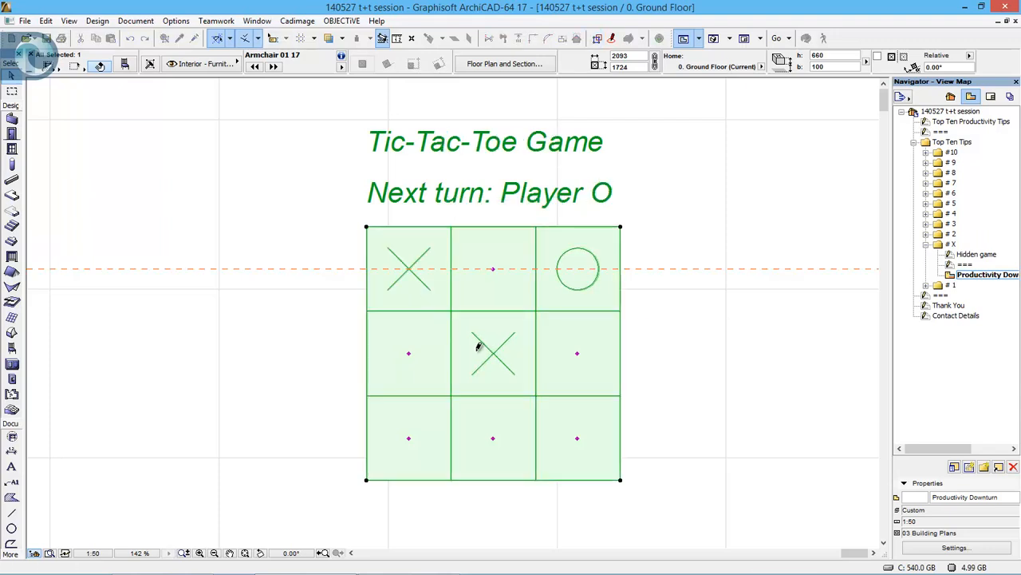
- Continue the Tic-Tac-Toe game with O in the lower-right, X in the middle-right, O in the middle-left and X in the lower-left cell
left_click(578, 438)
left_click(578, 438)
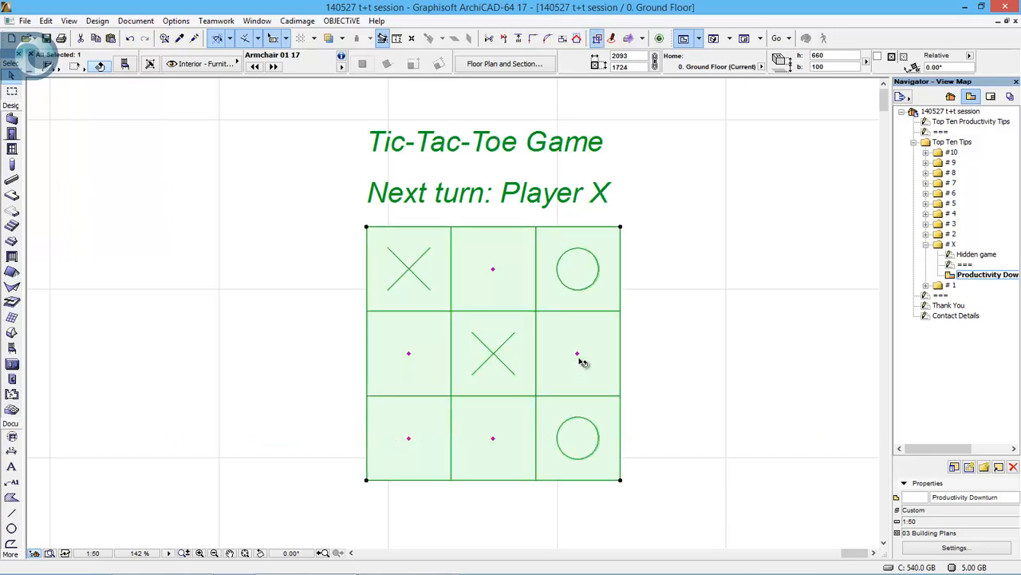
left_click(578, 353)
left_click(577, 352)
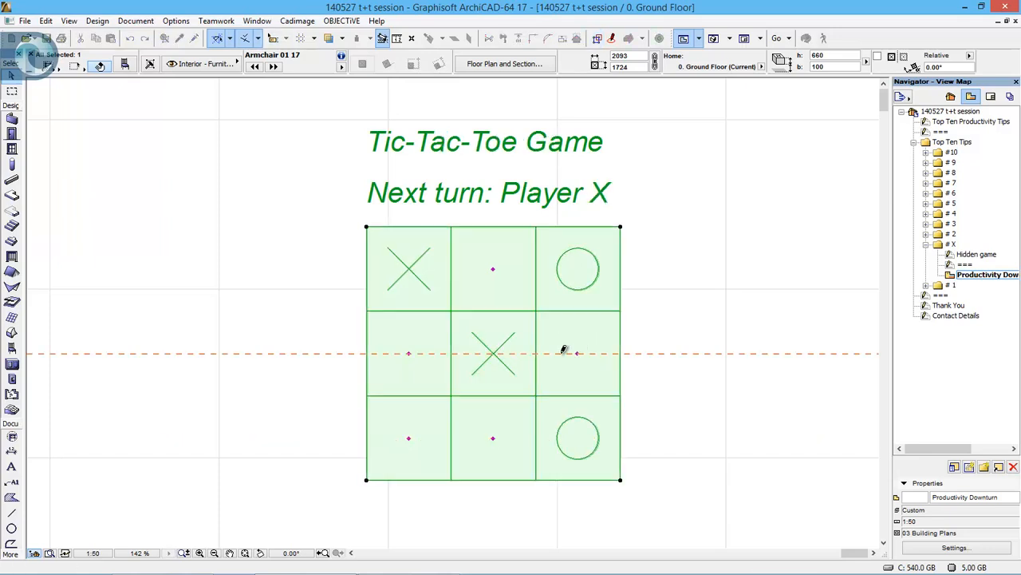
left_click(408, 353)
left_click(410, 351)
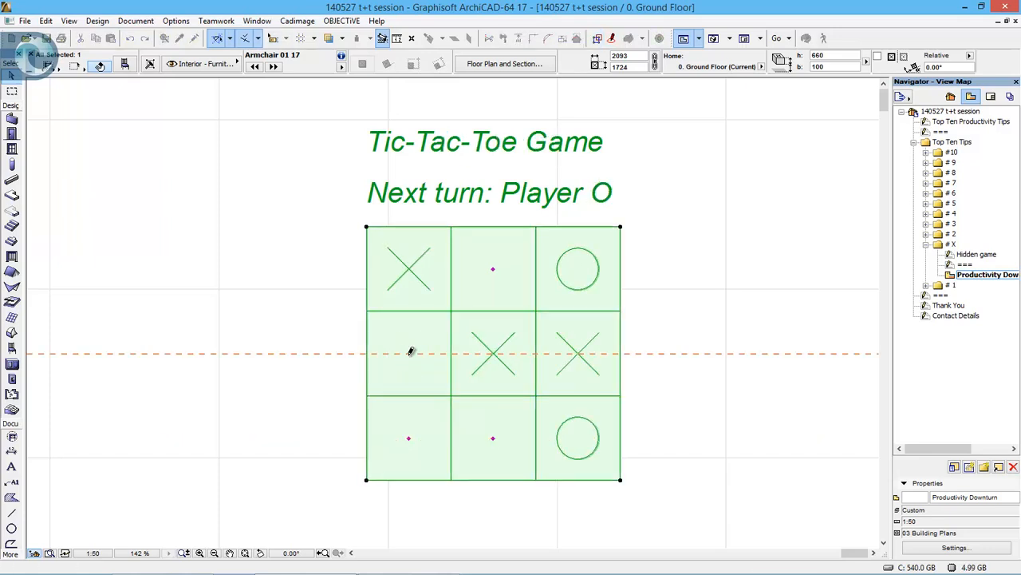
left_click(409, 440)
left_click(409, 441)
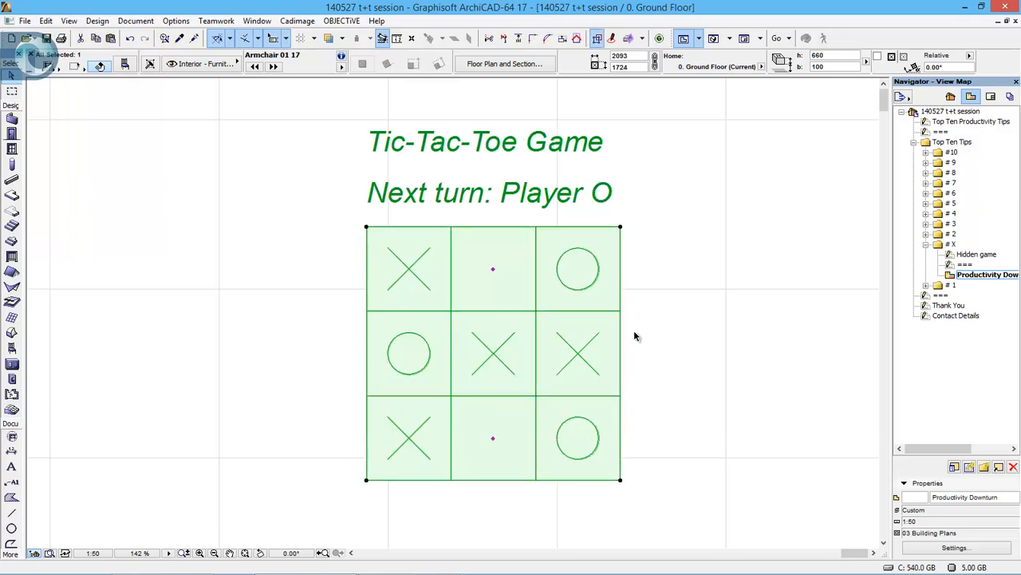
- Collapse tip folder # X, expand # 1, and open its Coordinate Calculator sheet and Calculating Coordinates plan view
left_click(927, 244)
left_click(949, 254)
double_click(949, 255)
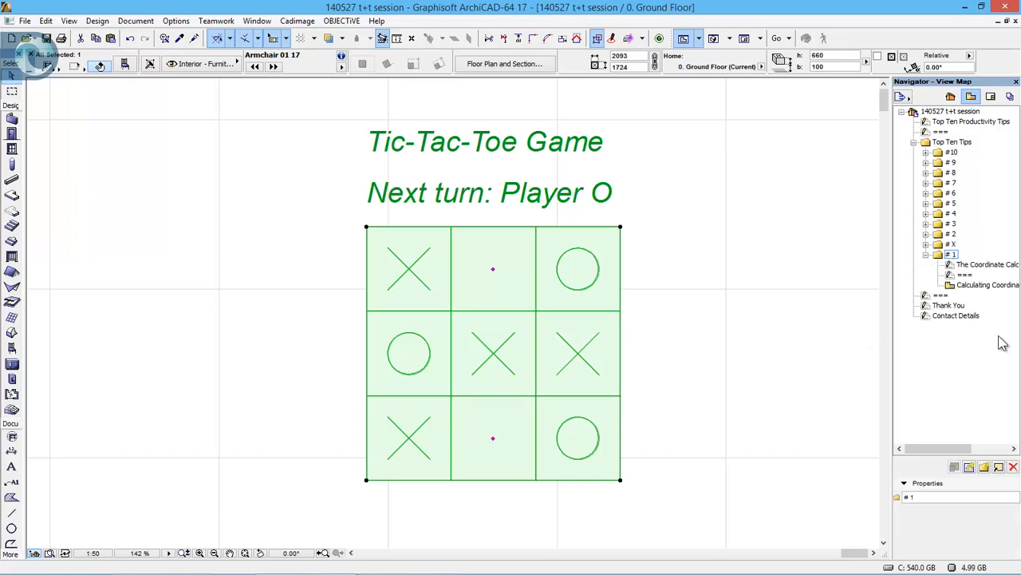
left_click(993, 265)
double_click(993, 265)
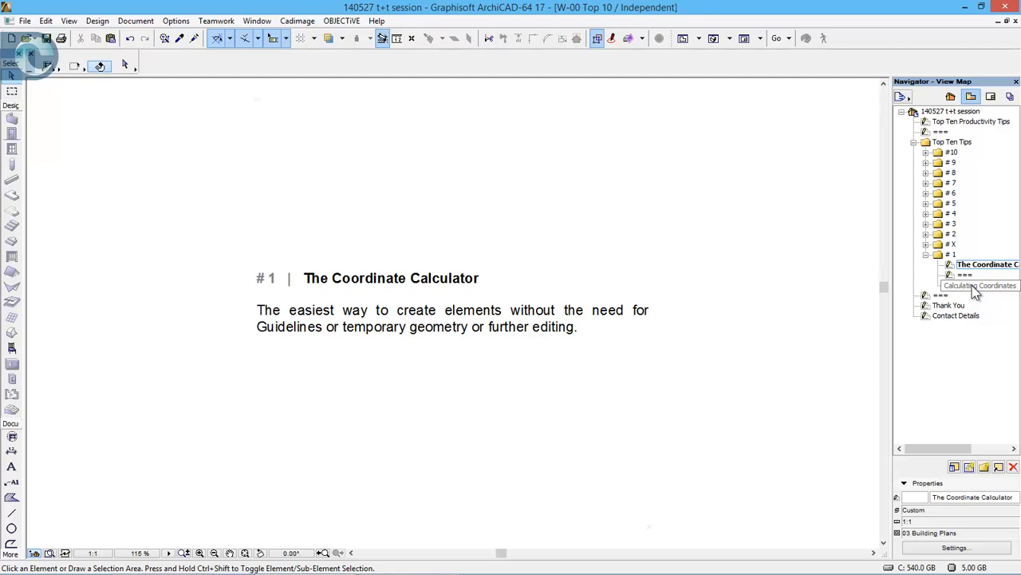
double_click(977, 285)
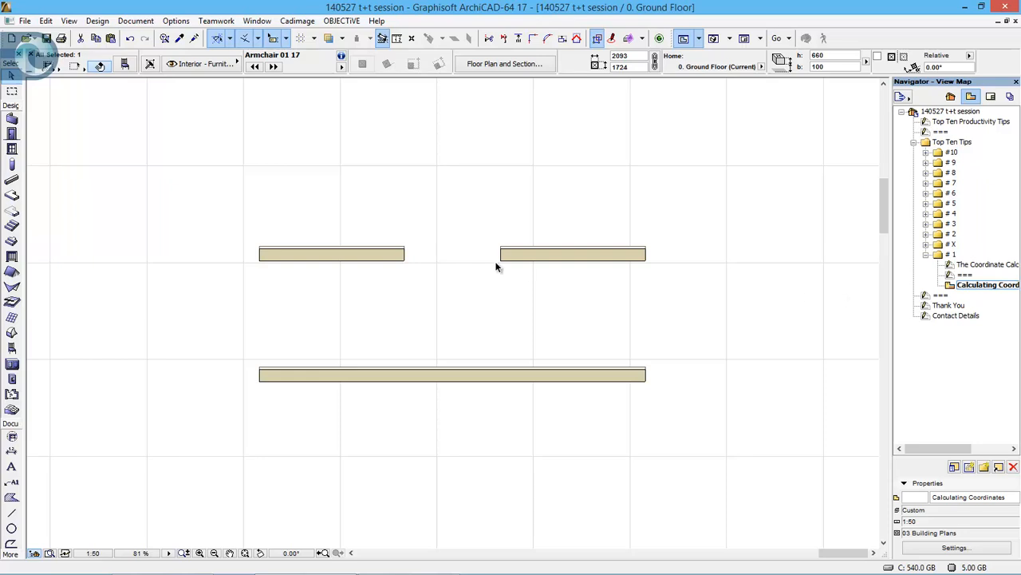
- Draw a 2000 mm horizontal wall above the left wall of the existing pair
left_click(12, 119)
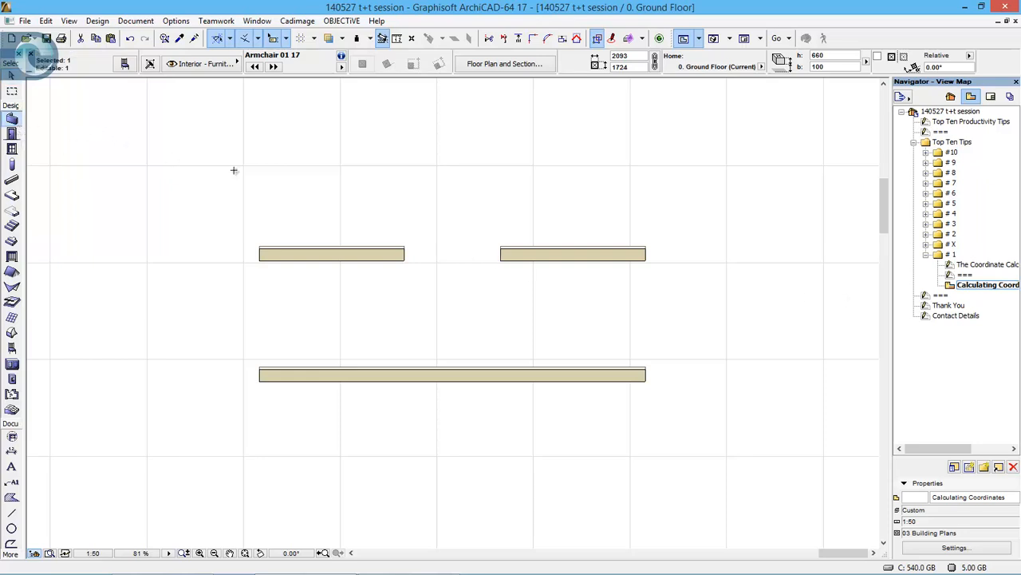
left_click(276, 177)
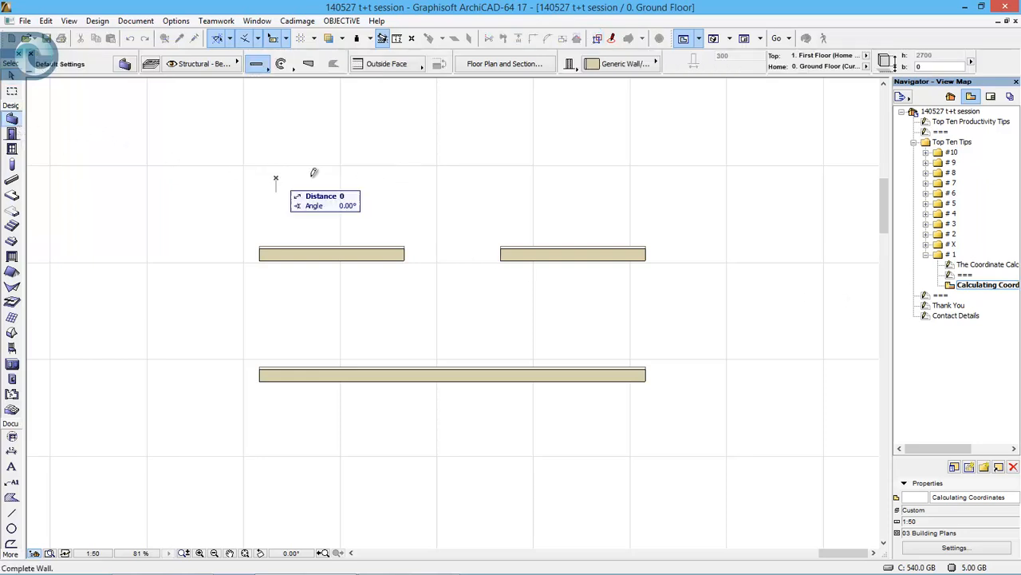
type("2000")
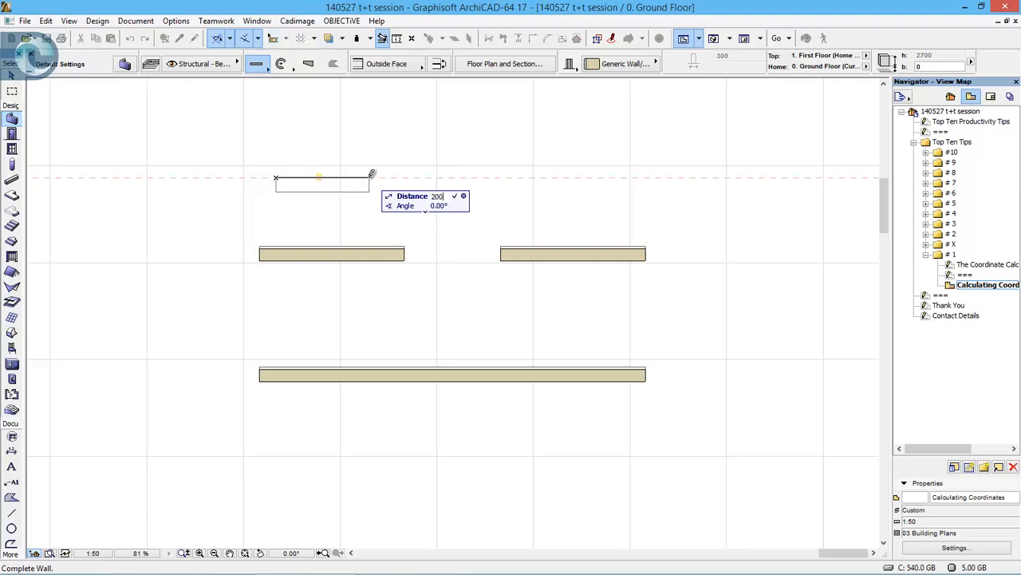
key("Return")
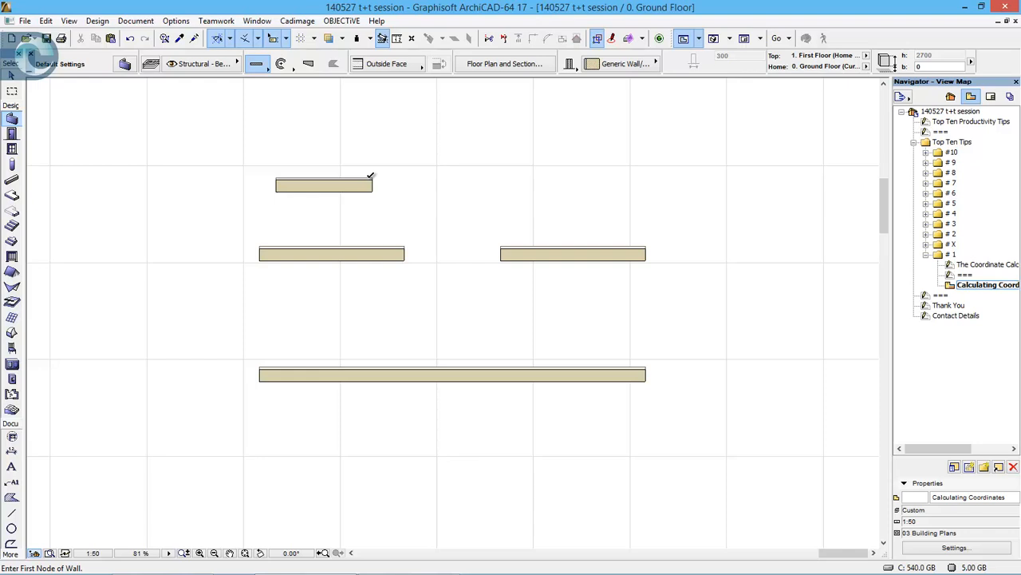
- Draw a second 2000 mm horizontal wall in line with the new one, starting 1000 mm beyond its right end by relative X coordinate
key("x")
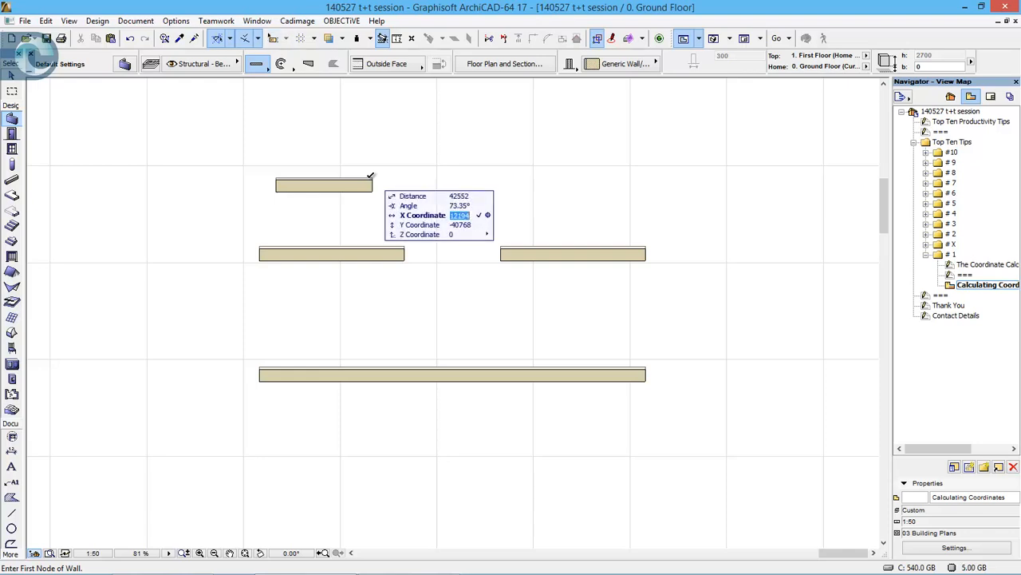
type("1000")
key("Return")
key("Escape")
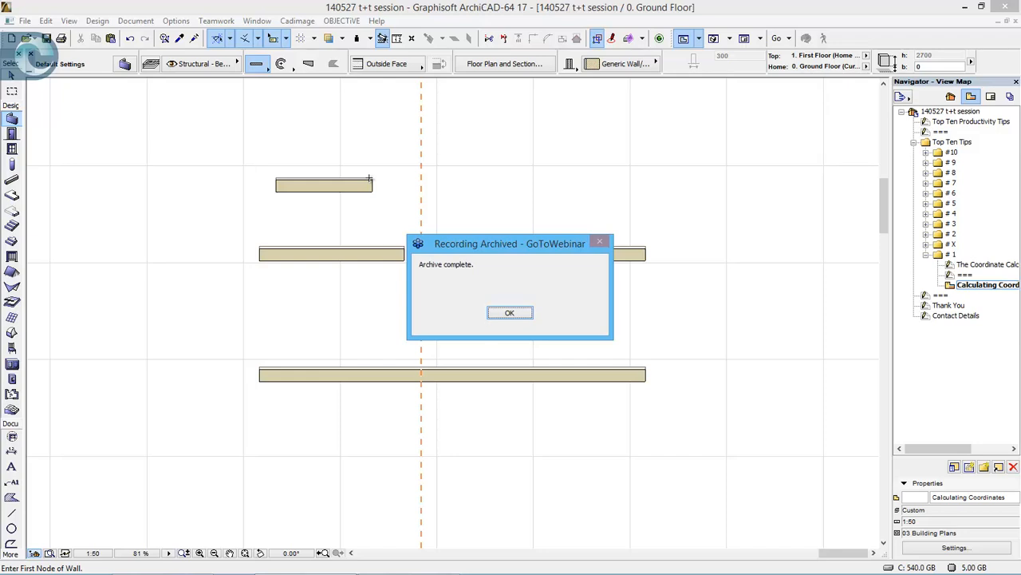
key("Return")
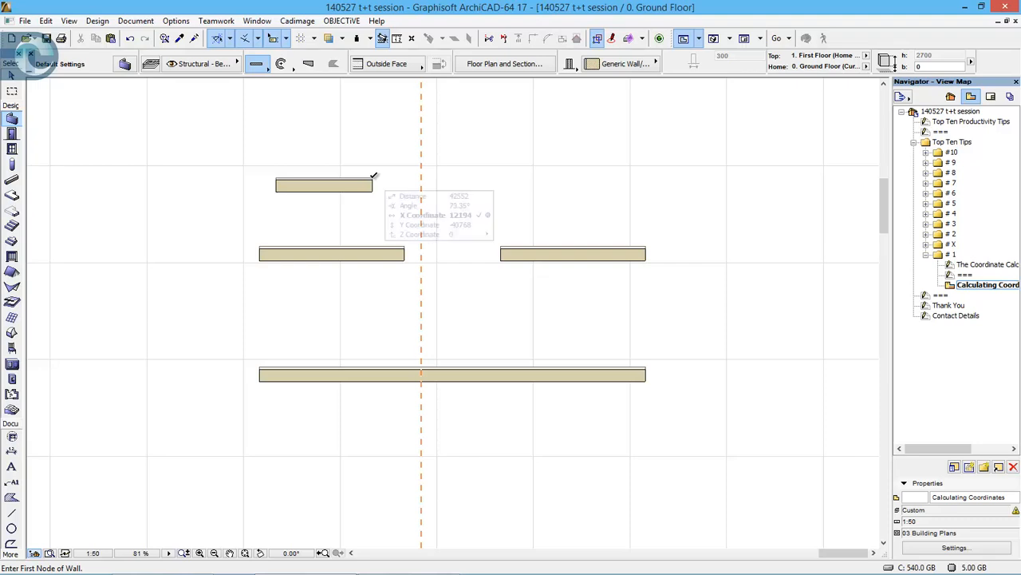
key("x")
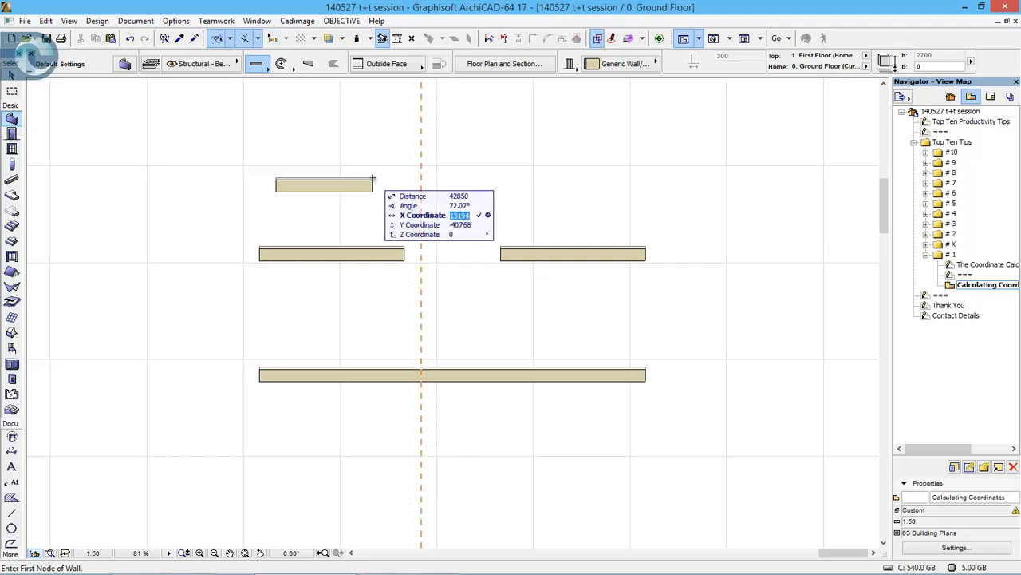
left_click(420, 177)
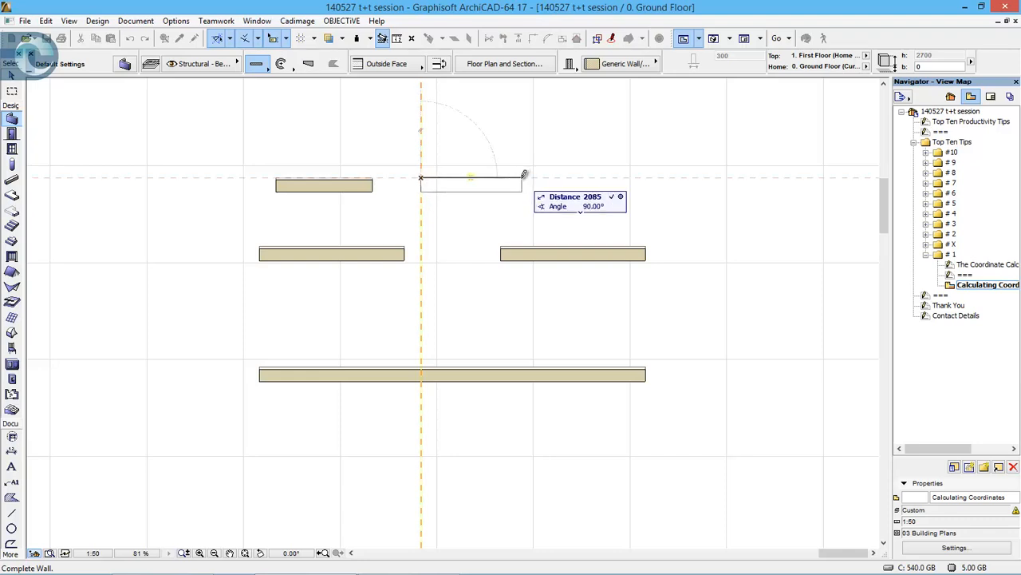
type("2000")
key("Return")
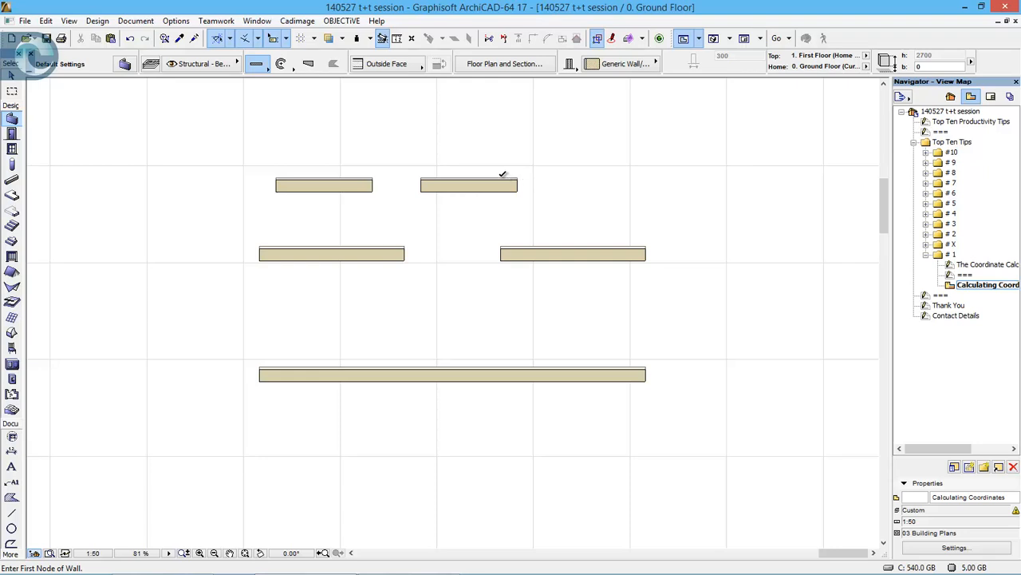
- Place a corner-anchored window in the long lower wall, with its left edge 2250 mm from the wall's left end
left_click(19, 155)
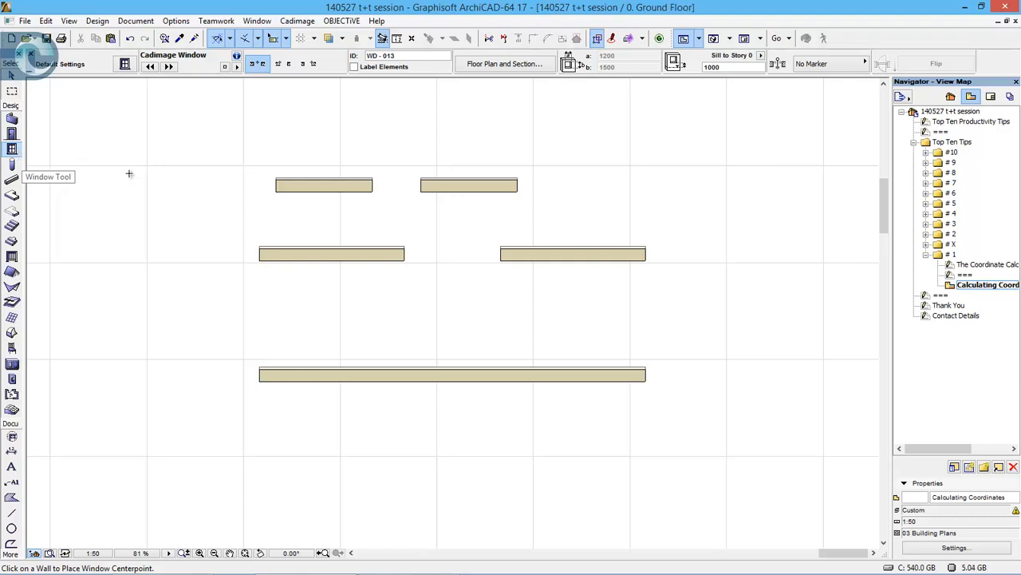
left_click(277, 64)
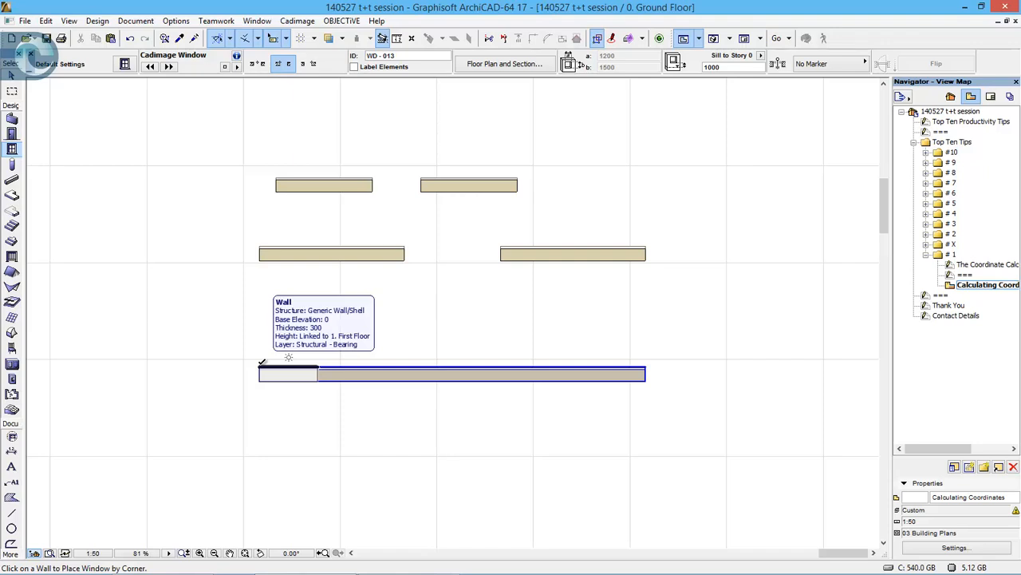
type("x")
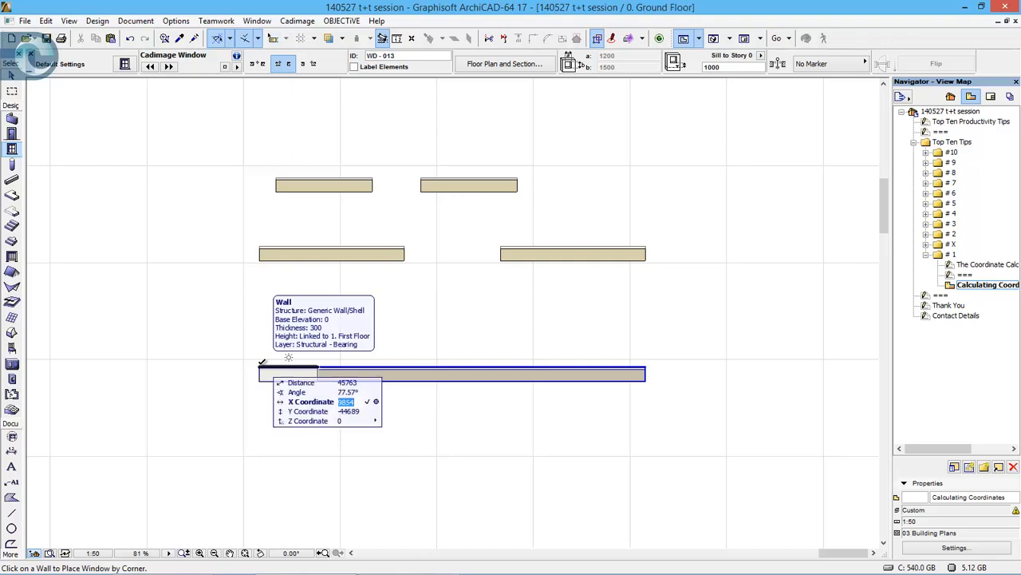
type("2250+")
key("Return")
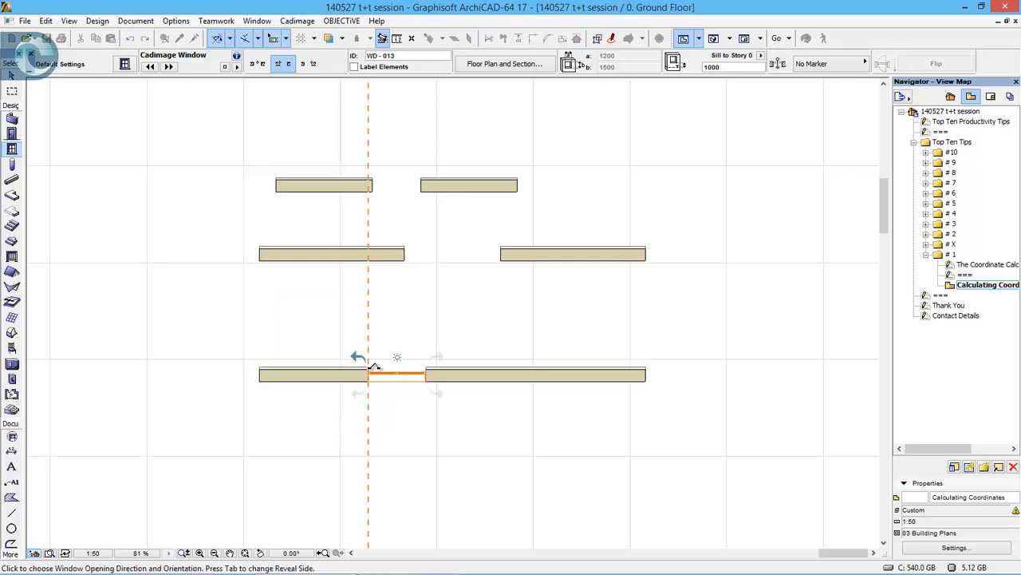
left_click(447, 309)
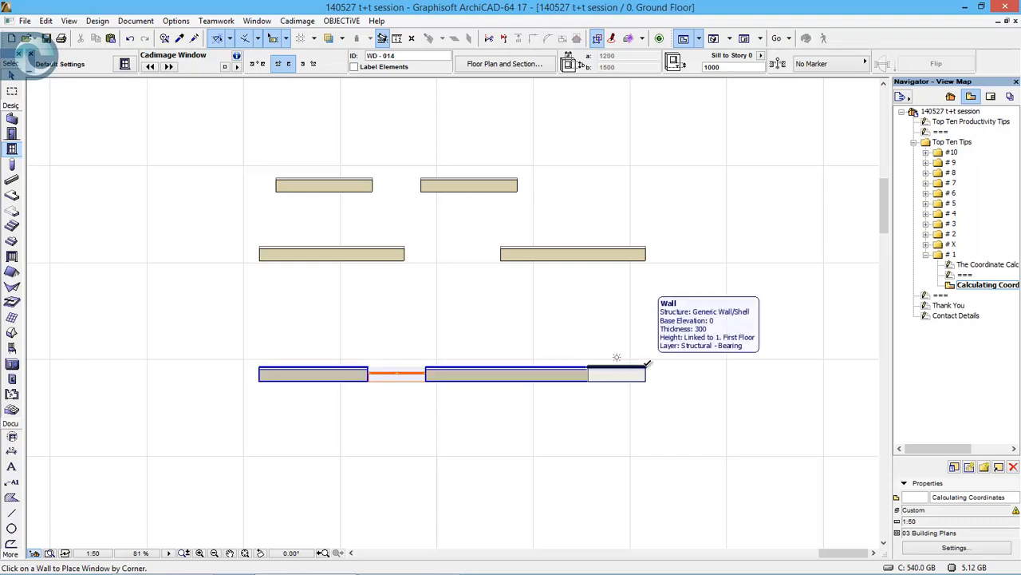
- Place a second window in the long wall, anchored by its opposite corner 2250 mm in from the wall's right end
type("x")
type("2250")
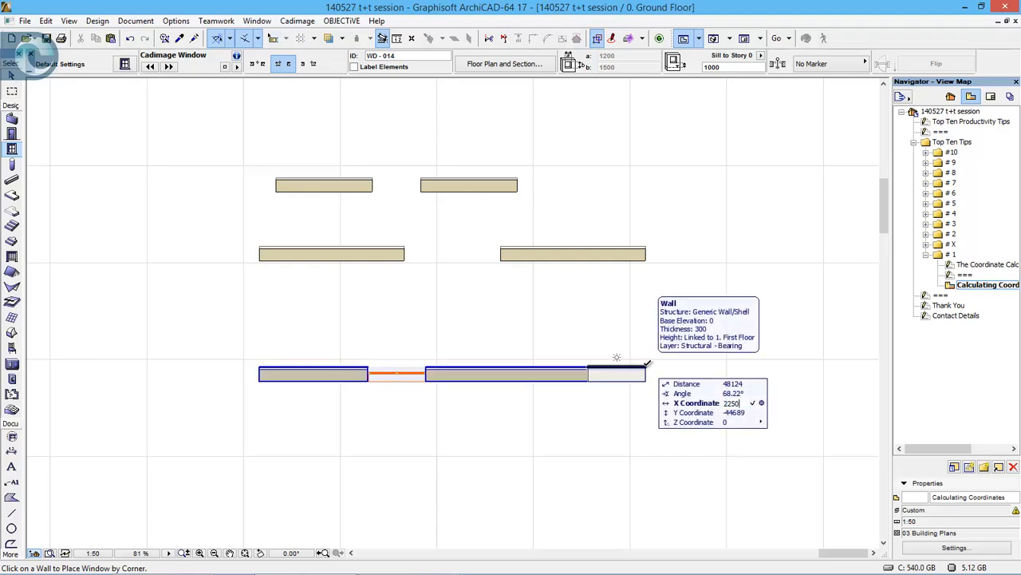
key("Return")
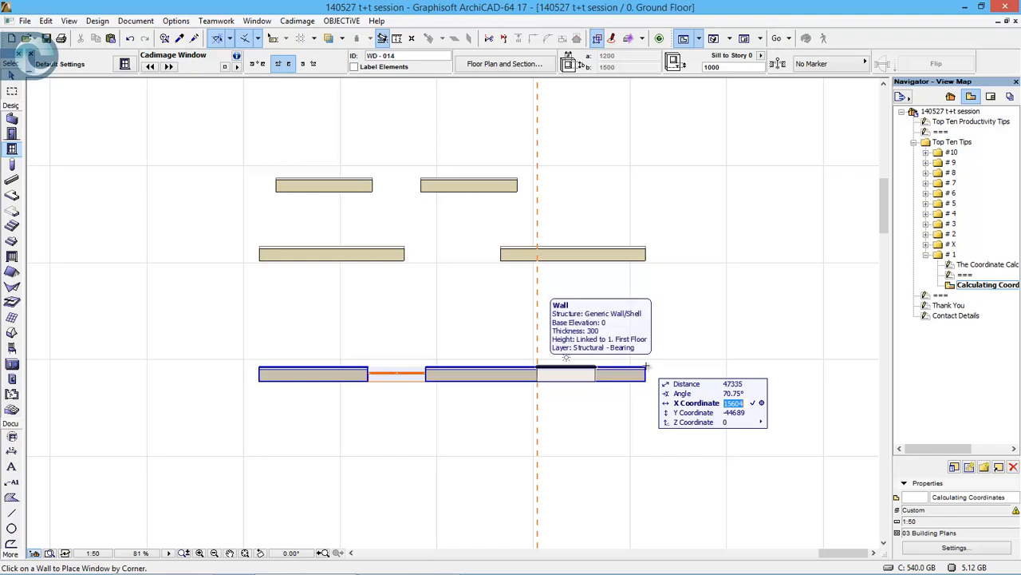
left_click(308, 66)
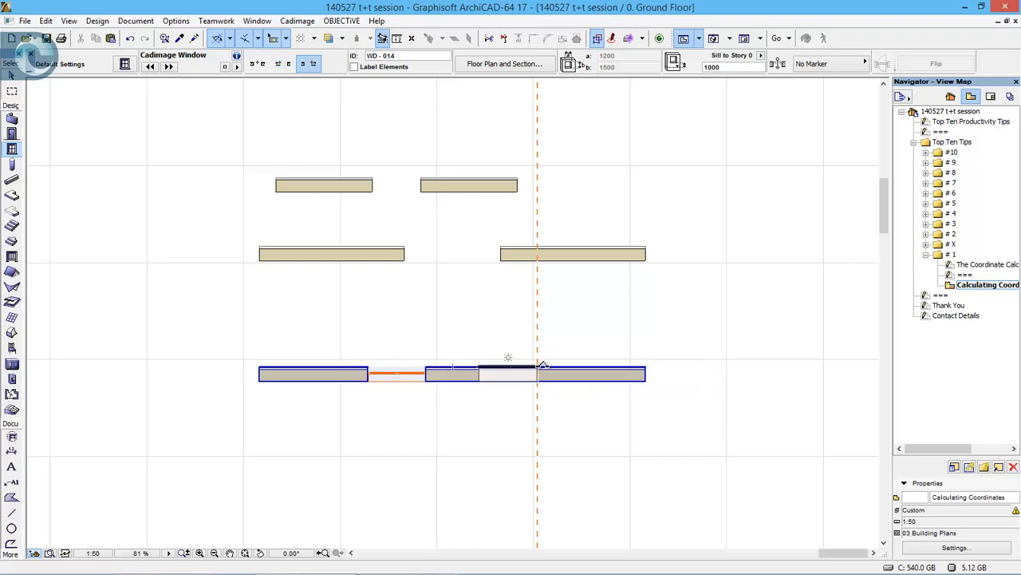
left_click(536, 365)
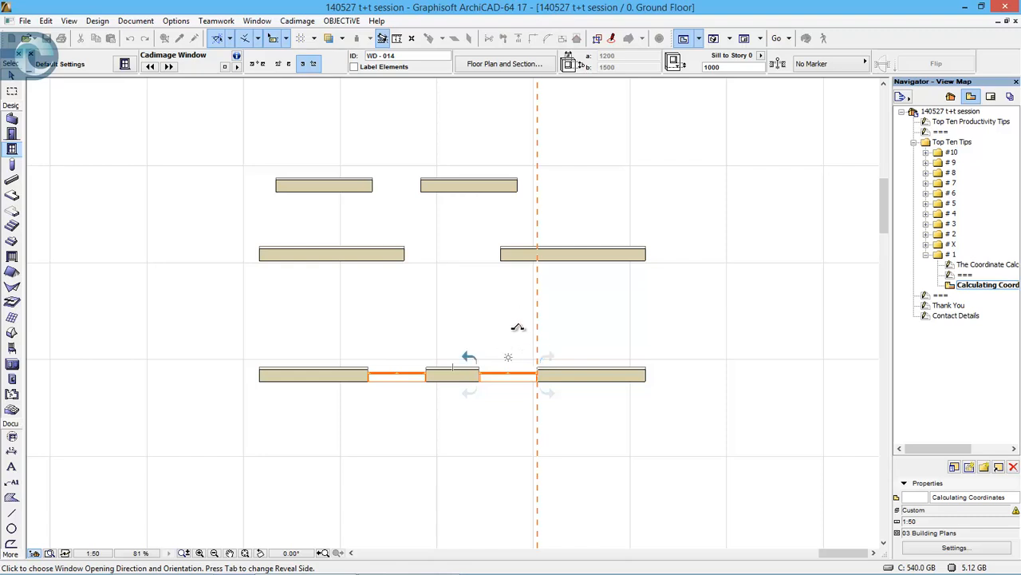
left_click(618, 406)
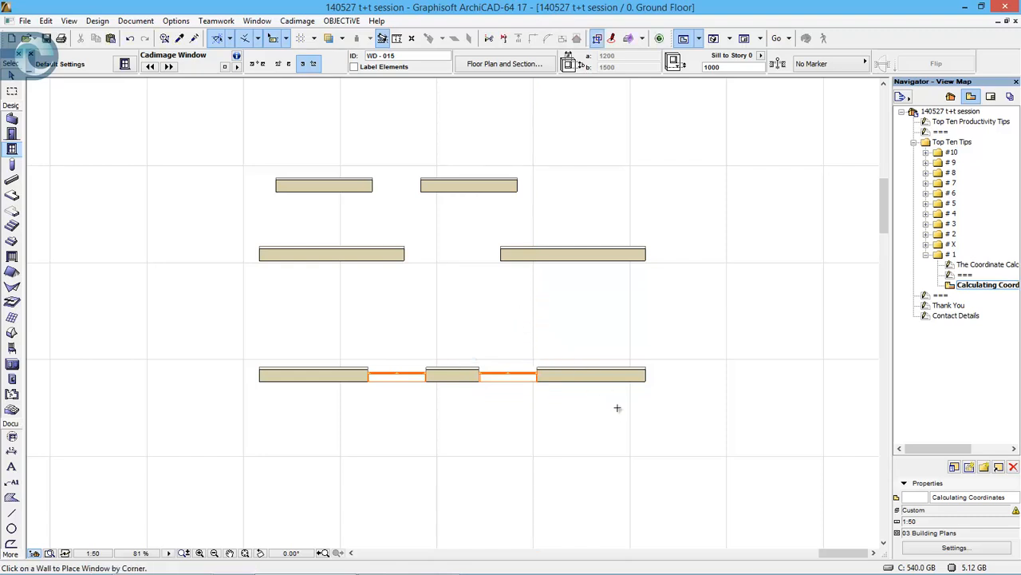
- Measure the distance from the long wall's right end to the nearest window edge
key("m")
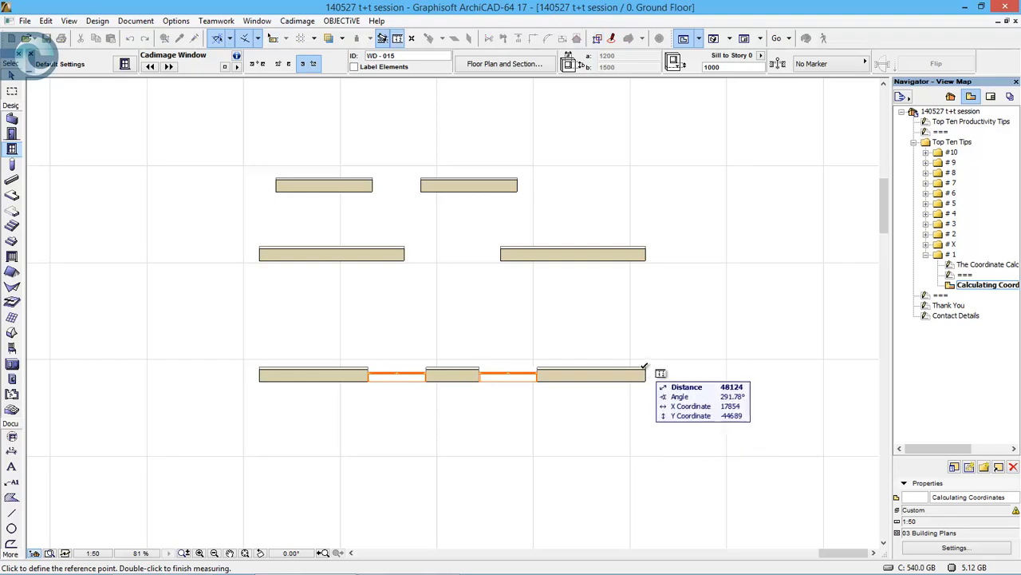
left_click(647, 367)
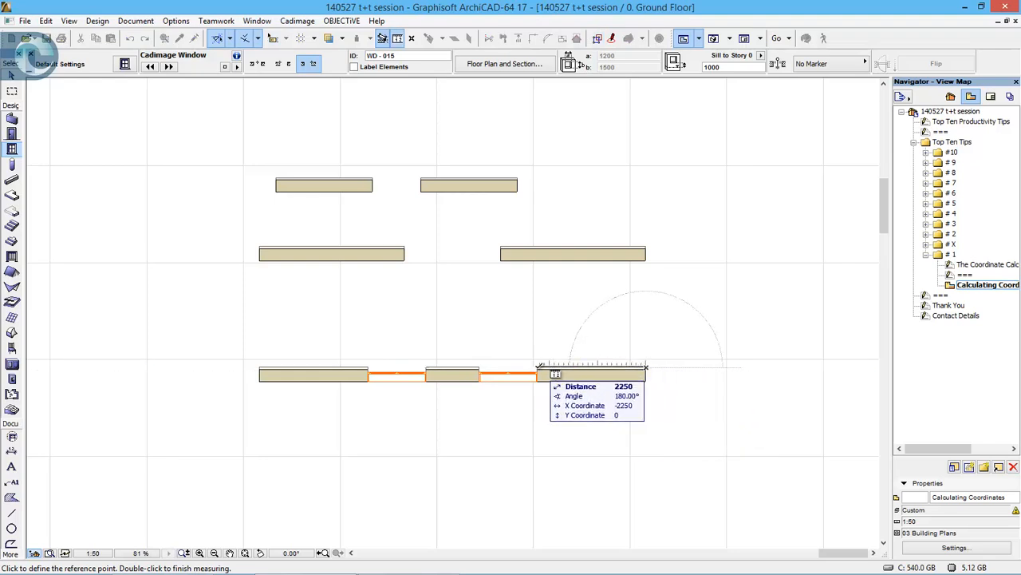
key("Escape")
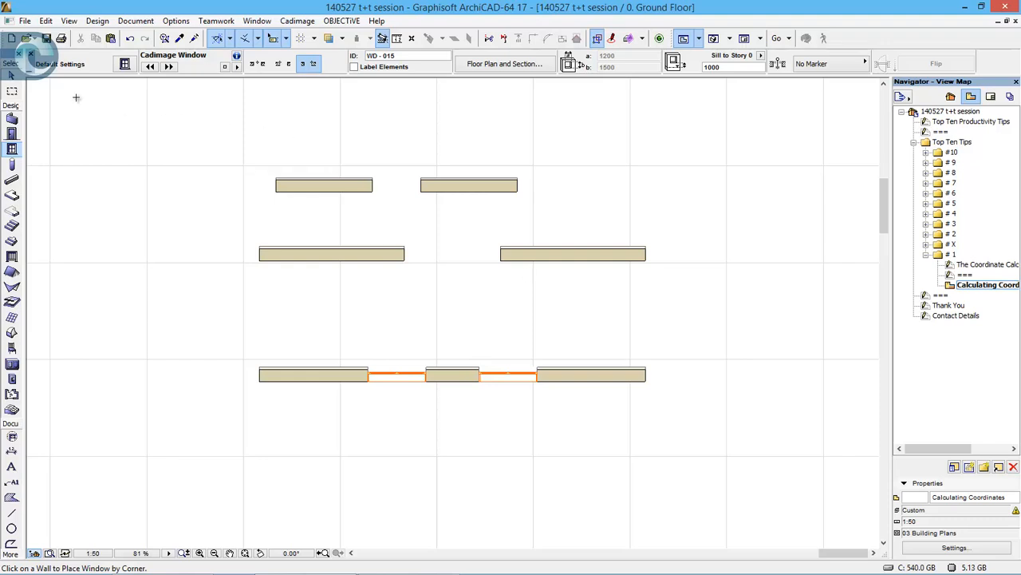
- Move the upper-right wall so its top-left corner sits 1000 mm right of and 1000 mm above the middle-row right wall's top-right corner
left_click(12, 74)
left_click(448, 190)
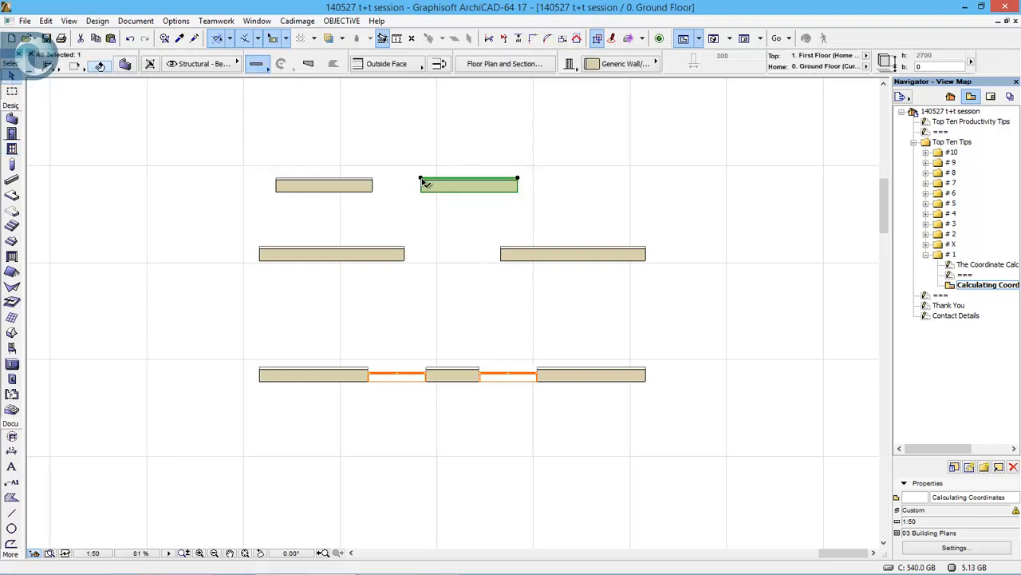
key("ctrl+d")
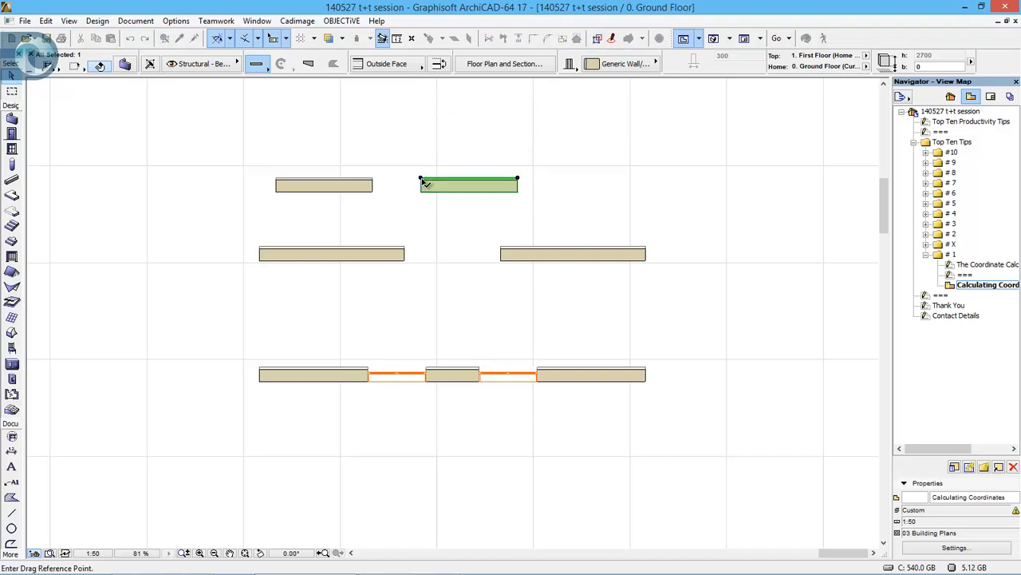
left_click(421, 179)
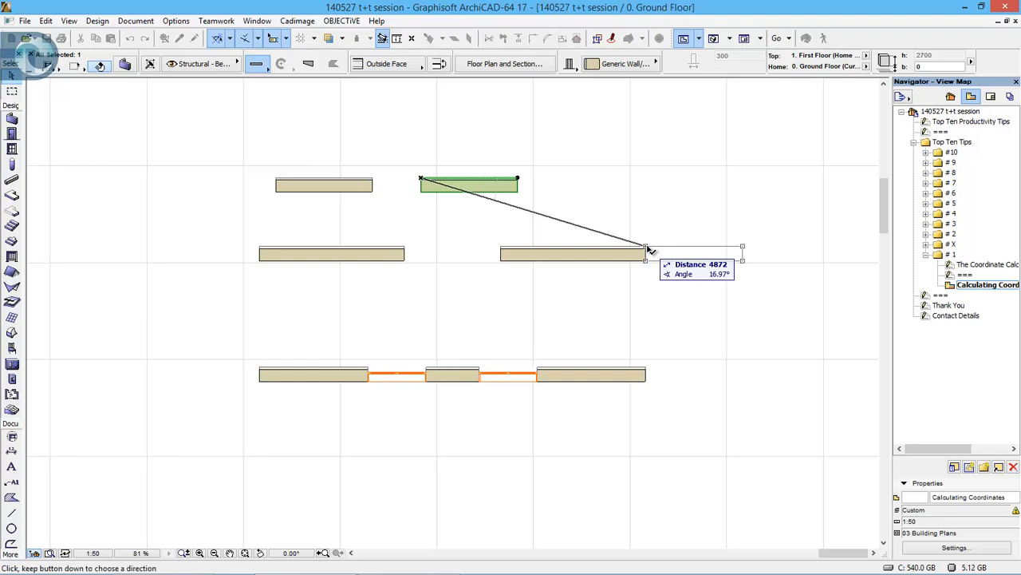
key("x")
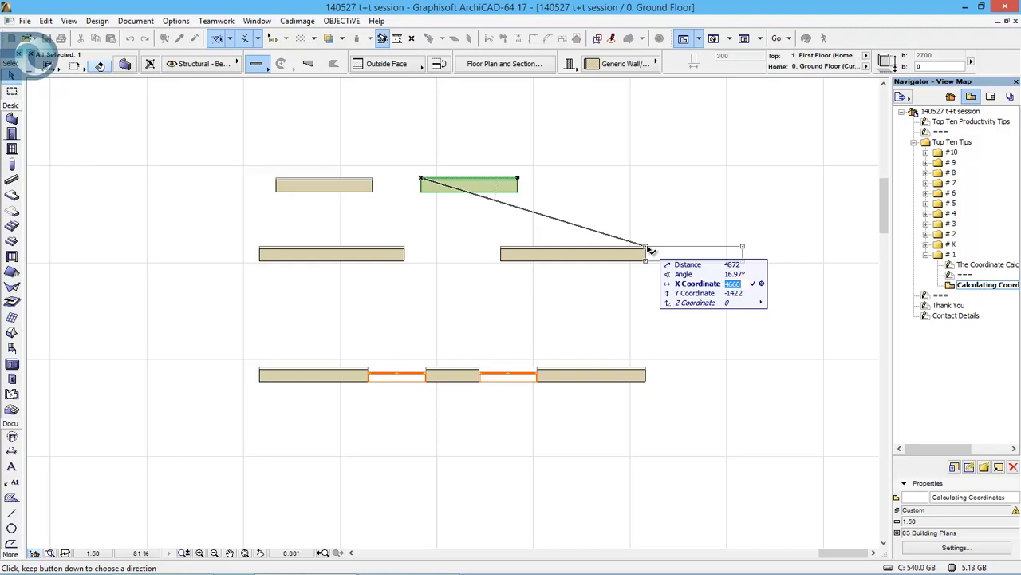
type("1000")
key("Return")
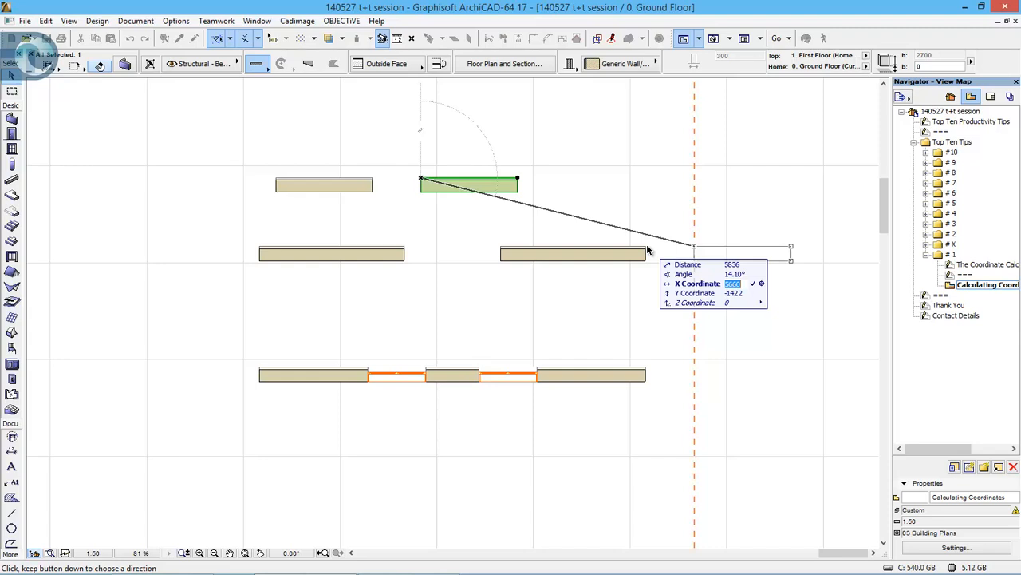
key("Tab")
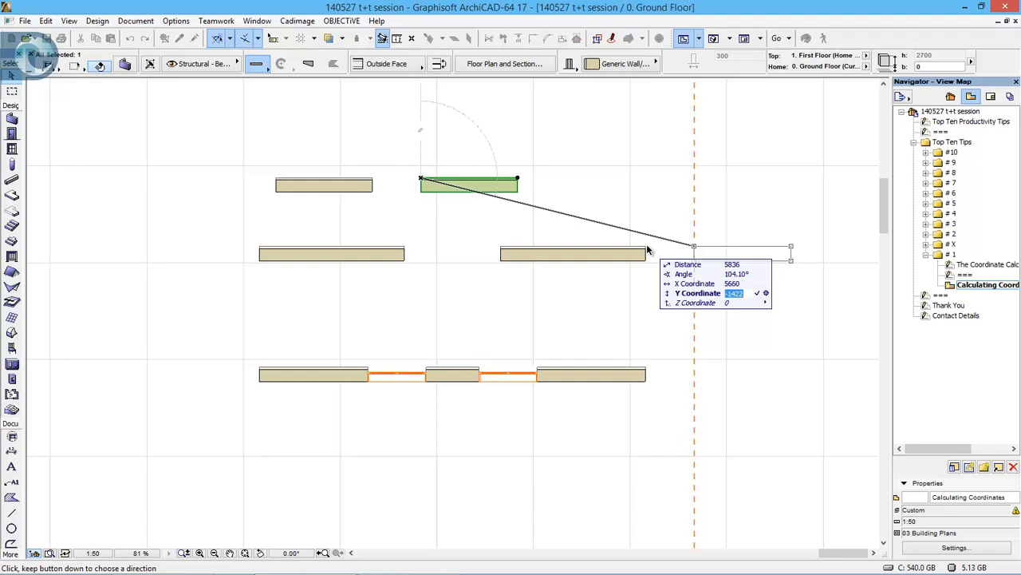
type("1000")
key("Return")
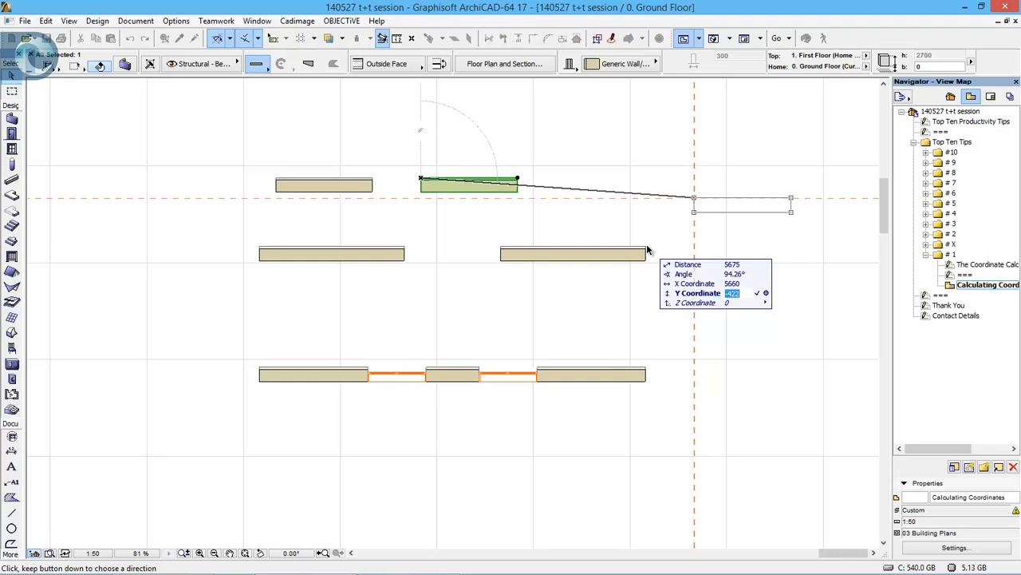
left_click(647, 249)
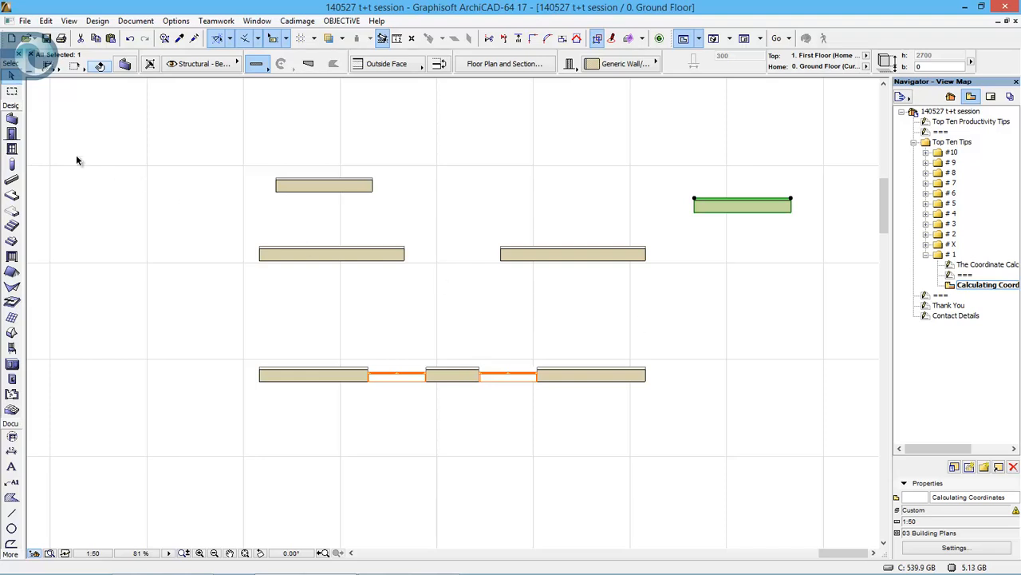
- Draw a wall sloping up to the right, starting from the upper-left wall's top-right corner offset by X 2250+, Y 500- and X 1000+ mm
left_click(11, 118)
key("Escape")
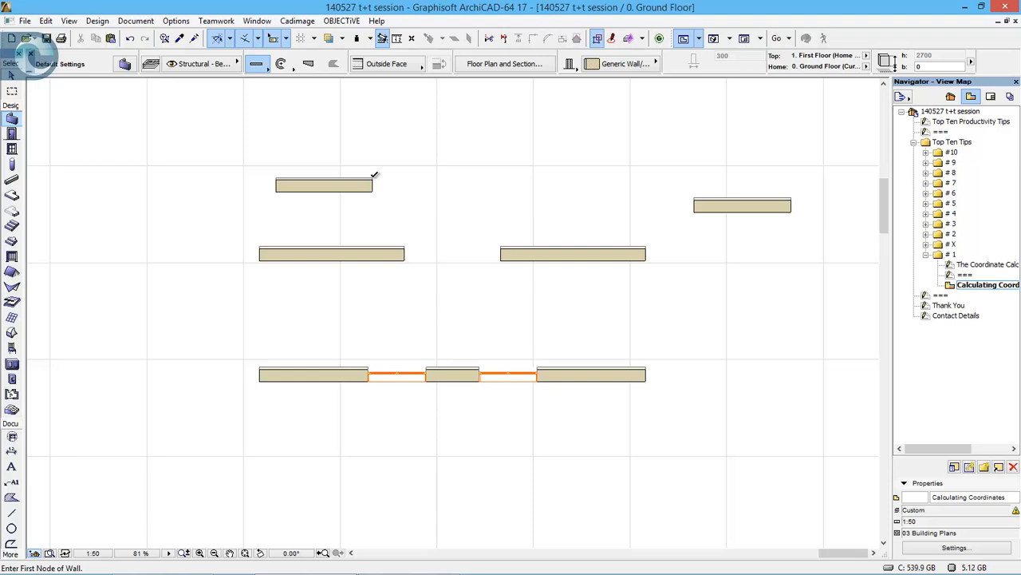
type("x225")
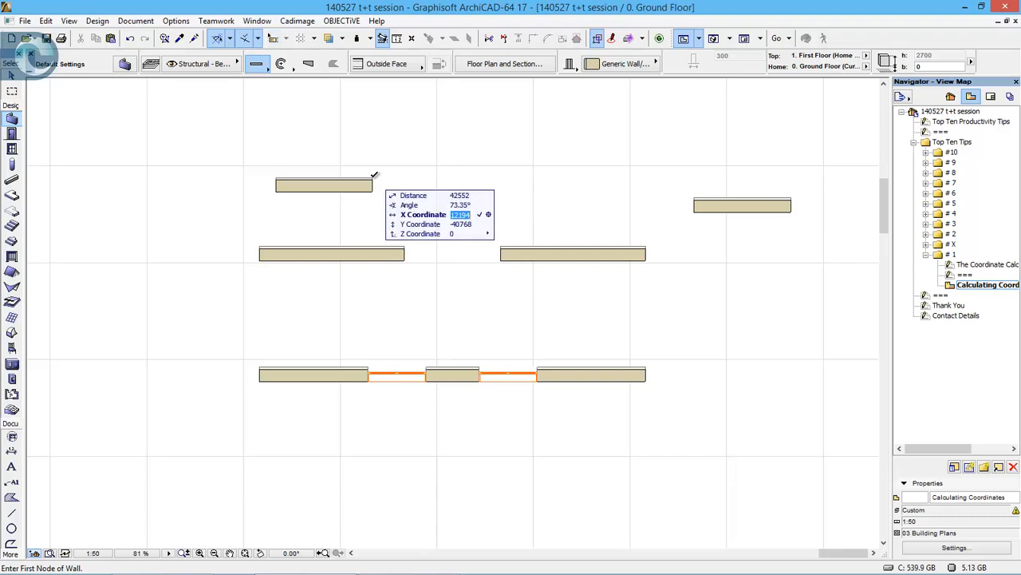
type("0+y")
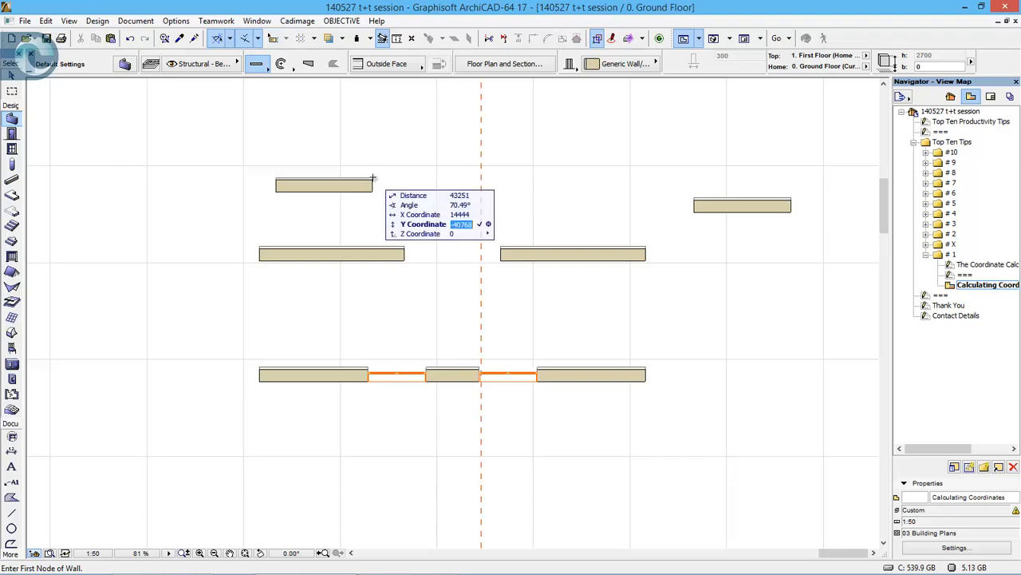
type("5000-x")
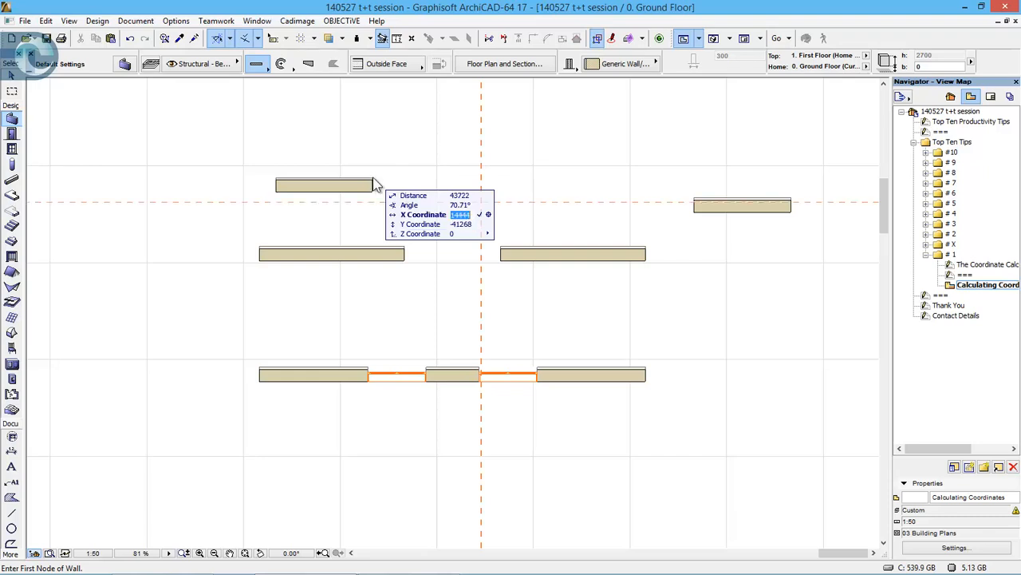
type("1000+")
key("Return")
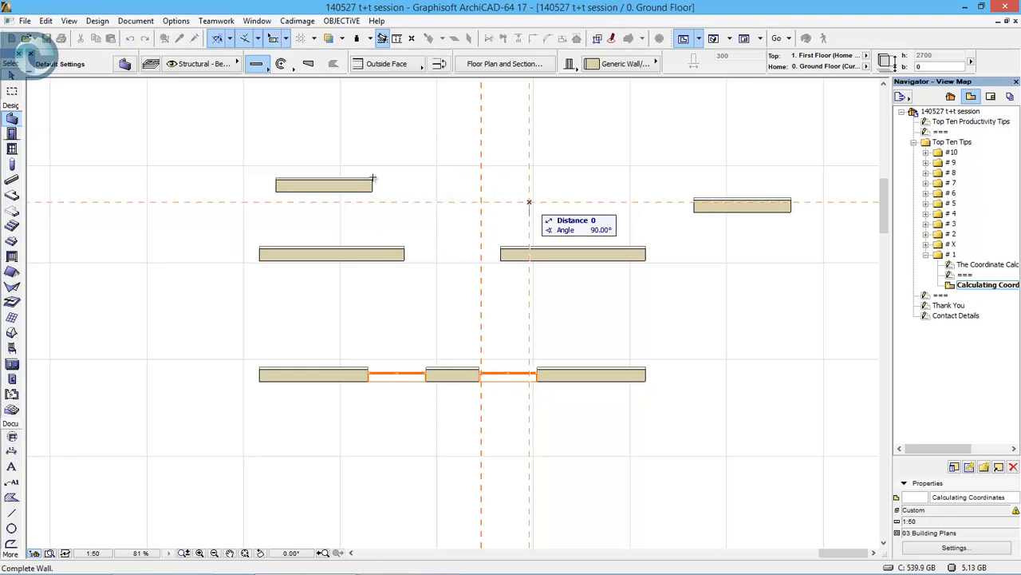
left_click(655, 130)
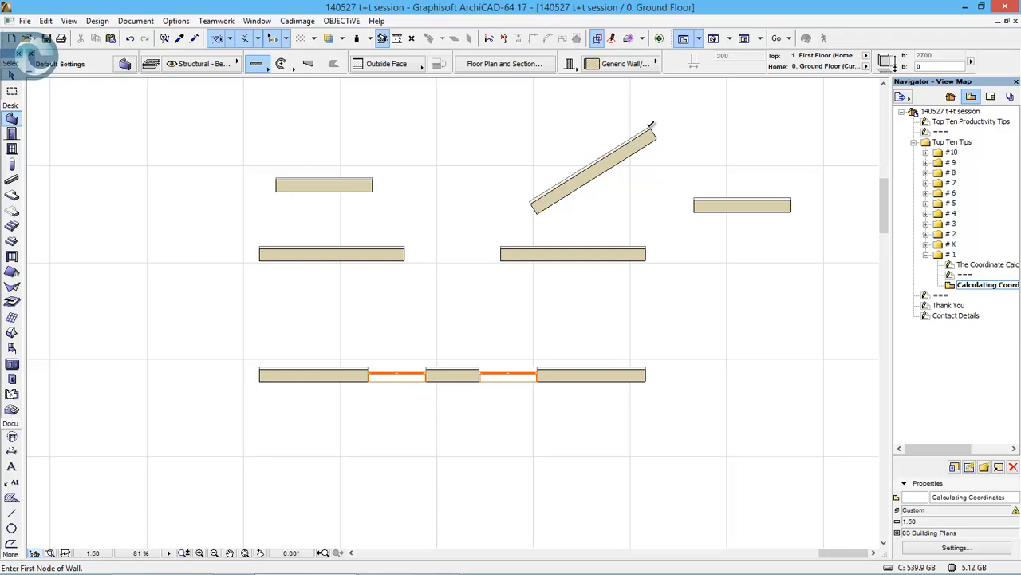
- Open the saved Thank You view
double_click(946, 304)
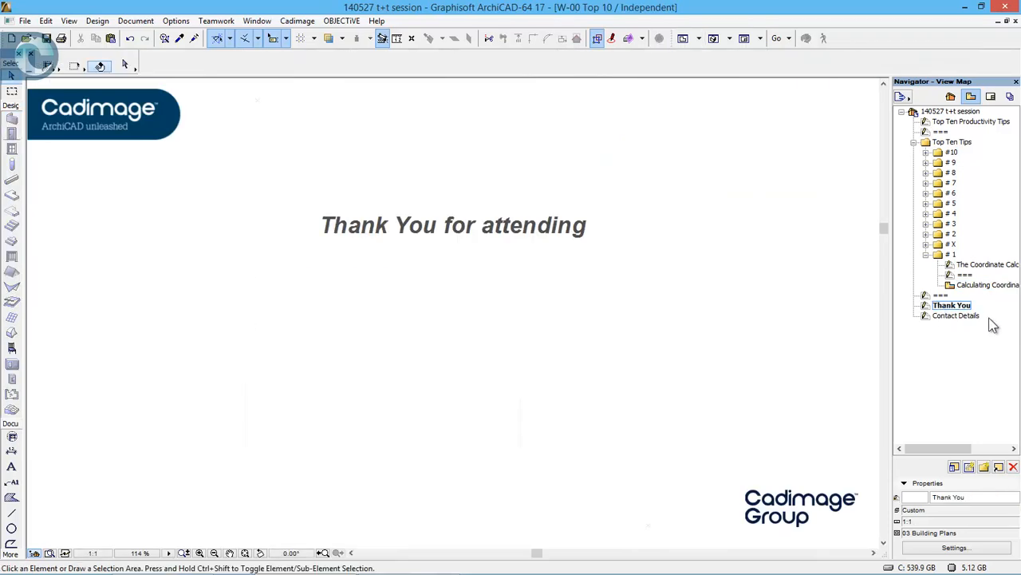